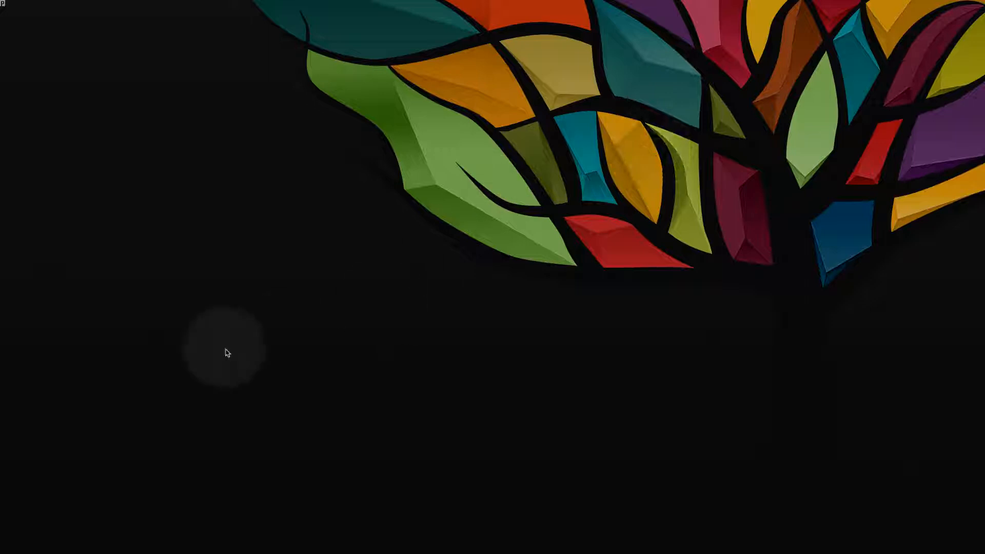
- Launch Jux from the Fractals folder and enlarge its window to fill the screen
{"action": "left_click", "coordinate": [1, 455]}
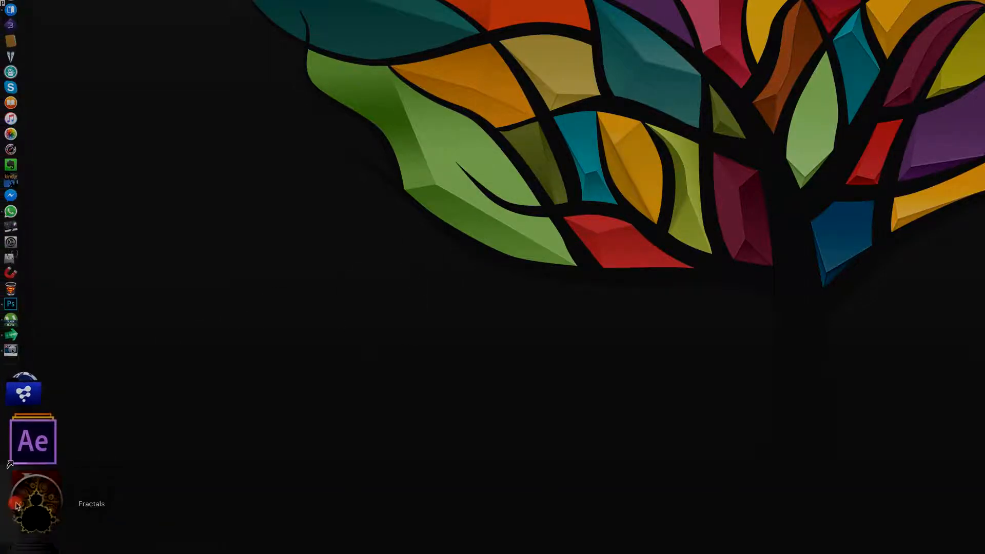
{"action": "left_click", "coordinate": [32, 498]}
{"action": "left_click", "coordinate": [253, 367]}
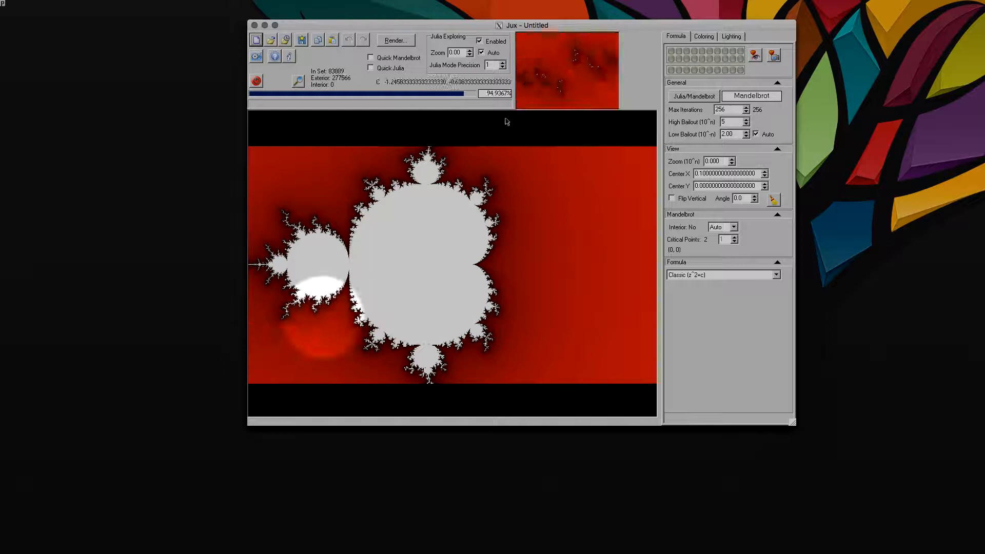
{"action": "left_click_drag", "start_coordinate": [573, 25], "coordinate": [574, 61]}
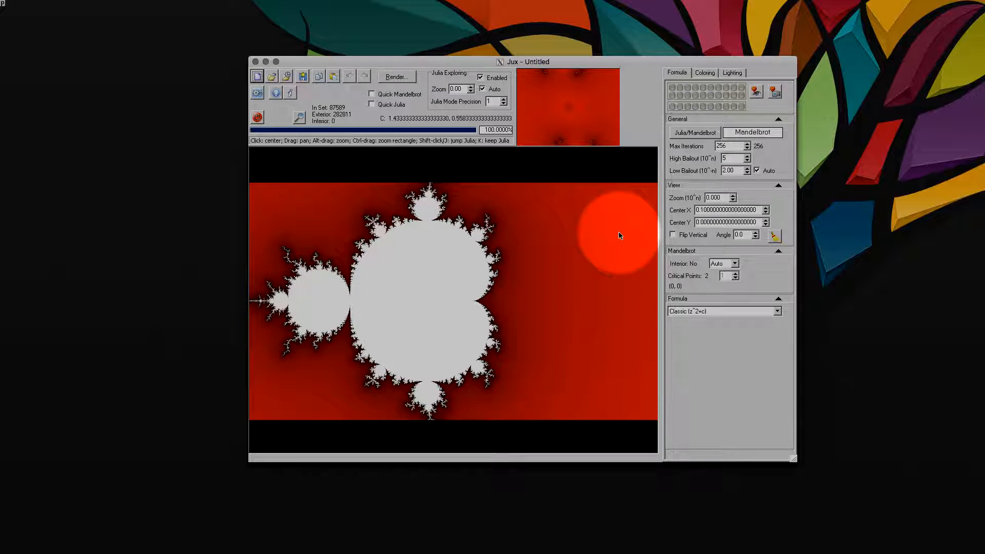
{"action": "left_click", "coordinate": [275, 61]}
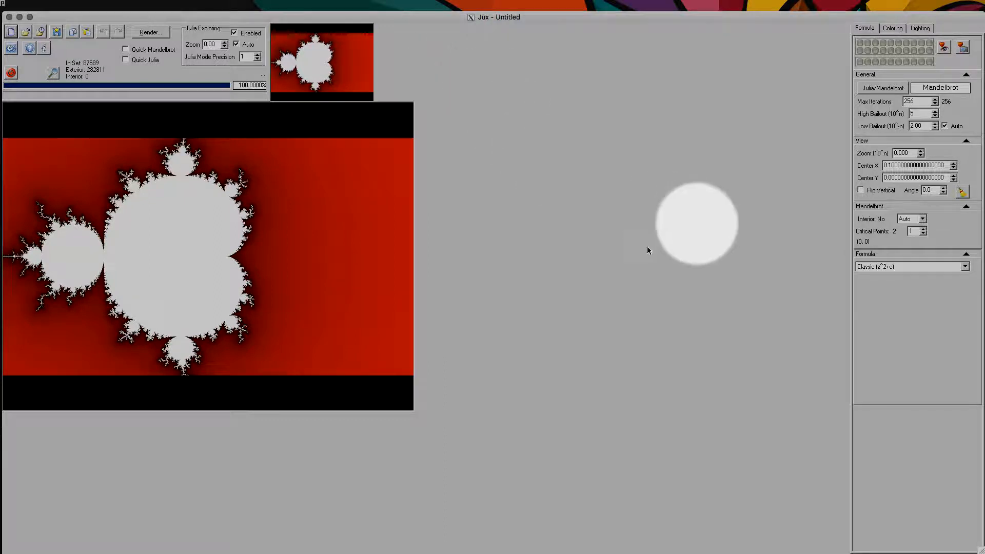
- Jump to the Julia sets at two points near the Mandelbrot cusp, returning to the Mandelbrot set after each
{"action": "left_click_drag", "start_coordinate": [201, 253], "coordinate": [272, 256]}
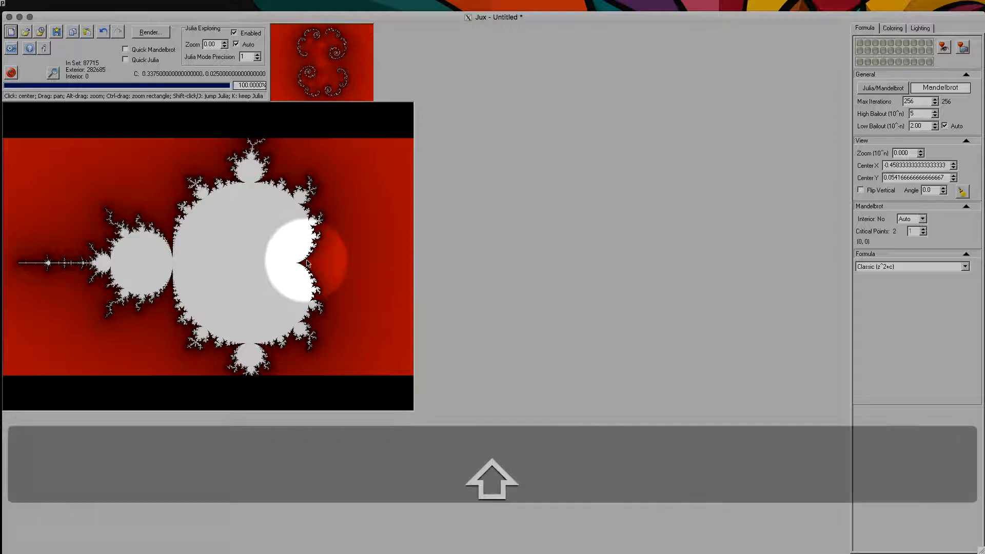
{"action": "left_click", "coordinate": [309, 263], "text": "shift"}
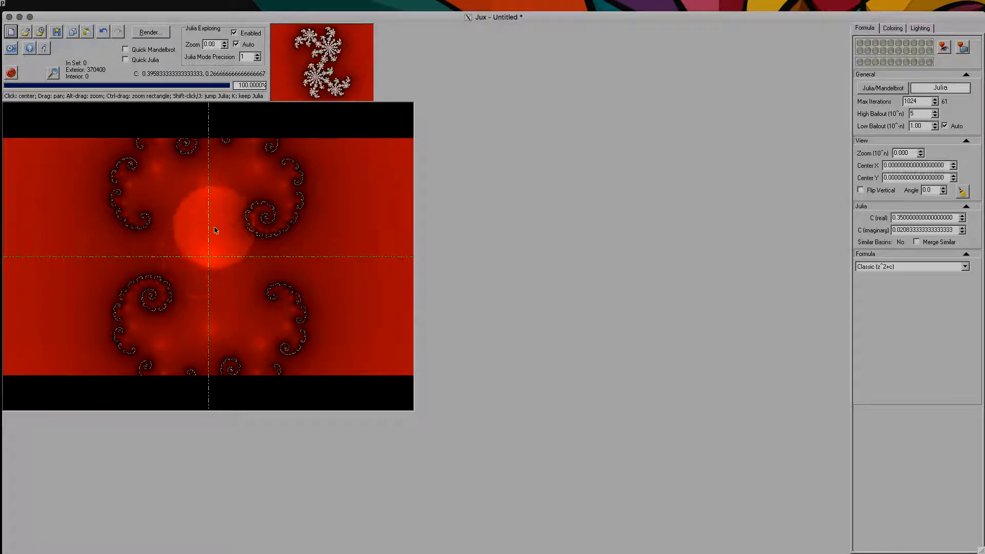
{"action": "left_click", "coordinate": [883, 89]}
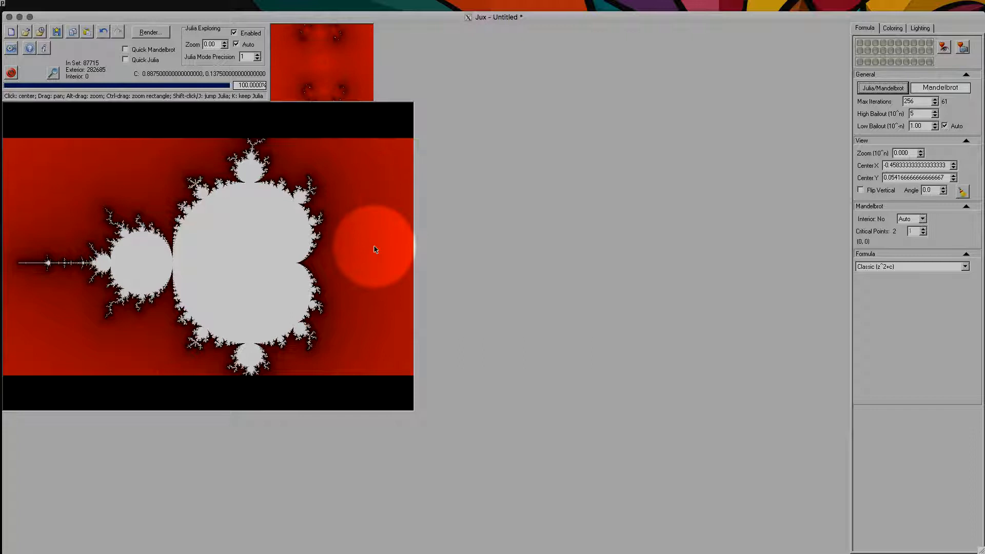
{"action": "key", "text": "shift"}
{"action": "left_click", "coordinate": [309, 265], "text": "shift"}
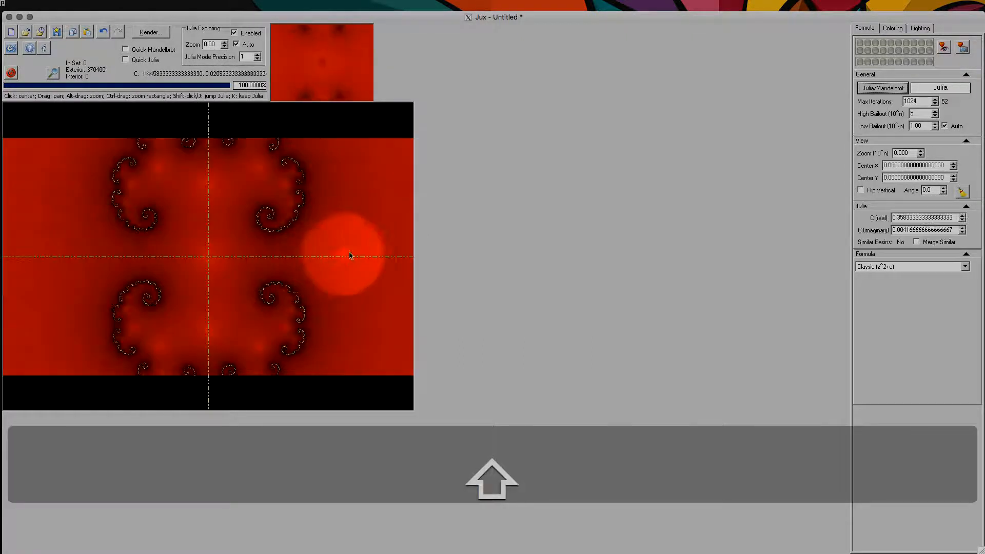
{"action": "left_click", "coordinate": [941, 87]}
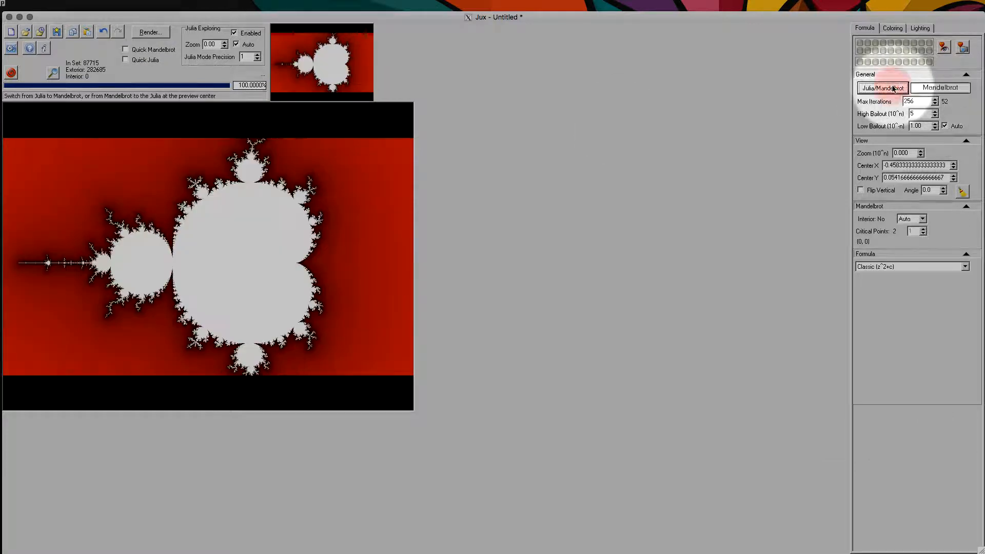
- Zoom the Mandelbrot view to about 0.317 and switch to the Julia set at its centre and back
{"action": "key", "text": "super"}
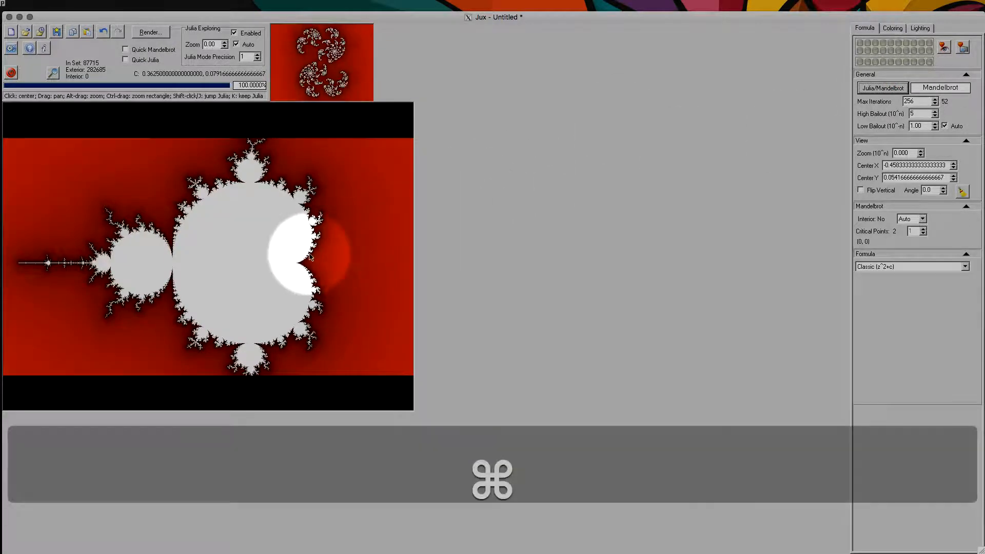
{"action": "left_click_drag", "start_coordinate": [349, 231], "coordinate": [389, 206], "text": "super"}
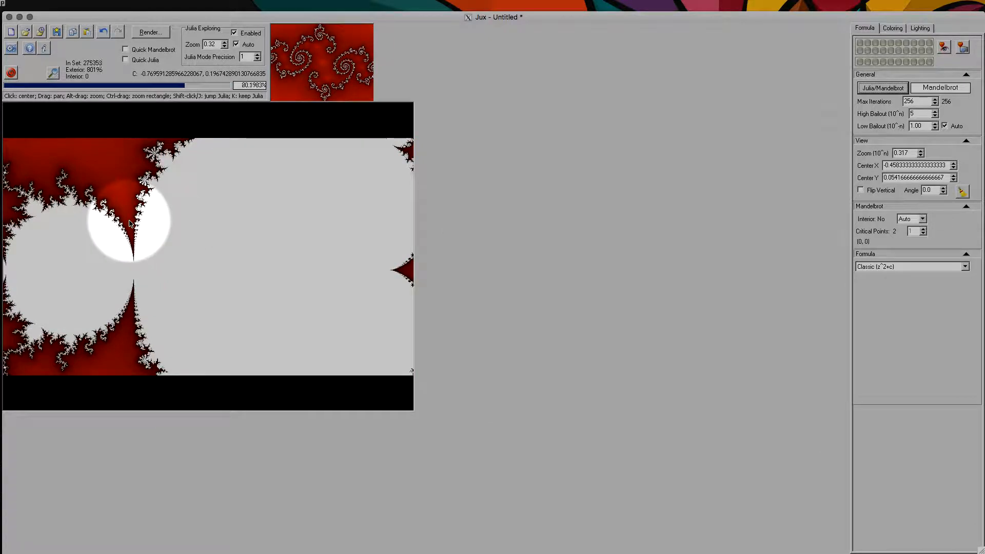
{"action": "left_click", "coordinate": [881, 90]}
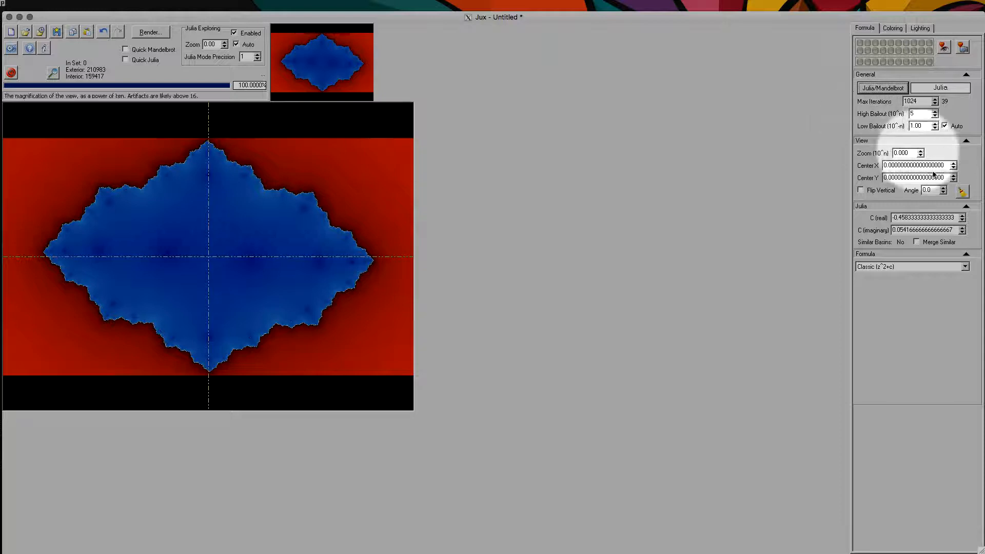
{"action": "left_click", "coordinate": [890, 89]}
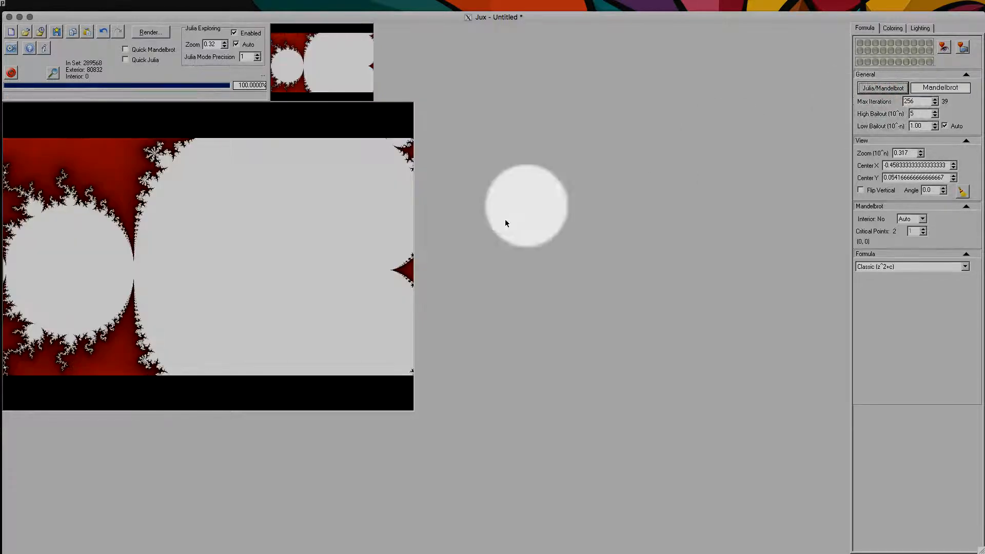
- Reset the view to default and zoom through the Mandelbrot cusp onto its upper filigree edge, to a zoom of about 2.65
{"action": "left_click", "coordinate": [961, 192]}
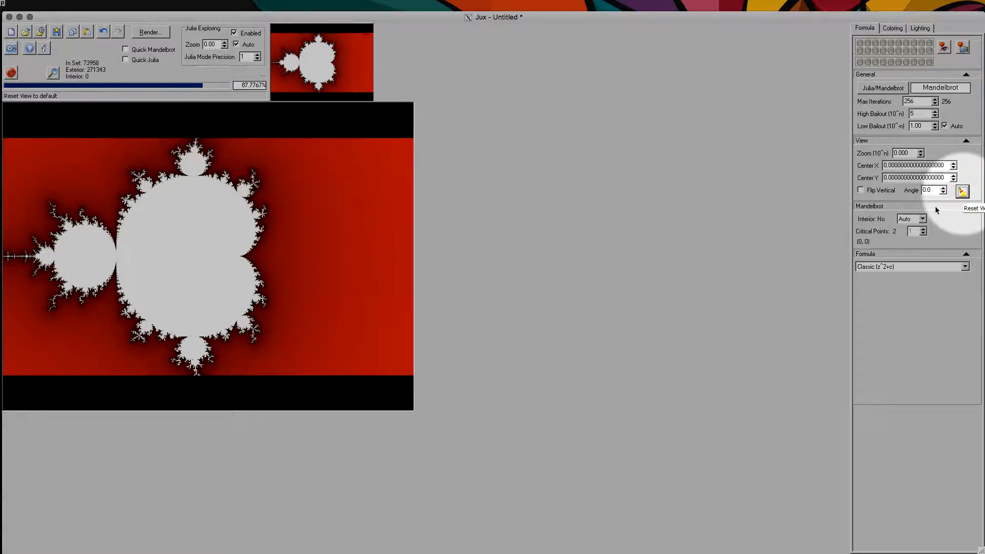
{"action": "left_click_drag", "start_coordinate": [244, 264], "coordinate": [288, 261]}
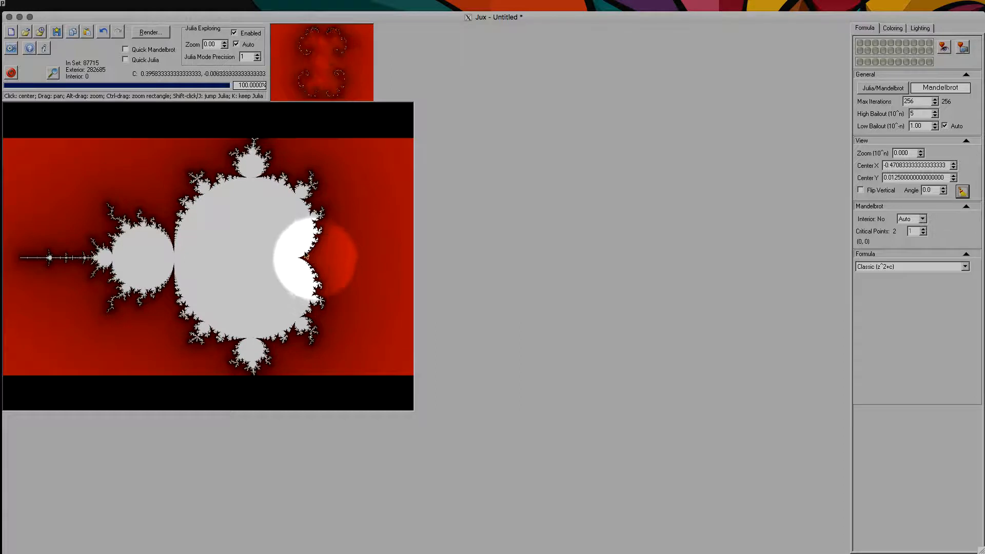
{"action": "left_click_drag", "start_coordinate": [286, 240], "coordinate": [324, 275]}
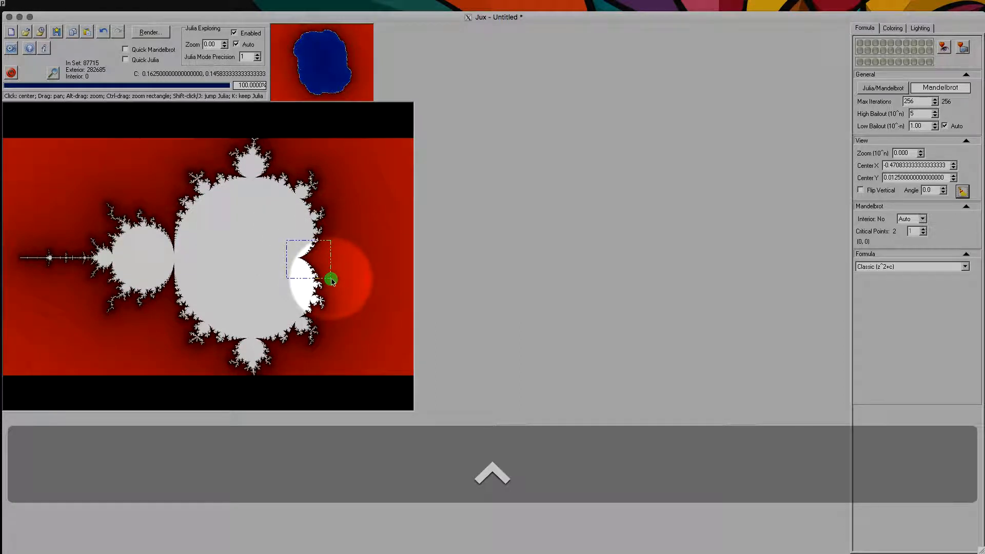
{"action": "left_click_drag", "start_coordinate": [331, 280], "coordinate": [333, 282]}
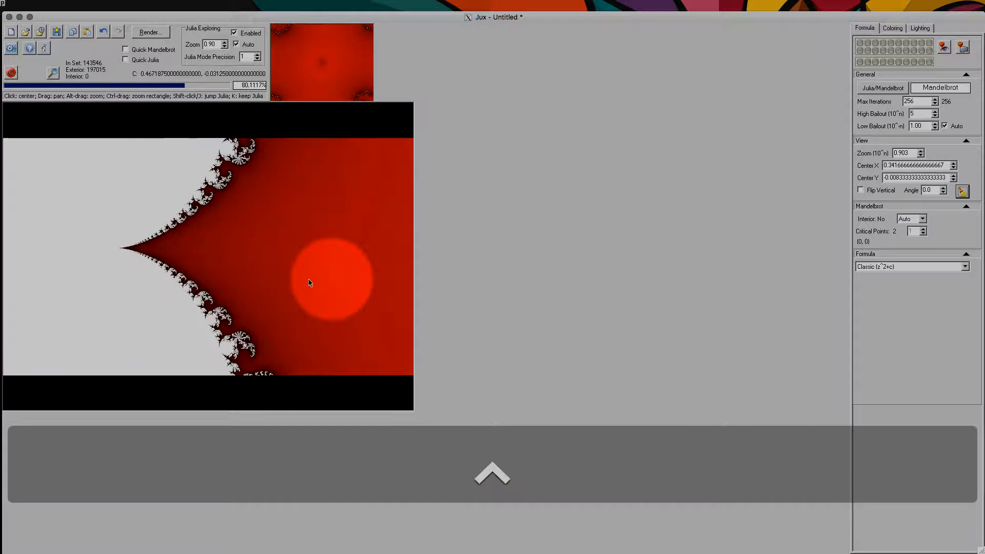
{"action": "left_click_drag", "start_coordinate": [94, 228], "coordinate": [207, 286]}
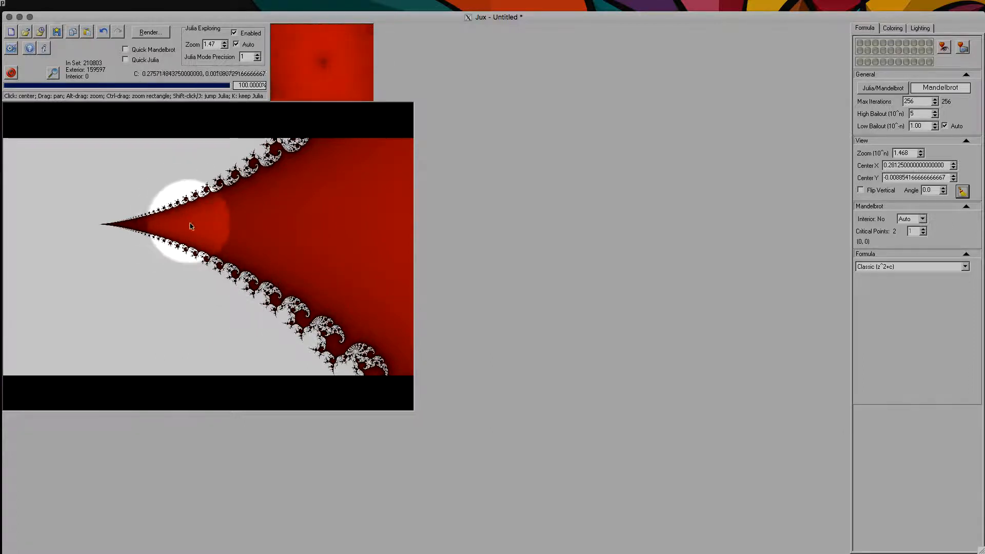
{"action": "key", "text": "ctrl"}
{"action": "left_click_drag", "start_coordinate": [170, 215], "coordinate": [152, 198]}
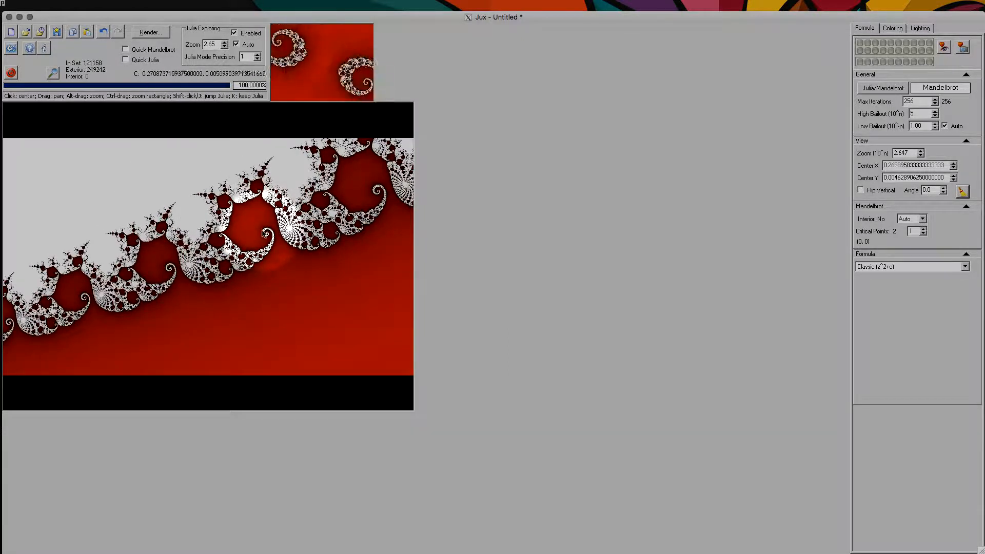
- Zoom into the curled tail in the middle of the filigree band, to a zoom of about 4.69
{"action": "key", "text": "ctrl"}
{"action": "left_click_drag", "start_coordinate": [209, 226], "coordinate": [234, 246]}
{"action": "left_click_drag", "start_coordinate": [208, 286], "coordinate": [173, 247]}
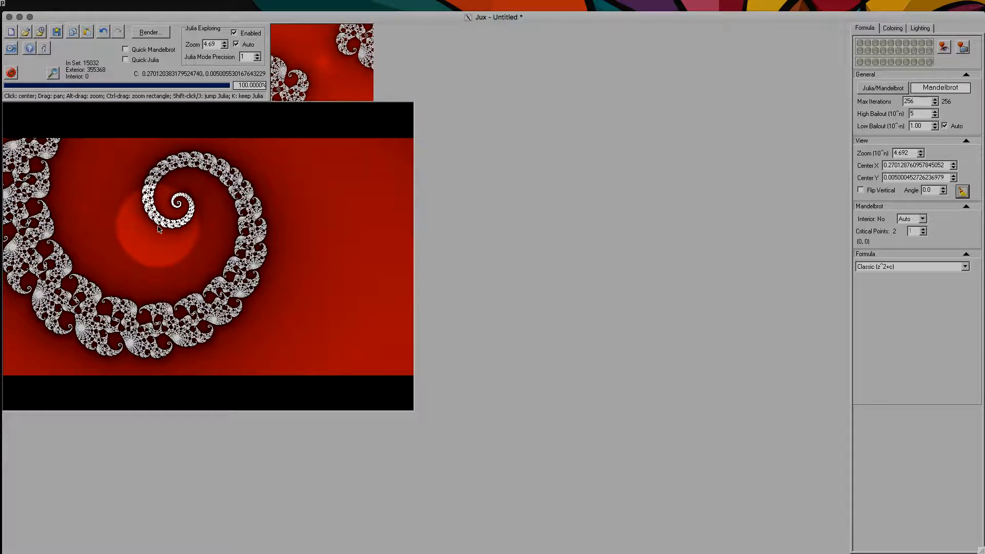
- Zoom into the filigree along the spiral's arm to frame a smaller spiral, at a zoom of about 7.16
{"action": "left_click", "coordinate": [159, 229], "text": "super"}
{"action": "left_click_drag", "start_coordinate": [159, 229], "coordinate": [224, 122]}
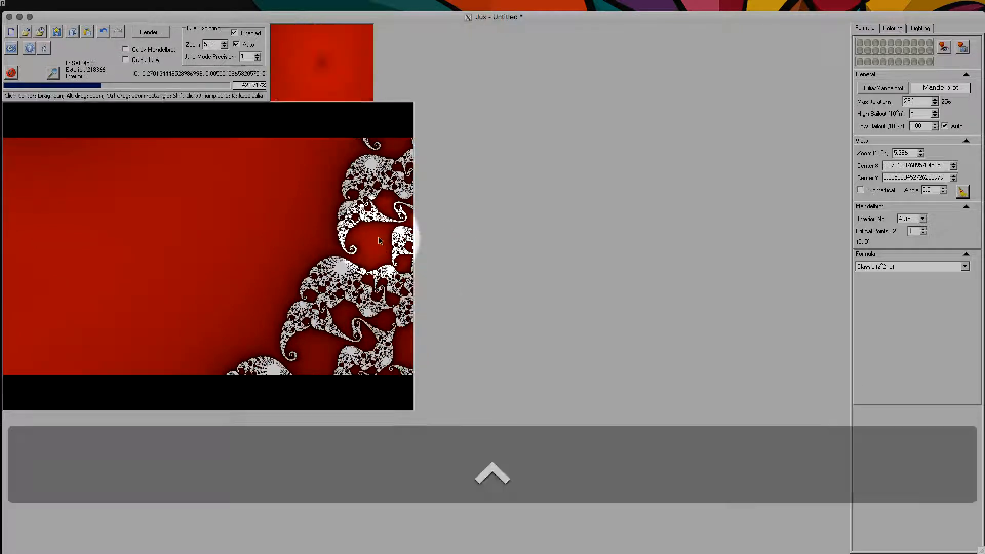
{"action": "left_click_drag", "start_coordinate": [368, 245], "coordinate": [335, 267]}
{"action": "left_click_drag", "start_coordinate": [160, 201], "coordinate": [220, 263]}
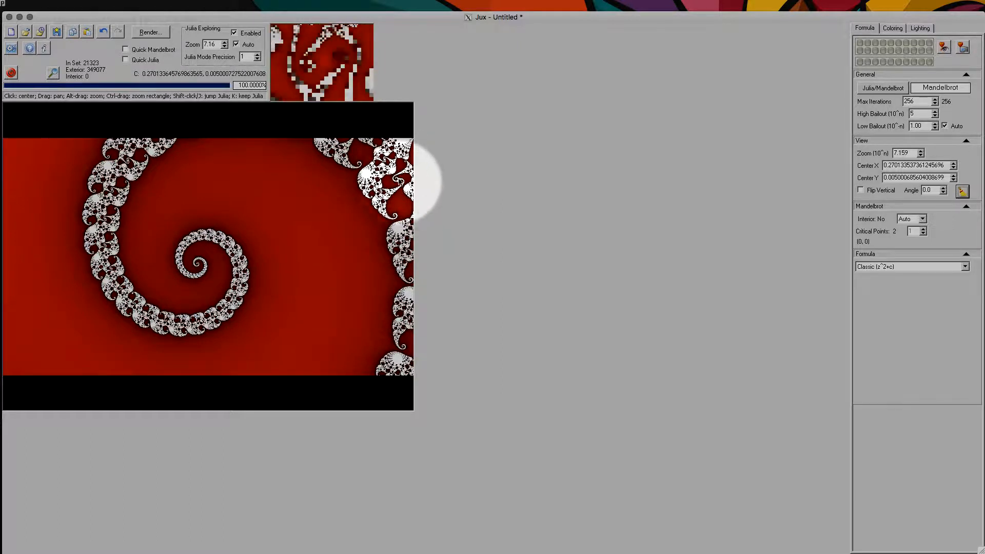
- Zoom into the small S-shaped double curl beside the spiral and its centre, to a zoom of about 9.24
{"action": "left_click_drag", "start_coordinate": [395, 176], "coordinate": [397, 180], "text": "ctrl"}
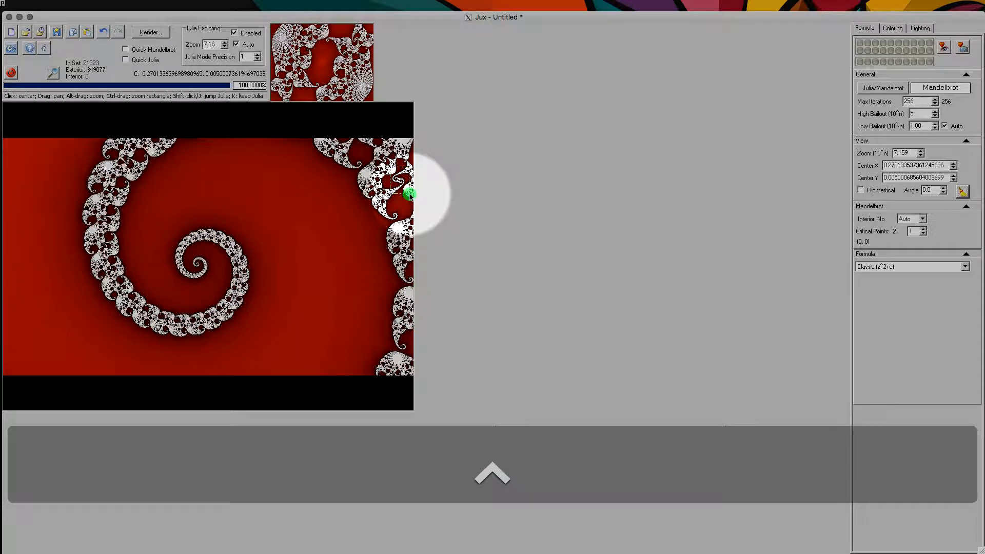
{"action": "left_click_drag", "start_coordinate": [409, 194], "coordinate": [409, 194]}
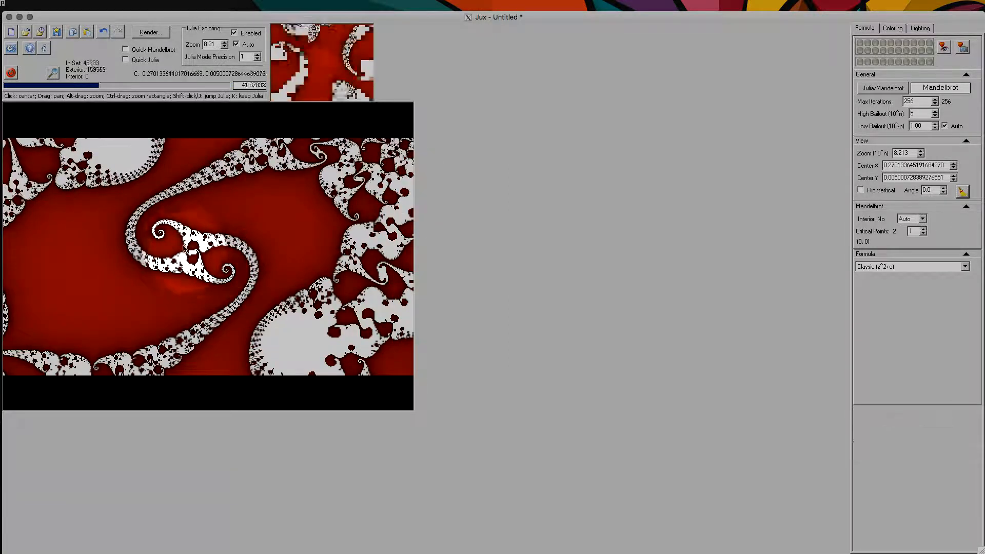
{"action": "left_click_drag", "start_coordinate": [193, 253], "coordinate": [218, 270]}
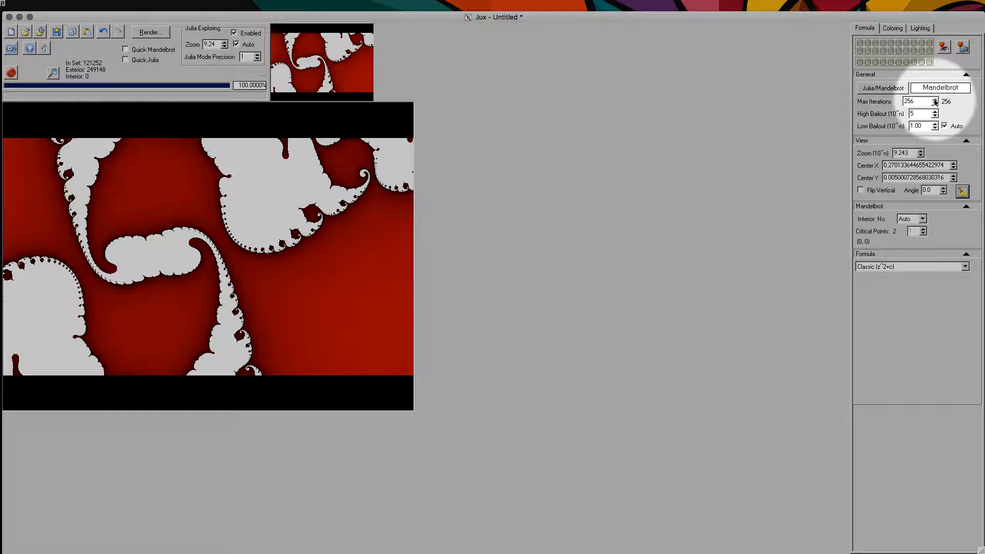
- Raise the maximum iterations to 512 and zoom into the centre of the double curl, to a zoom of about 10.92
{"action": "left_click", "coordinate": [935, 100]}
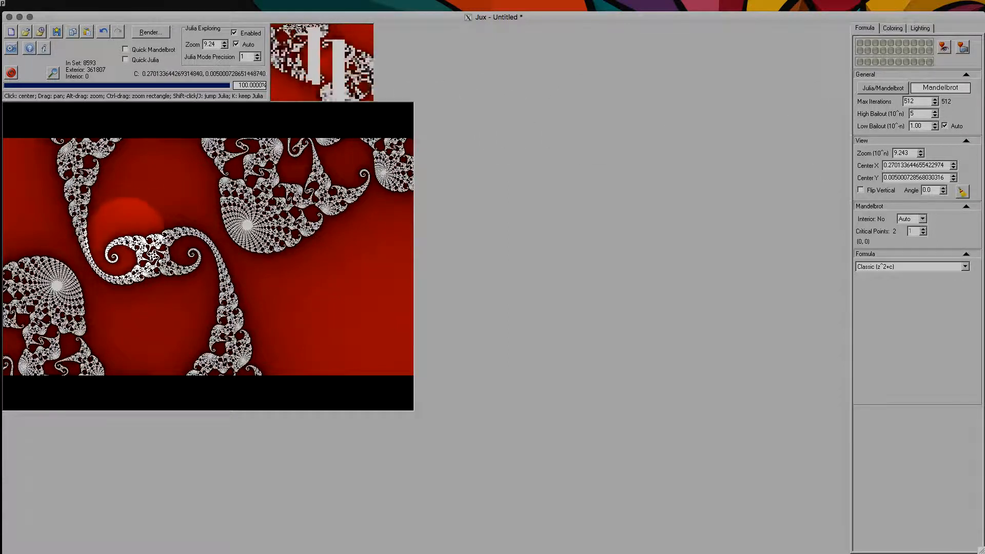
{"action": "left_click_drag", "start_coordinate": [125, 238], "coordinate": [186, 282], "text": "ctrl"}
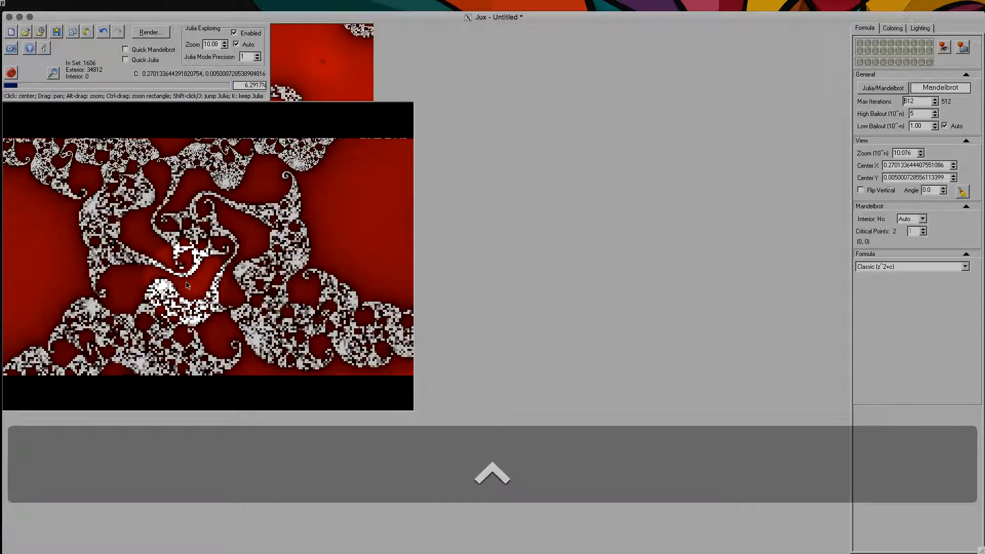
{"action": "left_click_drag", "start_coordinate": [173, 212], "coordinate": [219, 258], "text": "ctrl"}
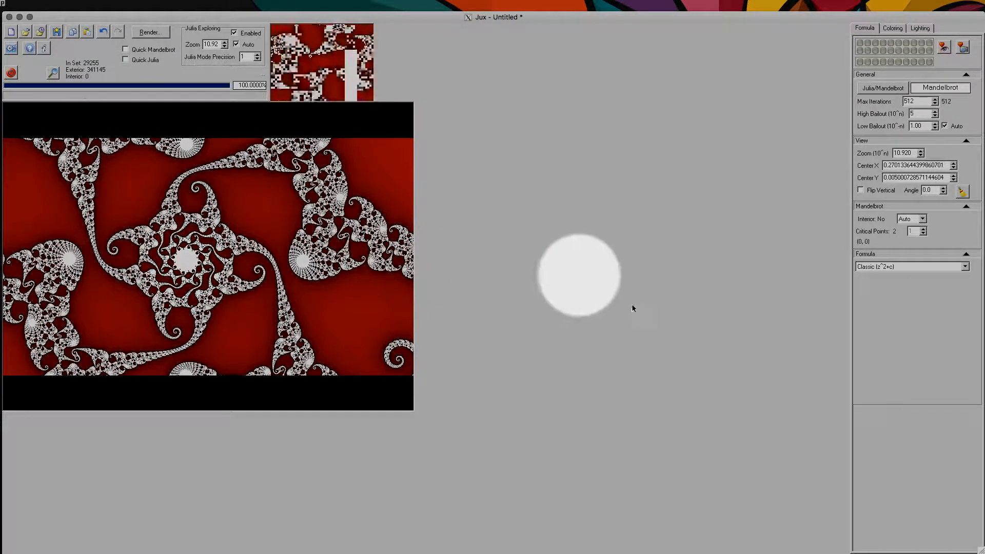
- Raise the maximum iterations to 2048 and enlarge the central rosette to a zoom of about 11.2
{"action": "left_click", "coordinate": [934, 99]}
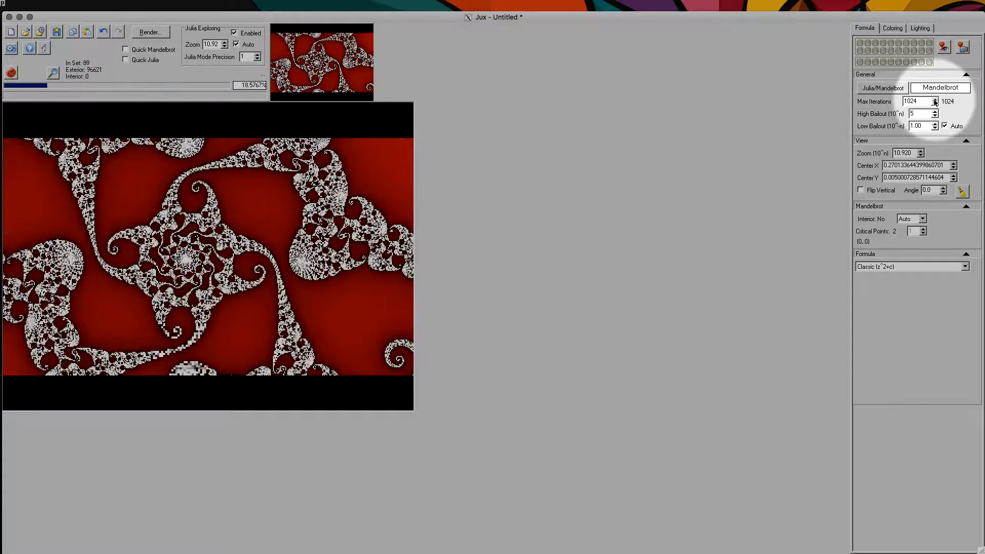
{"action": "left_click", "coordinate": [934, 100]}
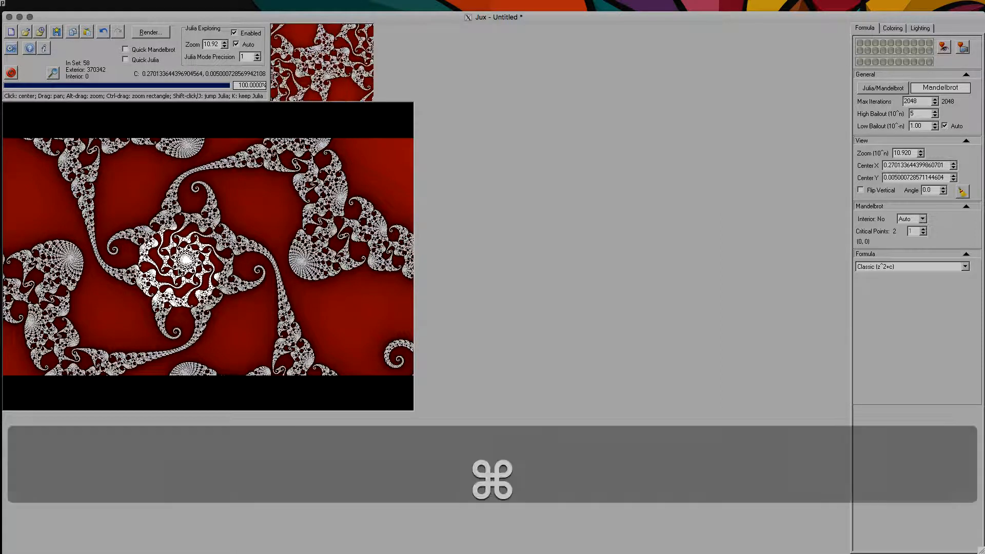
{"action": "left_click_drag", "start_coordinate": [177, 269], "coordinate": [201, 231]}
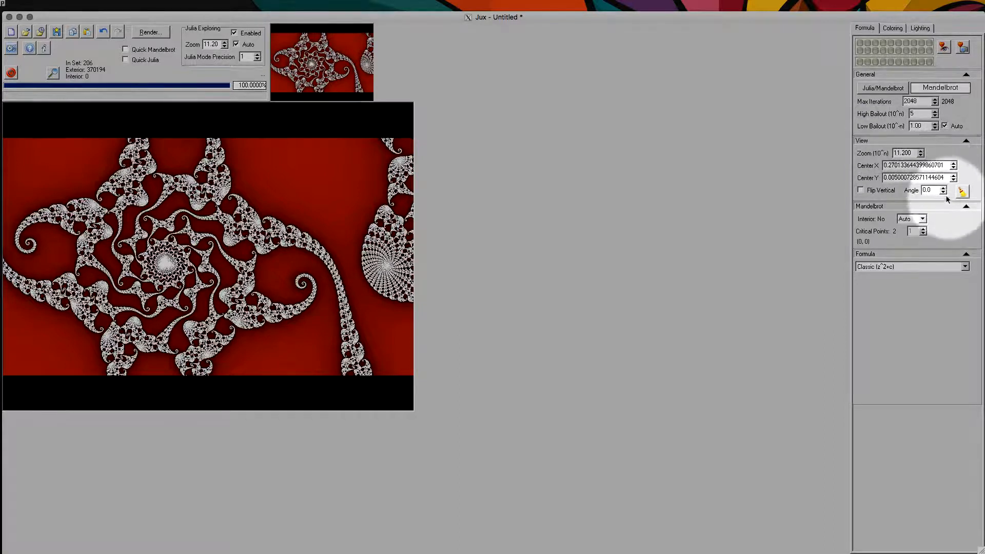
- Reframe the rosette at an angle of 323.5 and a zoom of about 11.218, and store it in the first memory slot
{"action": "left_click_drag", "start_coordinate": [936, 196], "coordinate": [915, 280]}
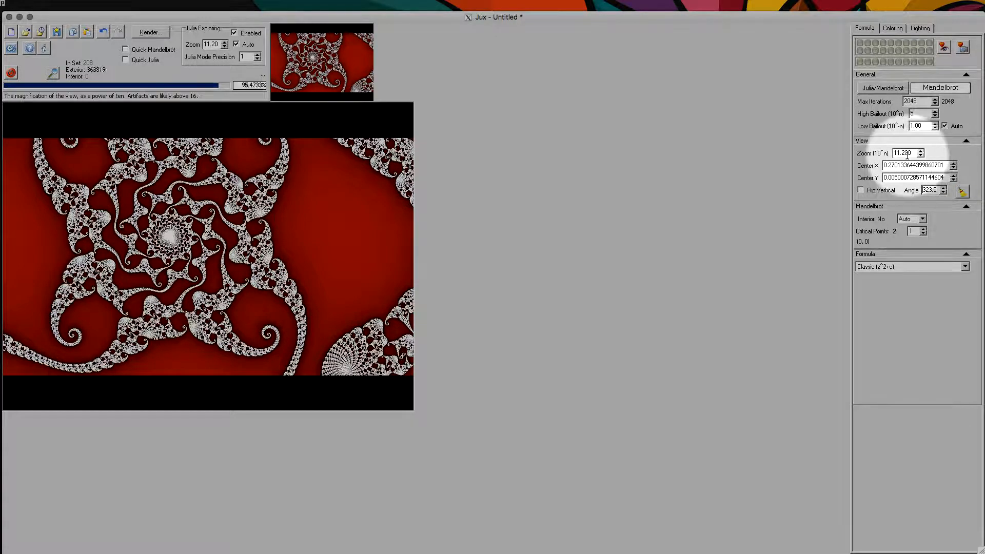
{"action": "mouse_move", "coordinate": [905, 154]}
{"action": "left_mouse_down"}
{"action": "mouse_move", "coordinate": [906, 210]}
{"action": "mouse_move", "coordinate": [904, 153]}
{"action": "mouse_move", "coordinate": [913, 151]}
{"action": "left_mouse_up"}
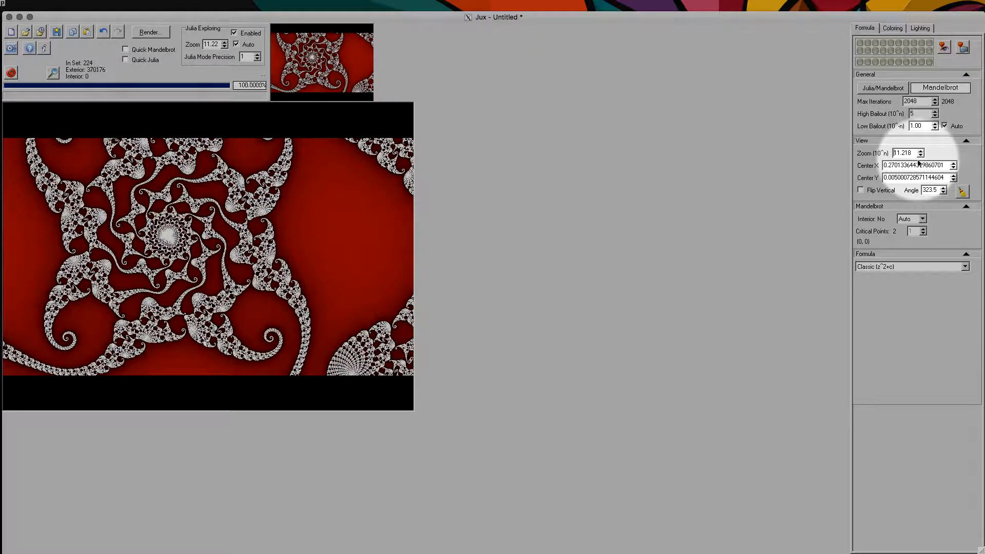
{"action": "left_click_drag", "start_coordinate": [293, 160], "coordinate": [323, 160]}
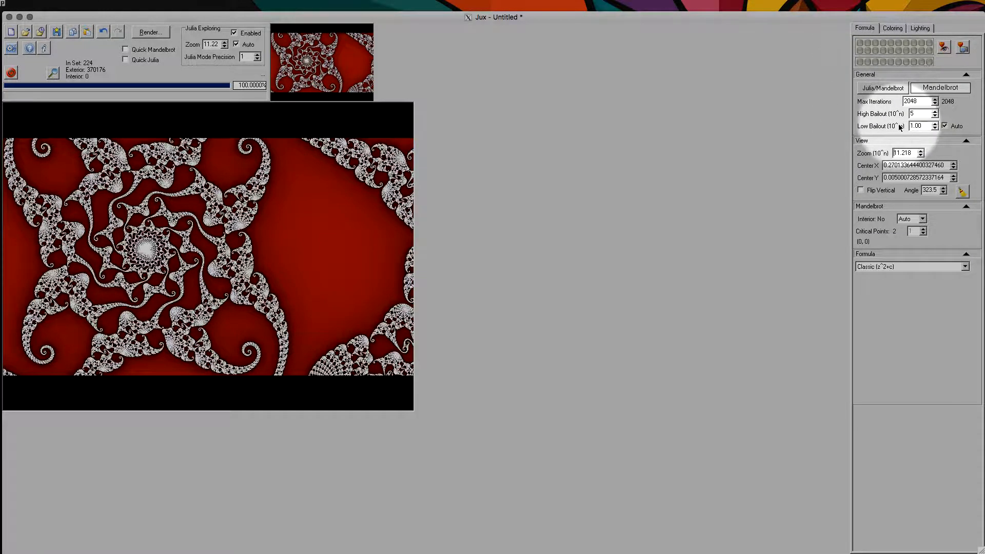
{"action": "left_click", "coordinate": [859, 44]}
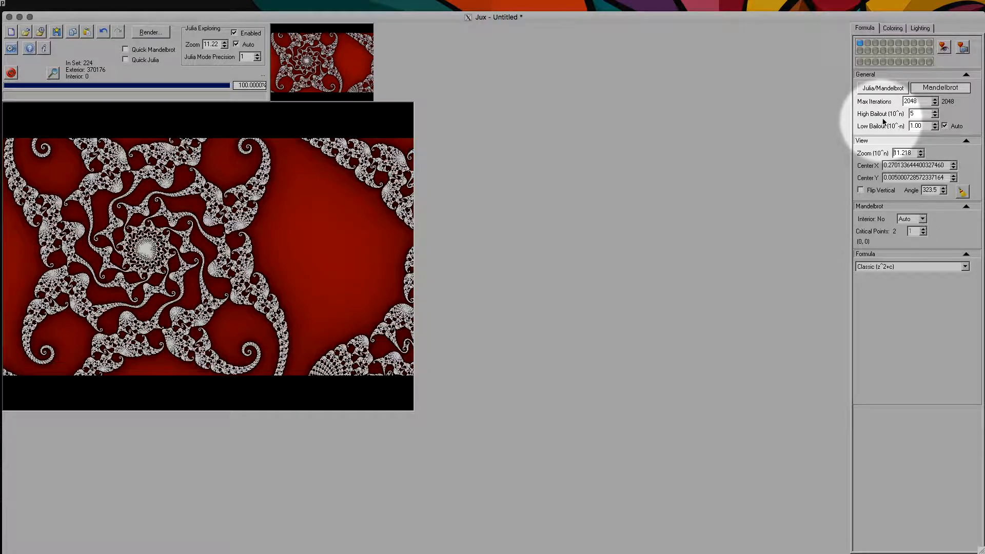
- Set the exterior colouring's texture amount to 0.134 and its clip to 0.368
{"action": "left_click", "coordinate": [895, 30]}
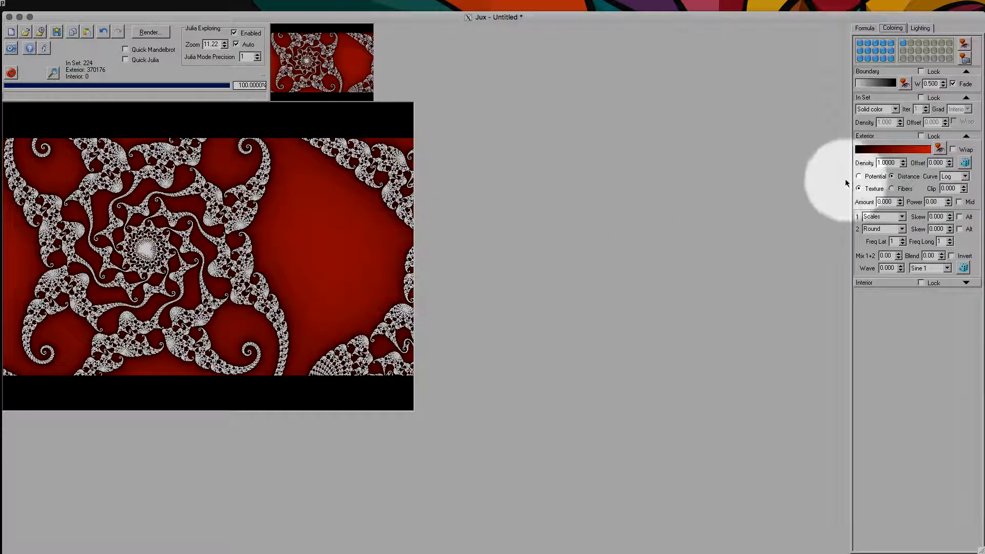
{"action": "left_click_drag", "start_coordinate": [890, 201], "coordinate": [894, 178]}
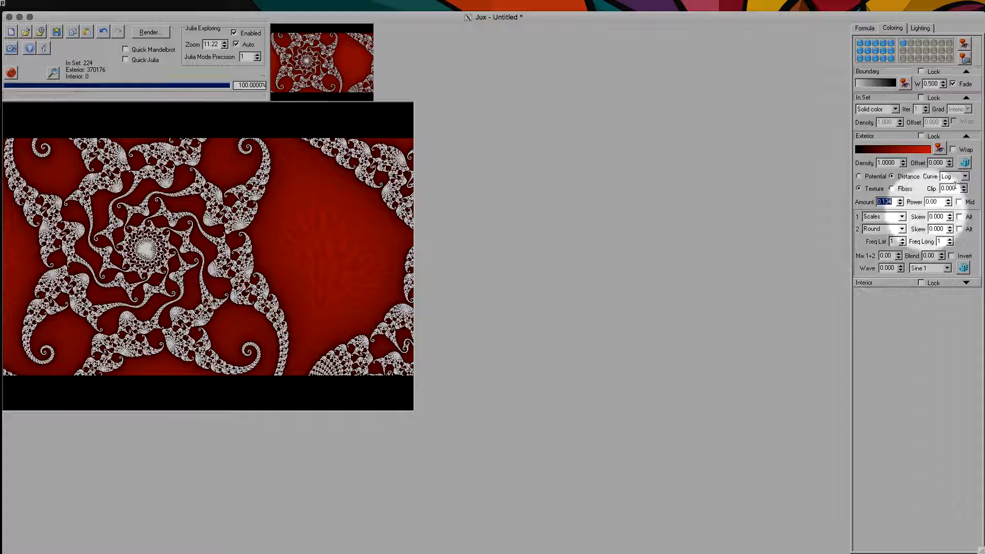
{"action": "left_click_drag", "start_coordinate": [956, 188], "coordinate": [960, 144]}
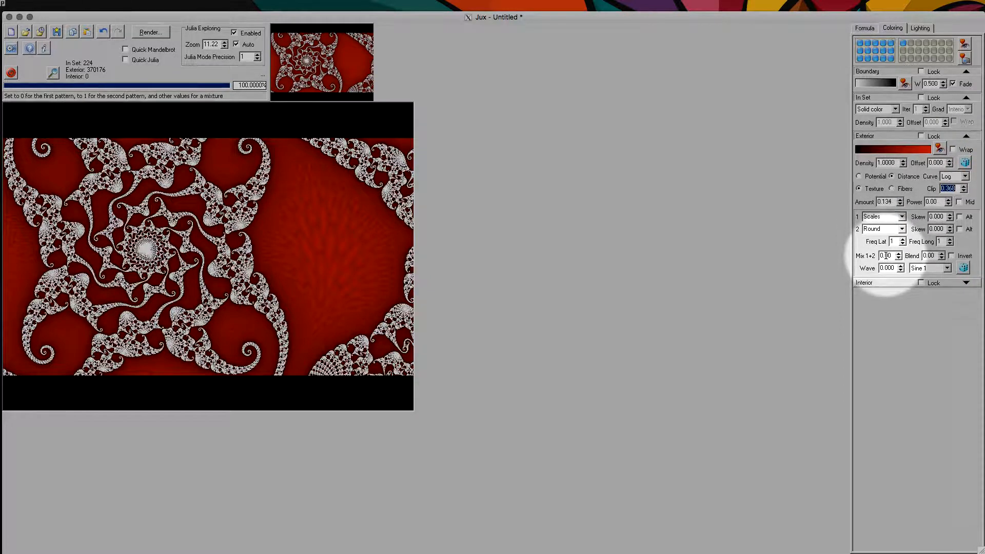
- Randomize the exterior texture patterns and set the mix between the two patterns to 0.50
{"action": "left_click_drag", "start_coordinate": [887, 254], "coordinate": [888, 292]}
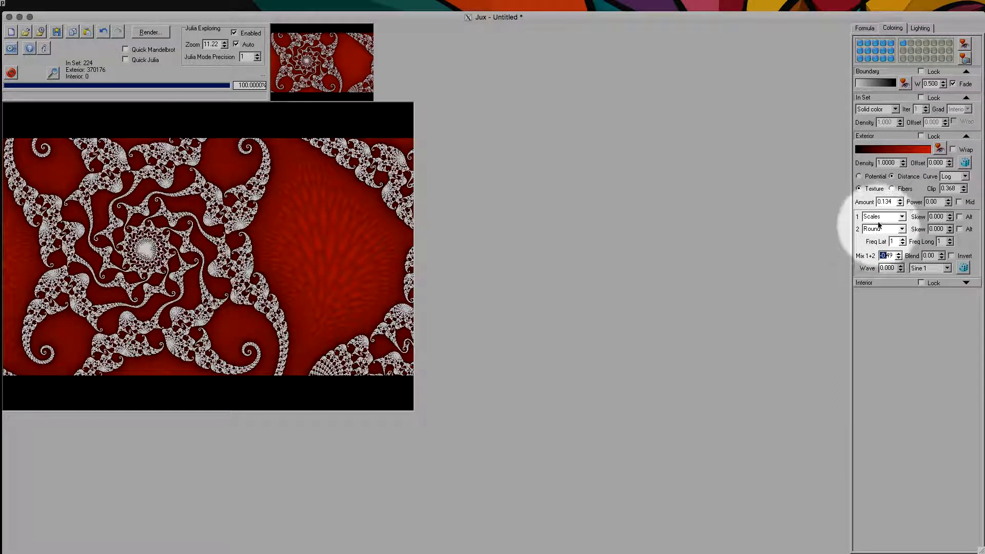
{"action": "left_click", "coordinate": [962, 268]}
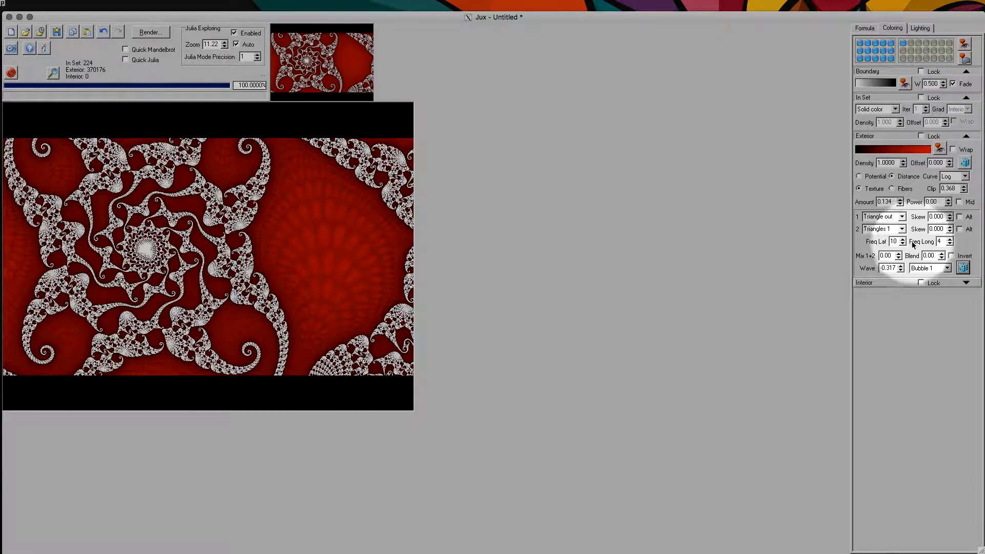
{"action": "left_click_drag", "start_coordinate": [893, 255], "coordinate": [891, 178]}
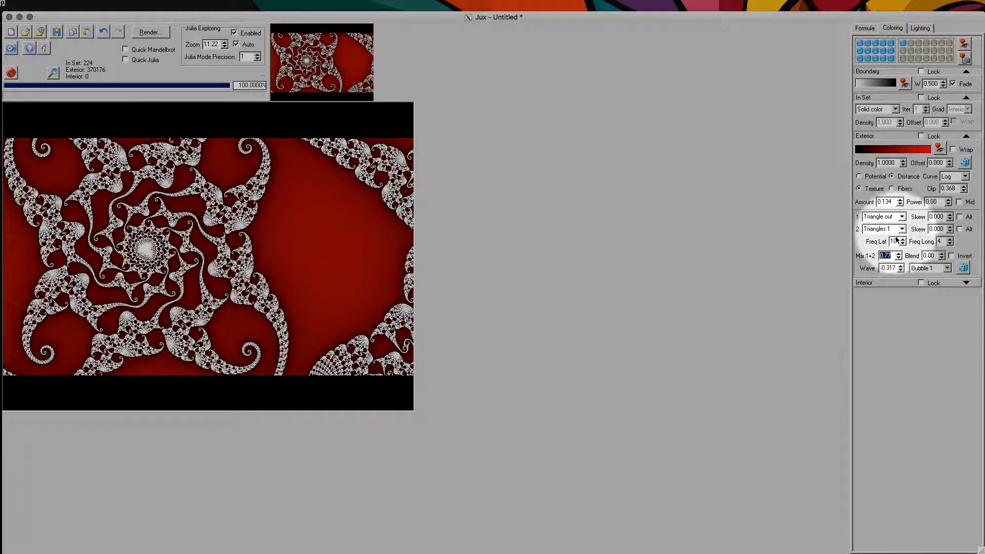
{"action": "left_click_drag", "start_coordinate": [889, 260], "coordinate": [890, 279]}
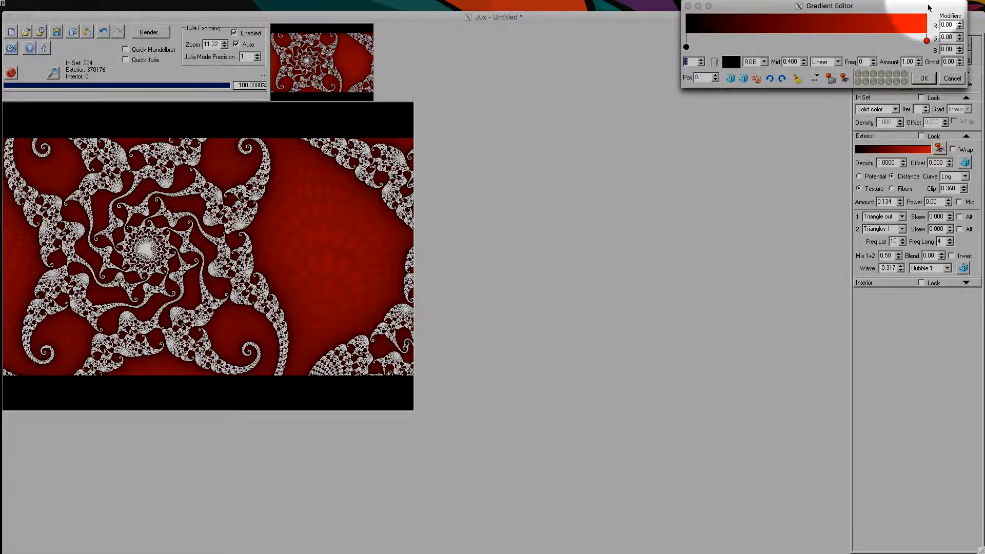
- Try cycling the exterior gradient's colours in both directions in the Gradient Editor
{"action": "left_click_drag", "start_coordinate": [915, 9], "coordinate": [825, 183]}
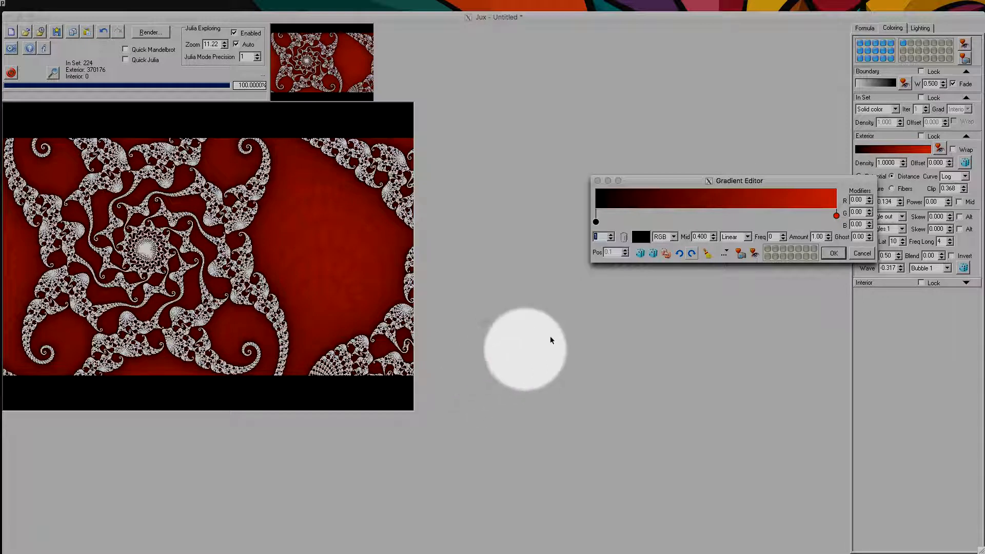
{"action": "left_click", "coordinate": [680, 254]}
{"action": "left_click", "coordinate": [680, 253]}
{"action": "left_click", "coordinate": [680, 253]}
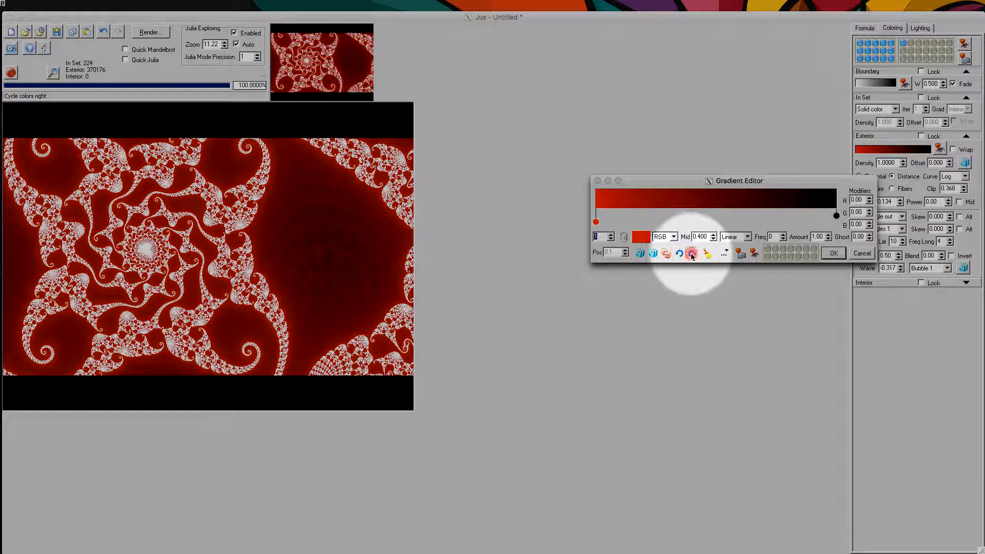
{"action": "left_click", "coordinate": [691, 254]}
{"action": "left_click", "coordinate": [691, 254]}
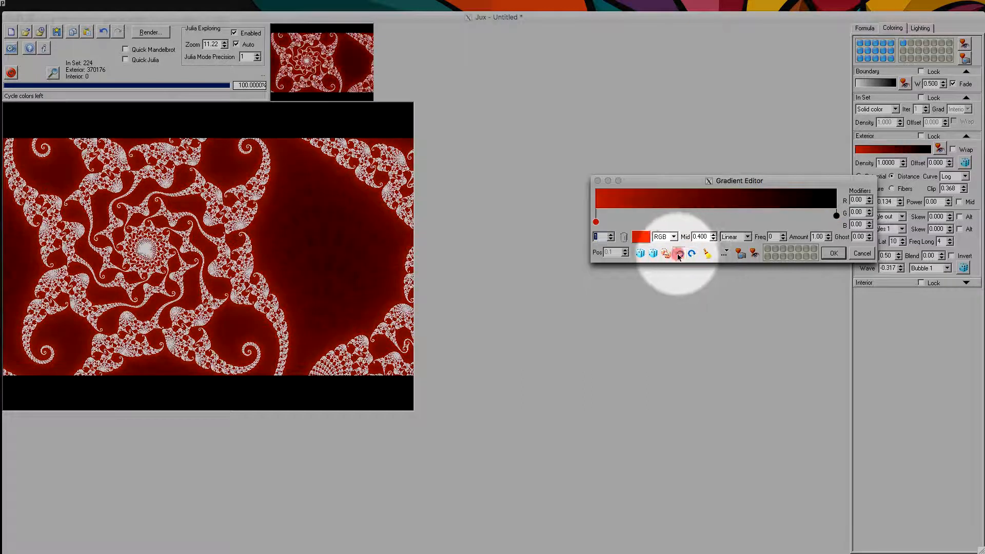
{"action": "left_click", "coordinate": [678, 253]}
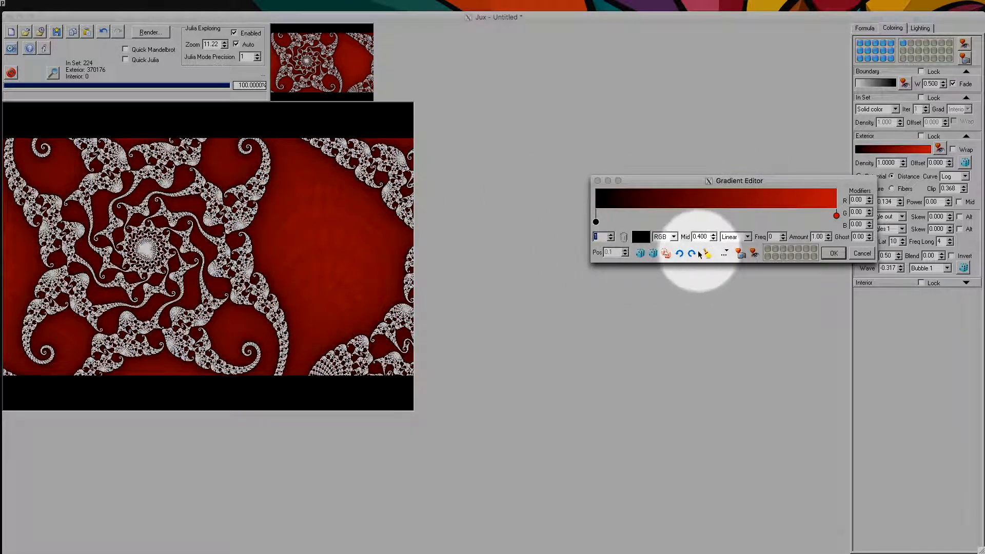
- Store the exterior gradient in the first gradient memory slot, and recall it after trying randomized positions and colours
{"action": "left_click", "coordinate": [767, 250]}
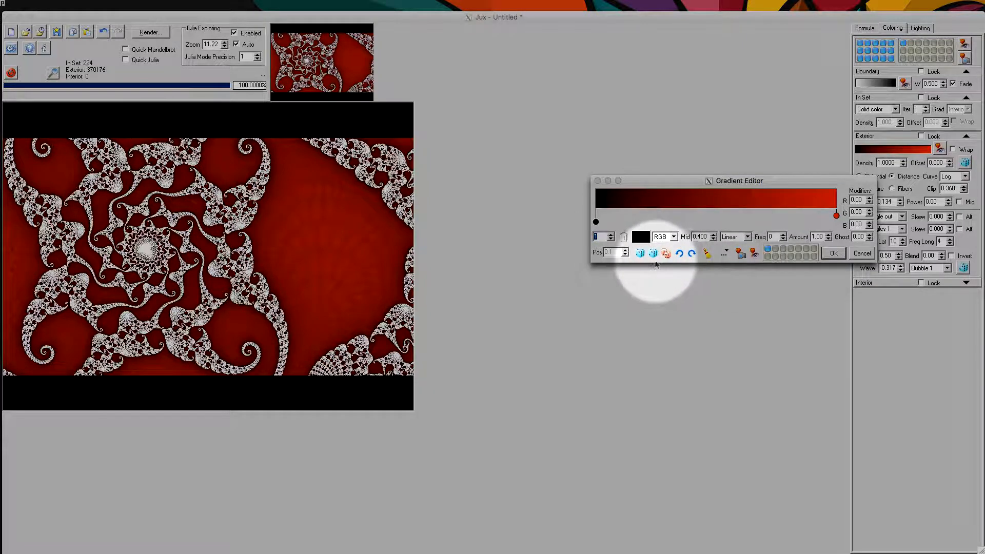
{"action": "left_click", "coordinate": [651, 254]}
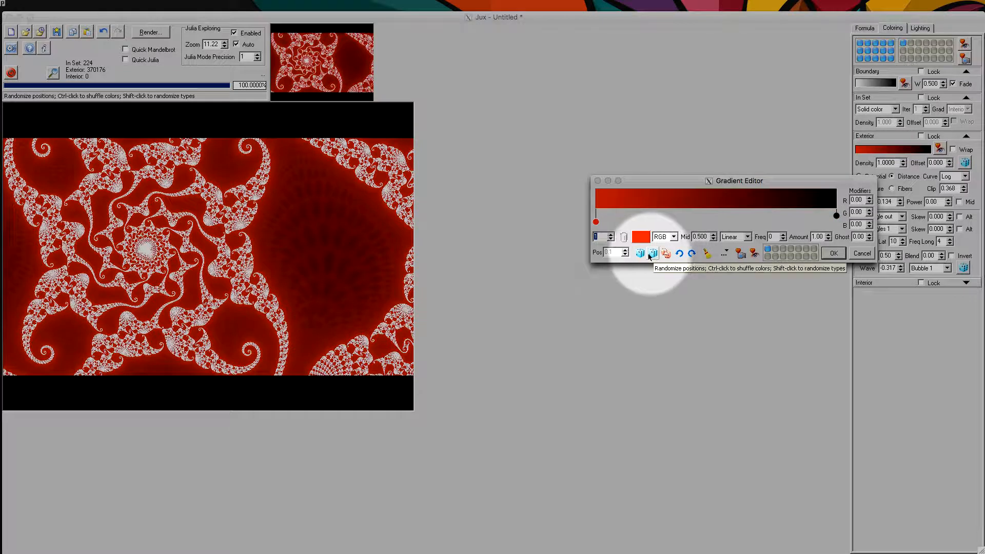
{"action": "left_click", "coordinate": [640, 253]}
{"action": "left_click", "coordinate": [682, 254]}
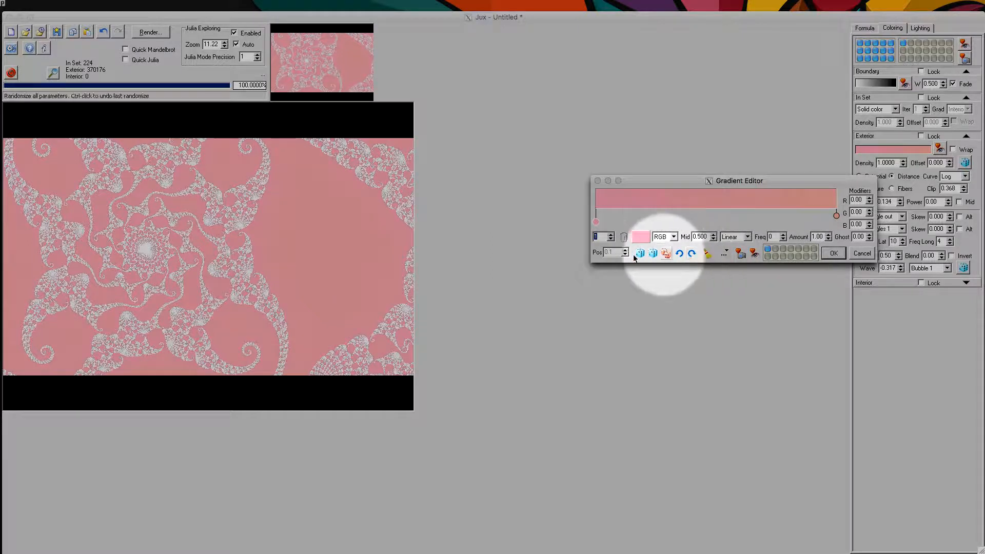
{"action": "left_click", "coordinate": [742, 254]}
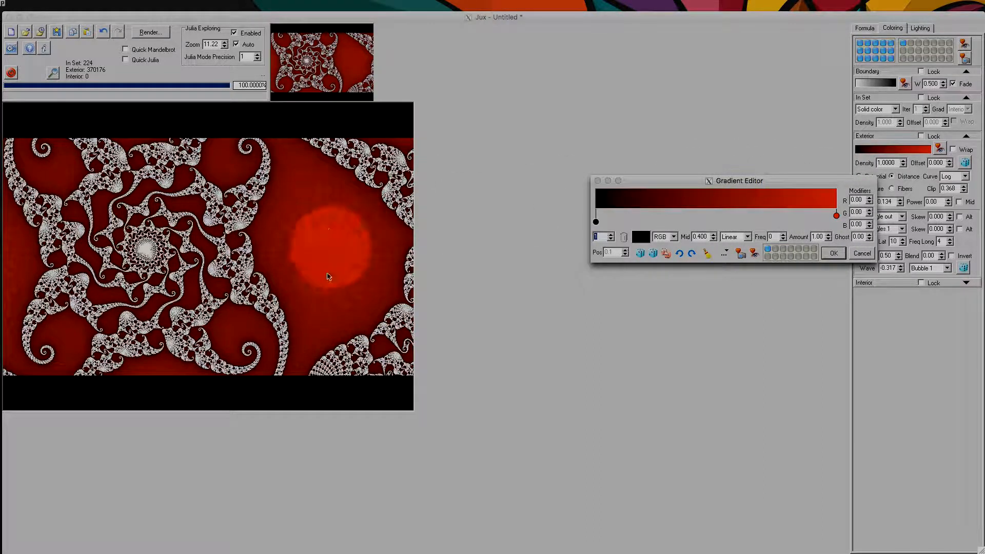
- Change the colour of the exterior gradient's end node to #CCCC00 and accept the edited gradient
{"action": "left_click", "coordinate": [836, 216]}
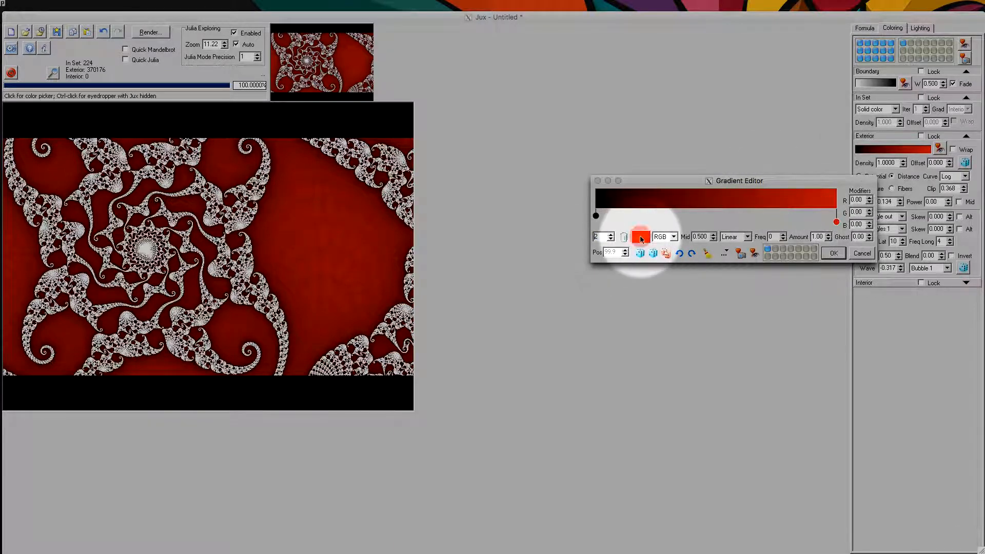
{"action": "left_click", "coordinate": [641, 237]}
{"action": "left_click", "coordinate": [841, 59]}
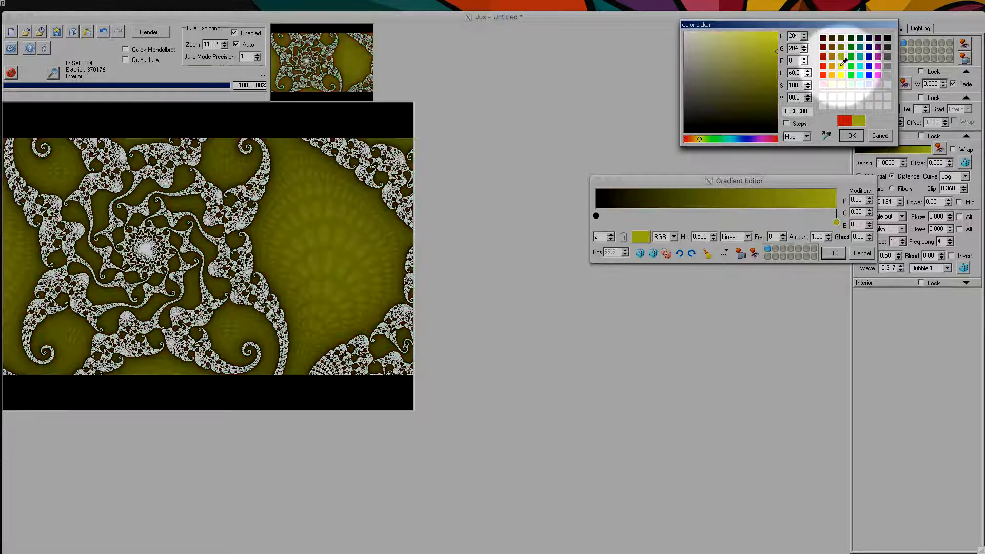
{"action": "left_click", "coordinate": [852, 136]}
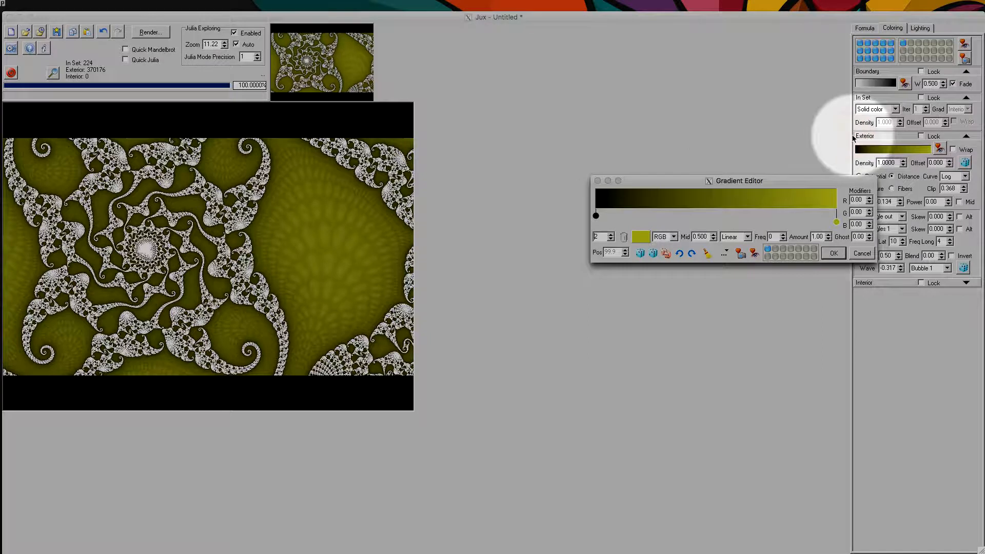
{"action": "left_click", "coordinate": [726, 253]}
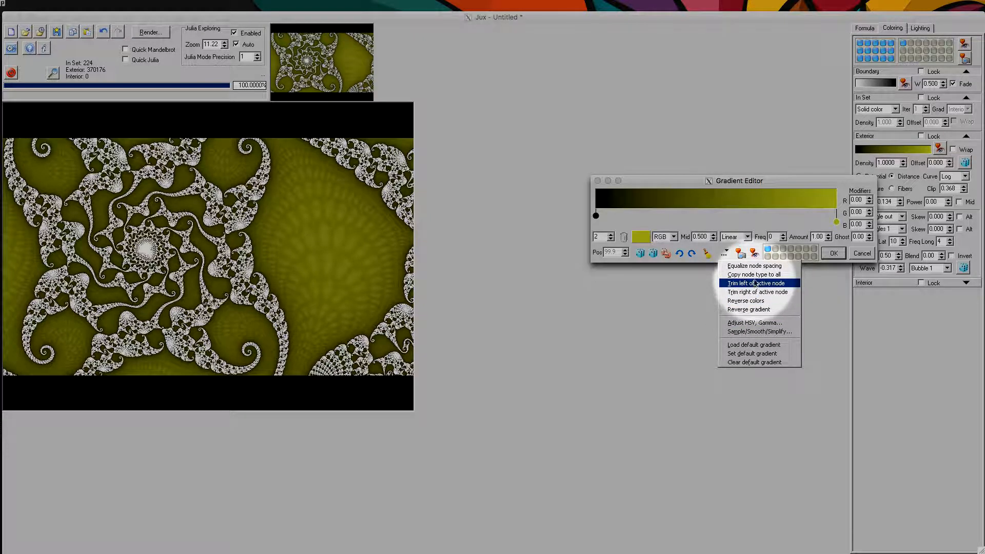
{"action": "left_click", "coordinate": [769, 185]}
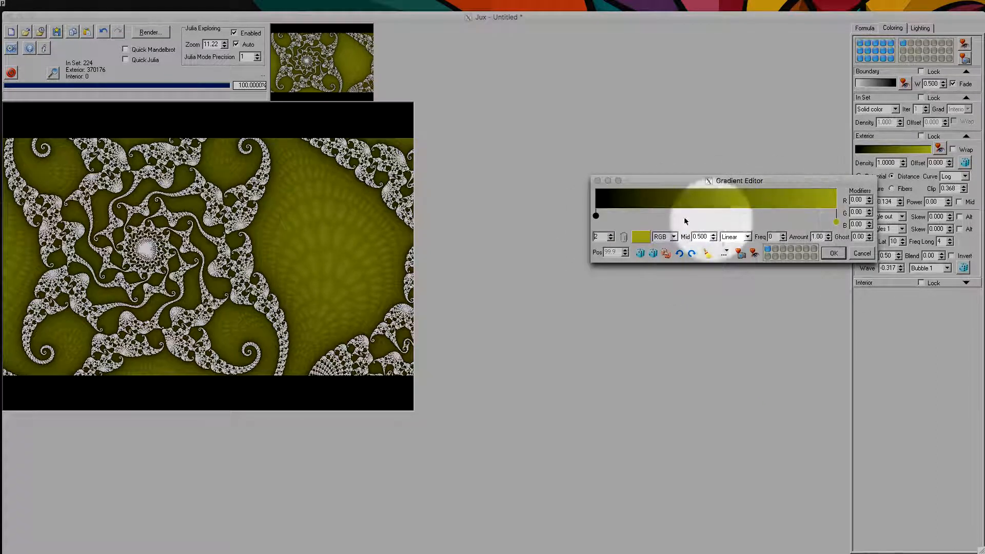
{"action": "left_click", "coordinate": [831, 253]}
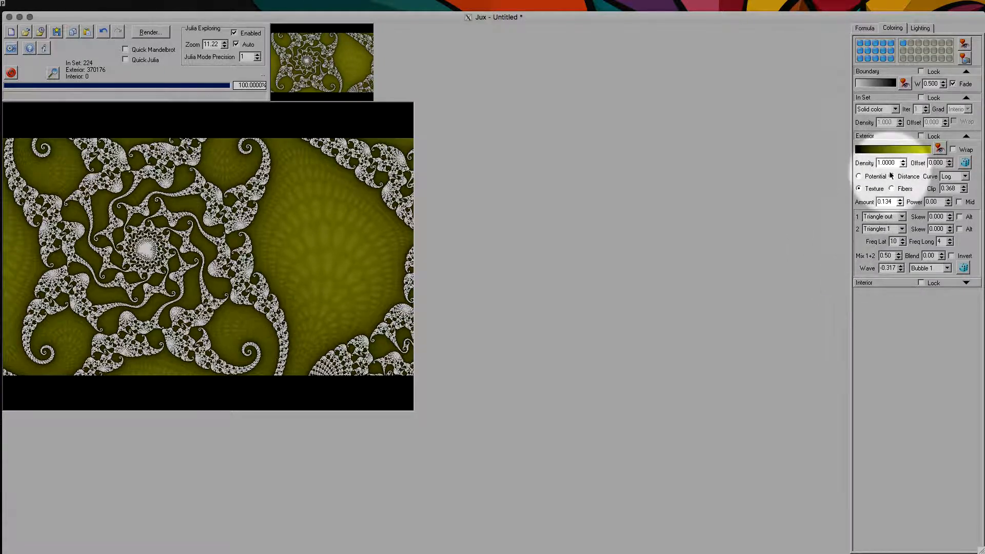
- Look through the personal gradient presets and check which file types can be imported as gradients
{"action": "left_click", "coordinate": [939, 149]}
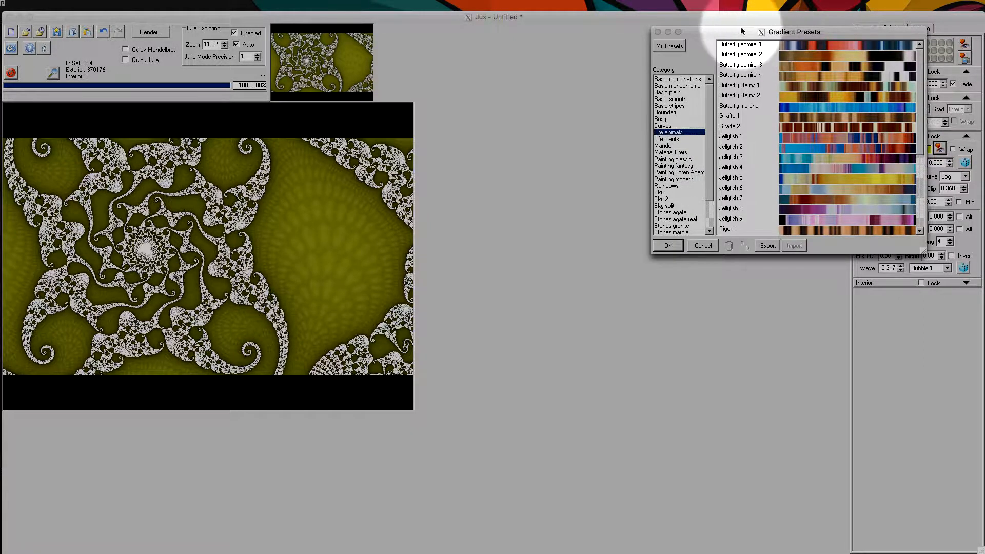
{"action": "left_click_drag", "start_coordinate": [740, 32], "coordinate": [726, 32]}
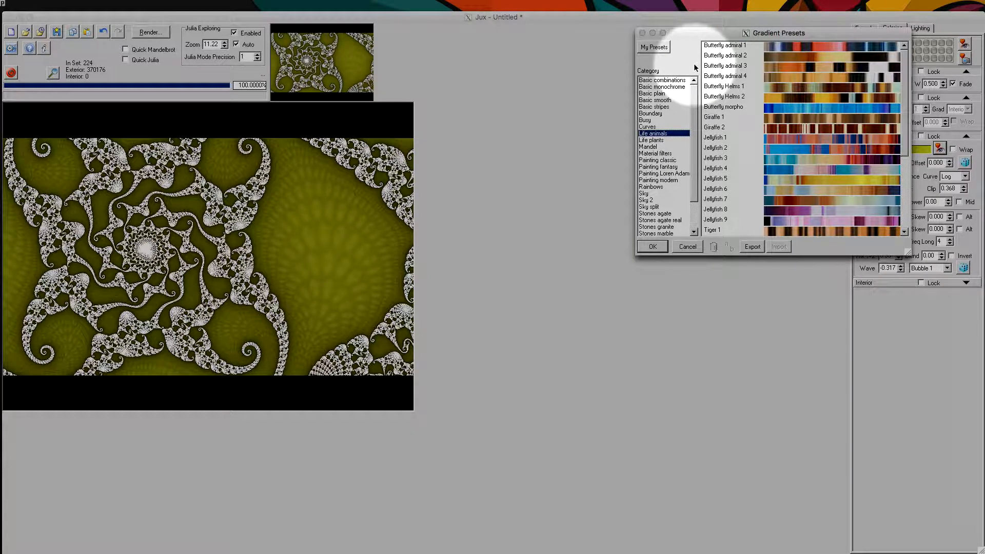
{"action": "left_click", "coordinate": [661, 49]}
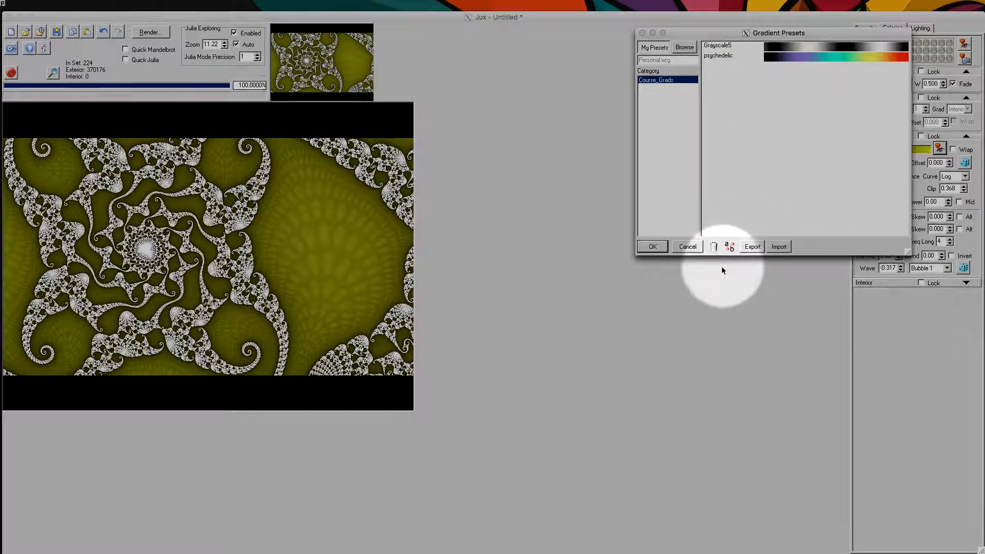
{"action": "left_click", "coordinate": [778, 247]}
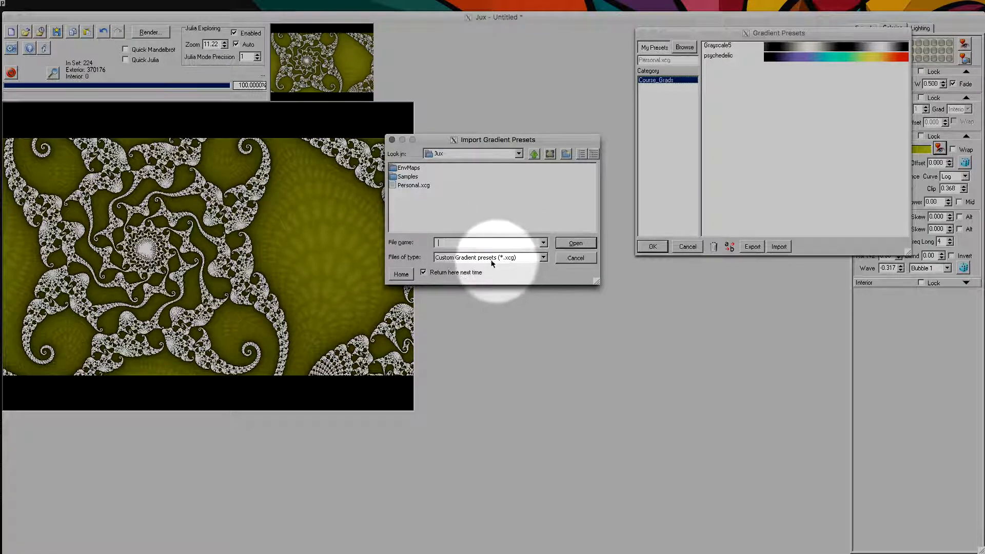
{"action": "left_click", "coordinate": [544, 258]}
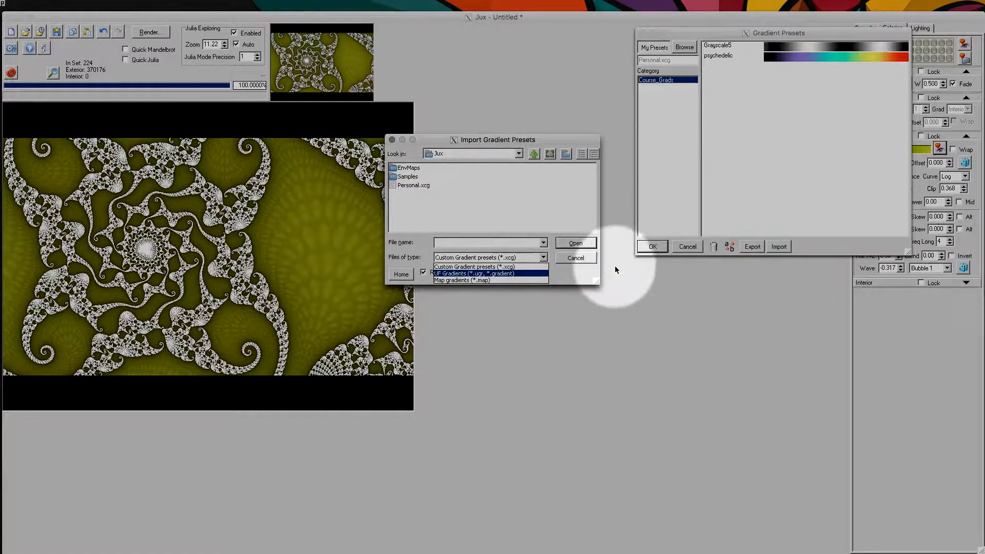
{"action": "left_click", "coordinate": [573, 255]}
{"action": "left_click", "coordinate": [572, 256]}
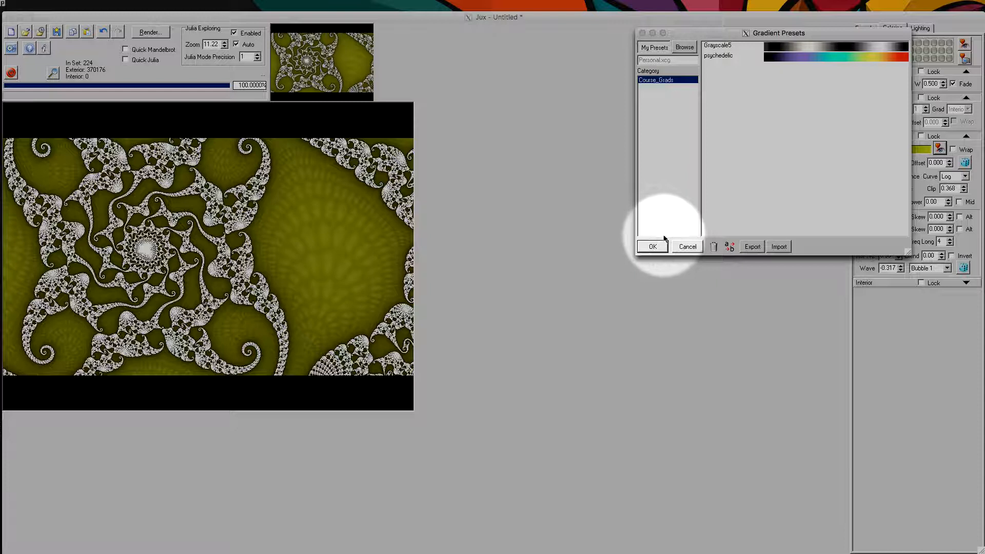
- Return to the built-in gradient presets and apply Giraffe 1 from Life animals to the exterior
{"action": "left_click", "coordinate": [662, 47]}
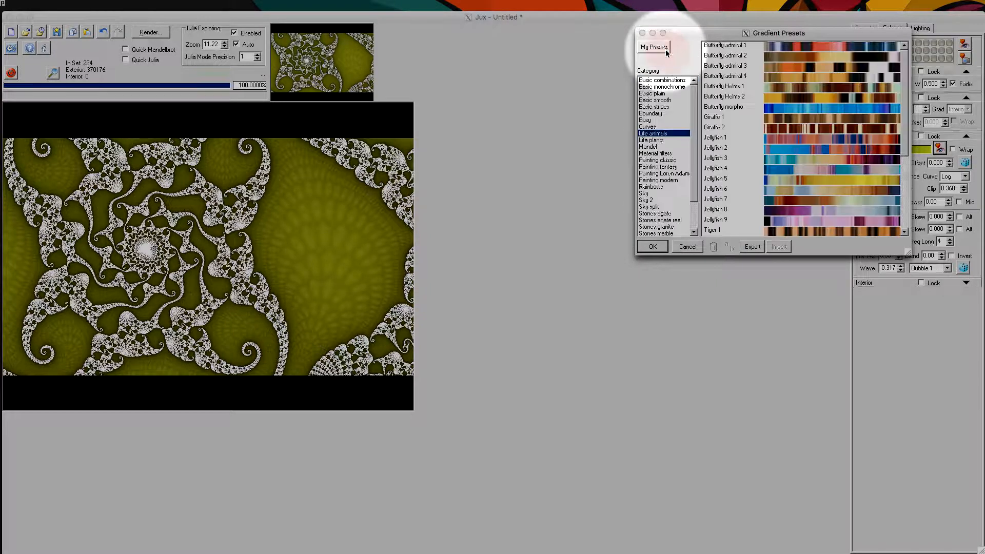
{"action": "left_click", "coordinate": [826, 118]}
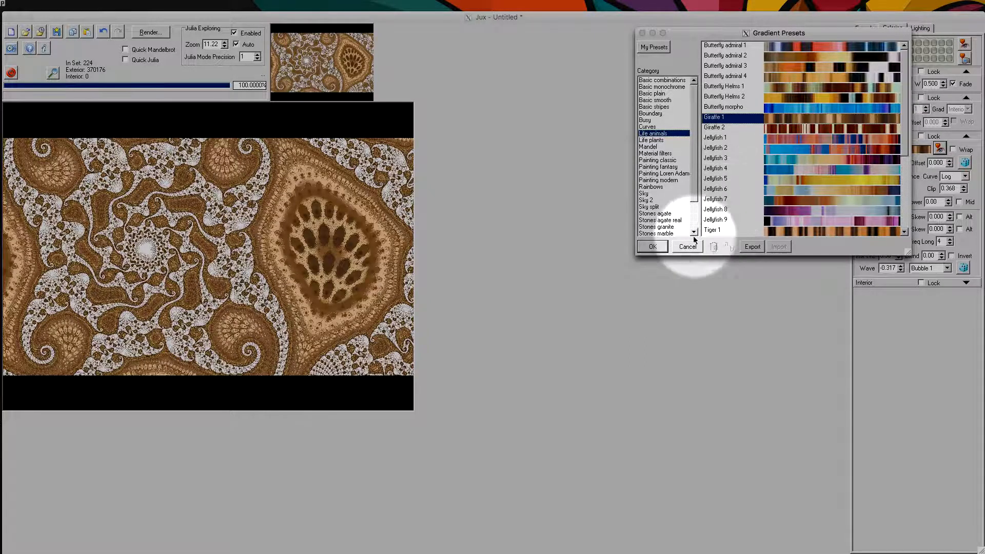
{"action": "left_click", "coordinate": [662, 249]}
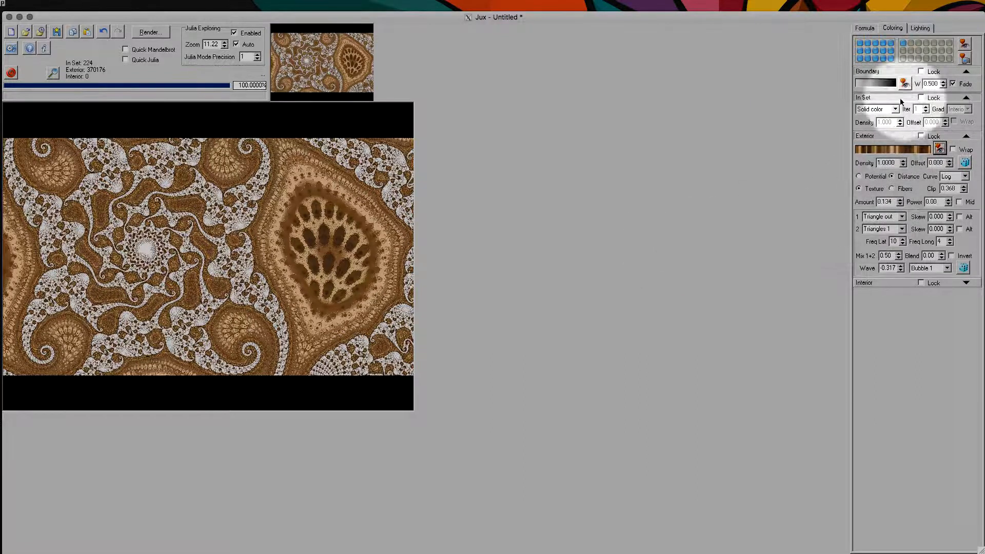
- Try shifting the hue centre of the exterior gradient with the HSV and gamma adjustment
{"action": "left_click", "coordinate": [918, 150]}
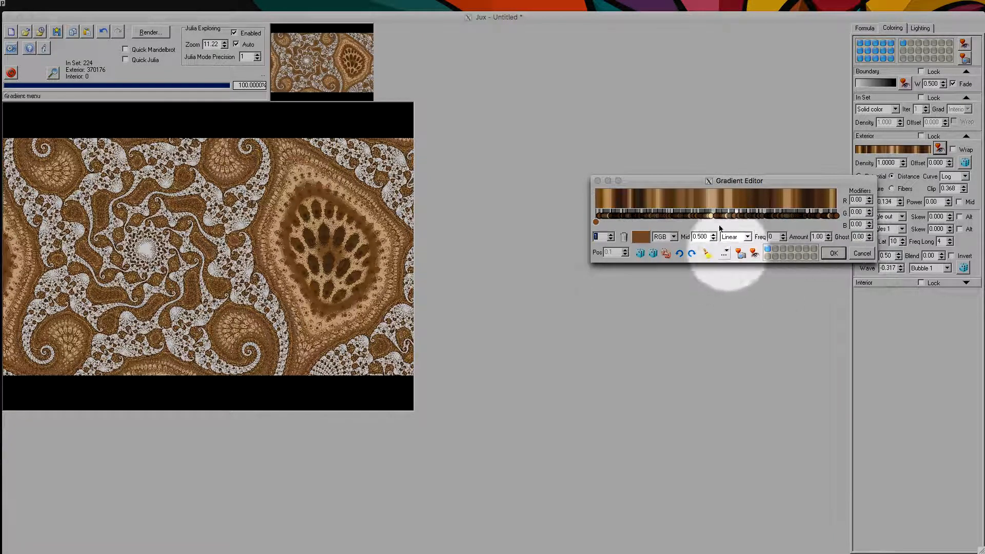
{"action": "left_click", "coordinate": [725, 254]}
{"action": "left_click", "coordinate": [765, 326]}
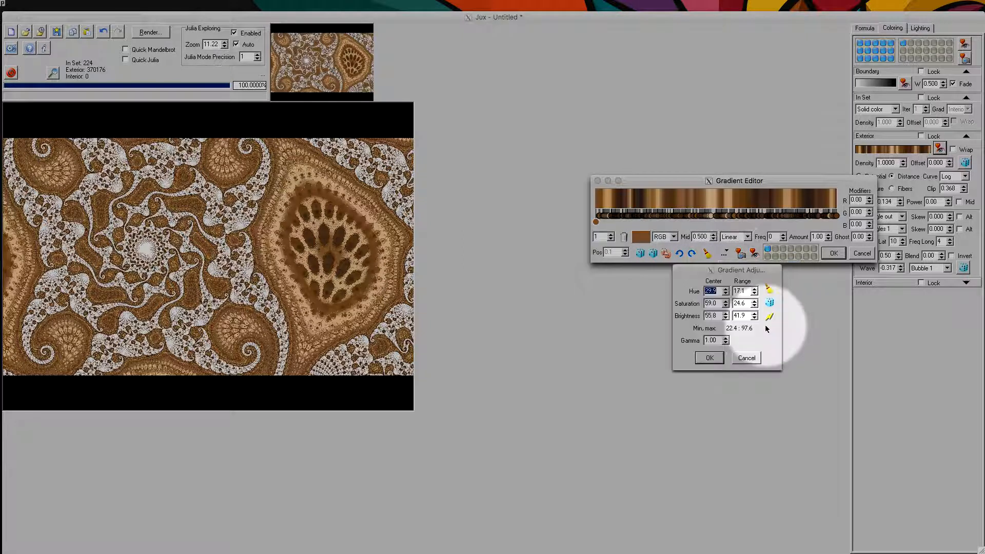
{"action": "left_click", "coordinate": [714, 291]}
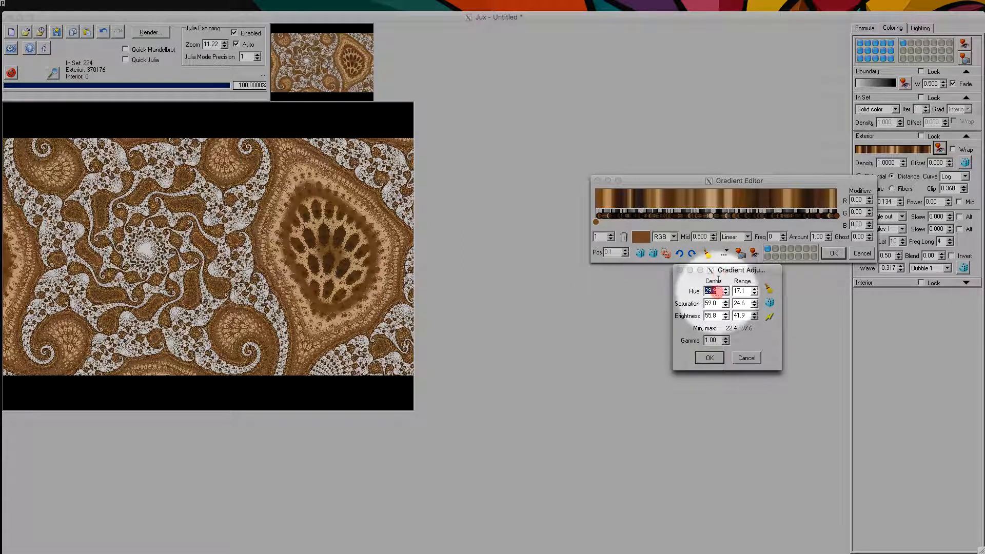
{"action": "type", "text": "48.1"}
{"action": "left_click", "coordinate": [719, 274]}
{"action": "left_click_drag", "start_coordinate": [720, 273], "coordinate": [718, 293]}
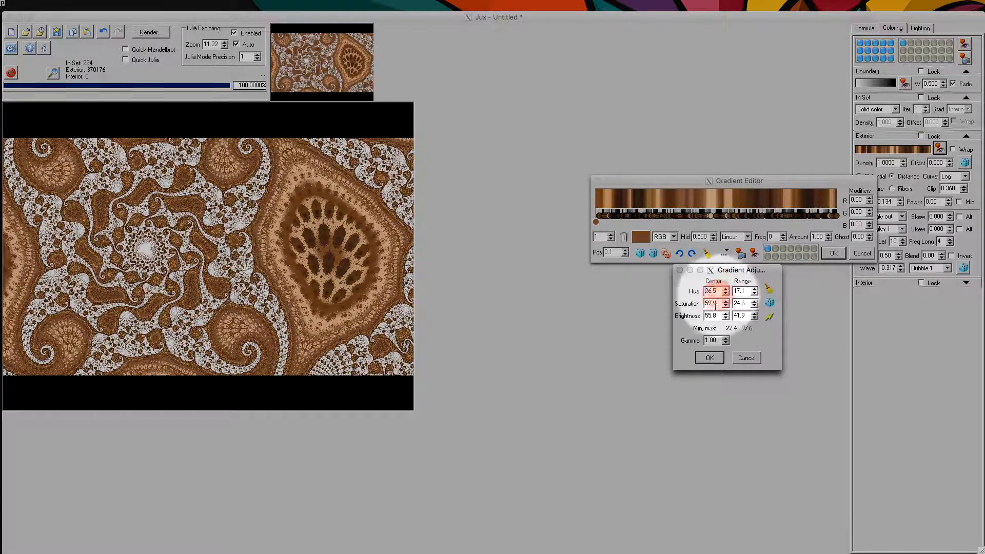
{"action": "left_click", "coordinate": [745, 359]}
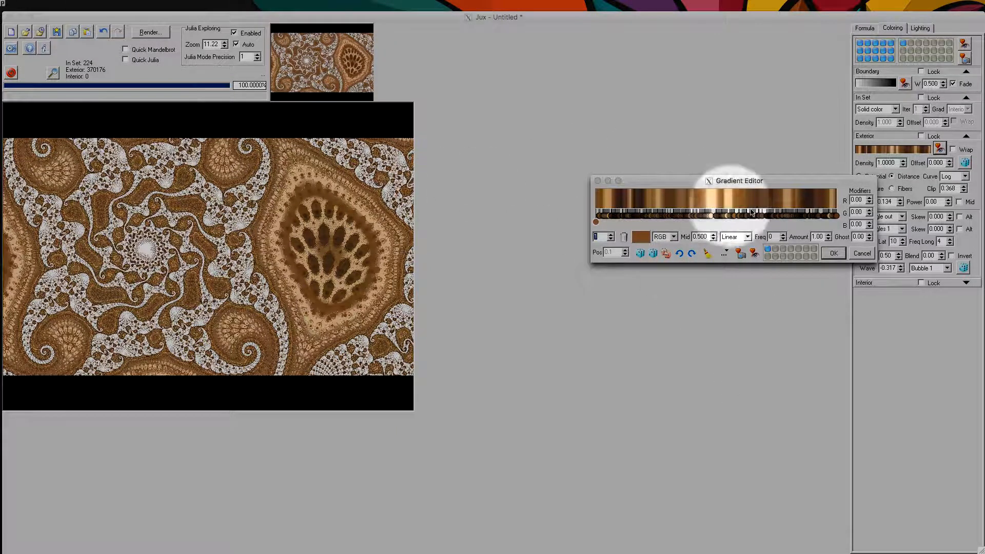
- Discard the pending gradient edit and apply the psychedelic preset from the personal presets to the exterior gradient
{"action": "left_click", "coordinate": [861, 252]}
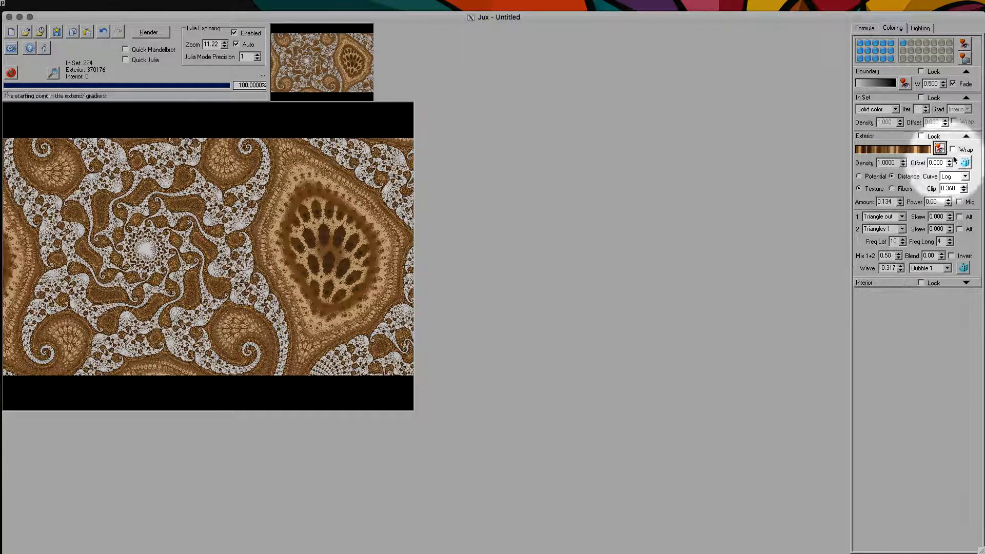
{"action": "left_click", "coordinate": [939, 149]}
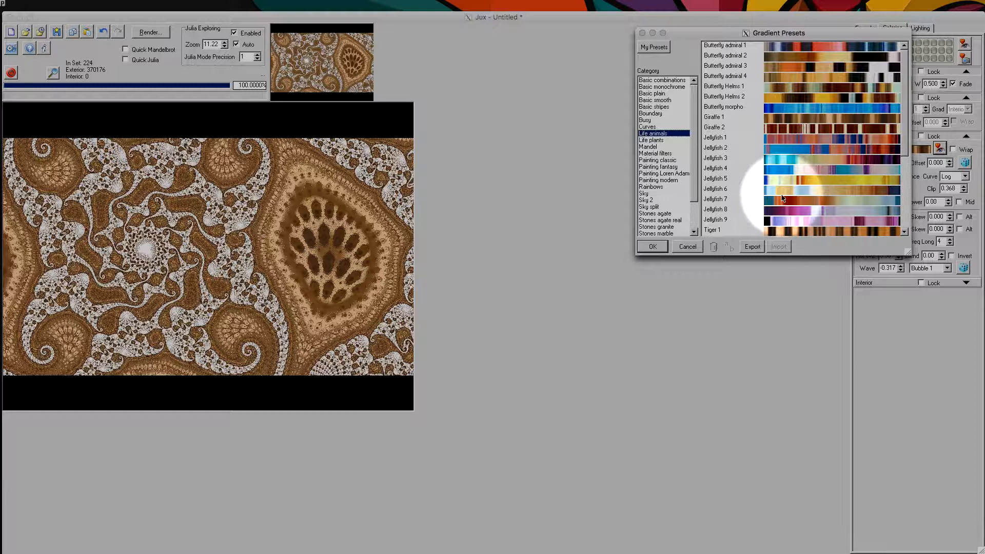
{"action": "left_click", "coordinate": [654, 47]}
{"action": "left_click", "coordinate": [810, 56]}
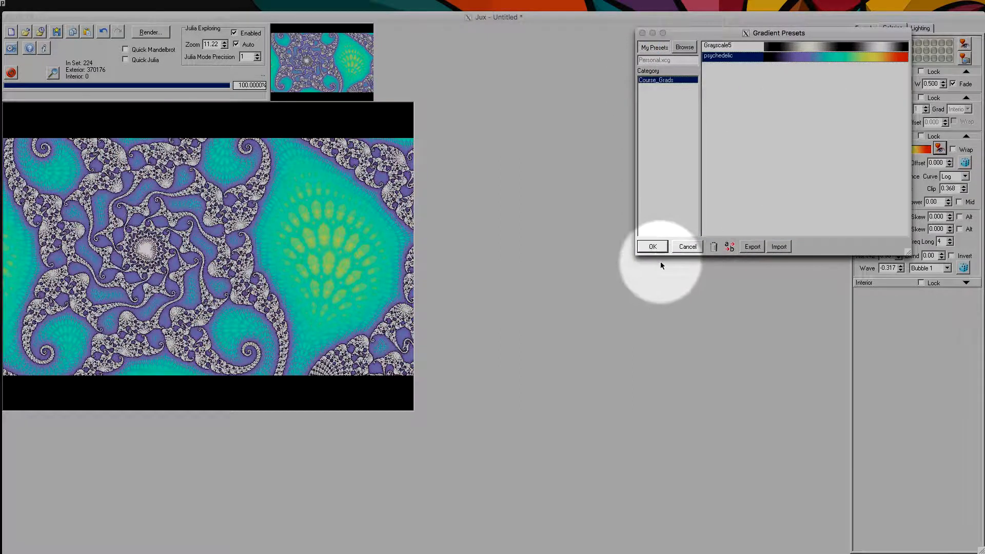
{"action": "left_click", "coordinate": [650, 246]}
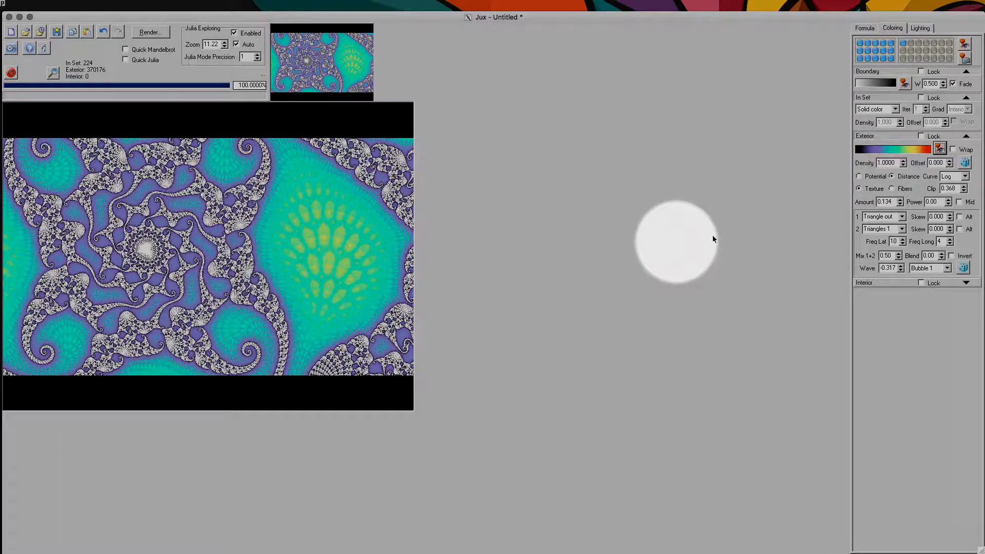
- Recolour the purple second node of the exterior gradient to a brownish orange from the colour picker's swatches
{"action": "left_click", "coordinate": [894, 151]}
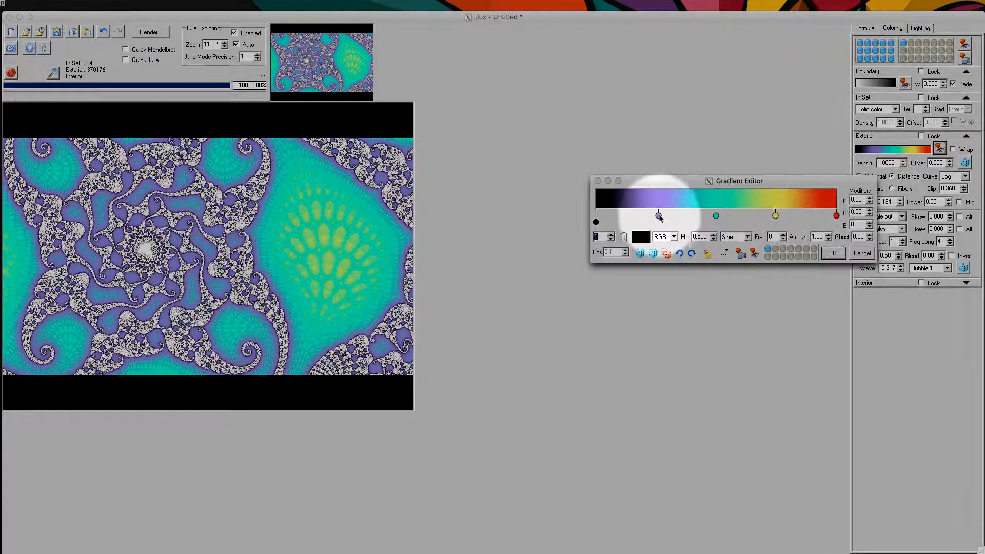
{"action": "left_click", "coordinate": [658, 219]}
{"action": "left_click", "coordinate": [640, 237]}
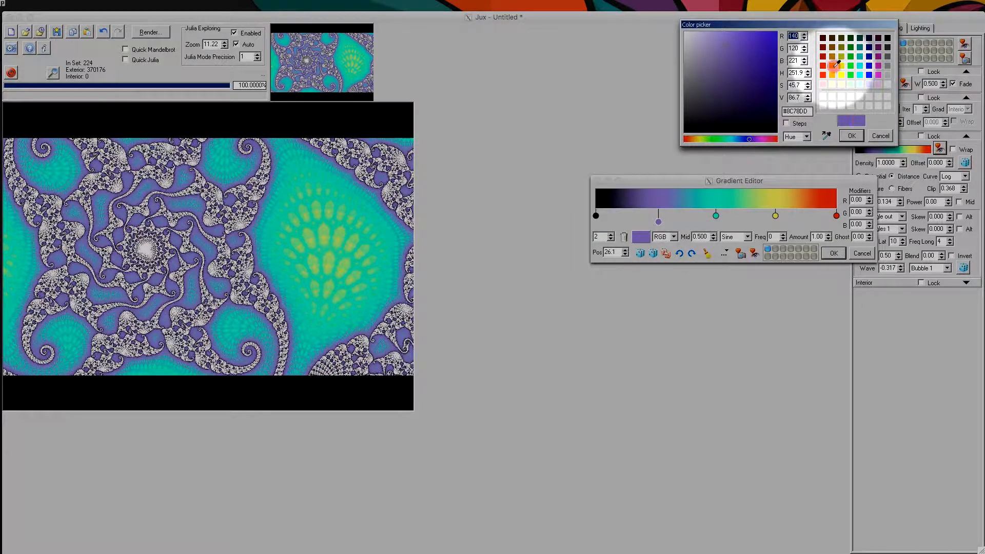
{"action": "left_click", "coordinate": [833, 65]}
{"action": "left_click", "coordinate": [848, 135]}
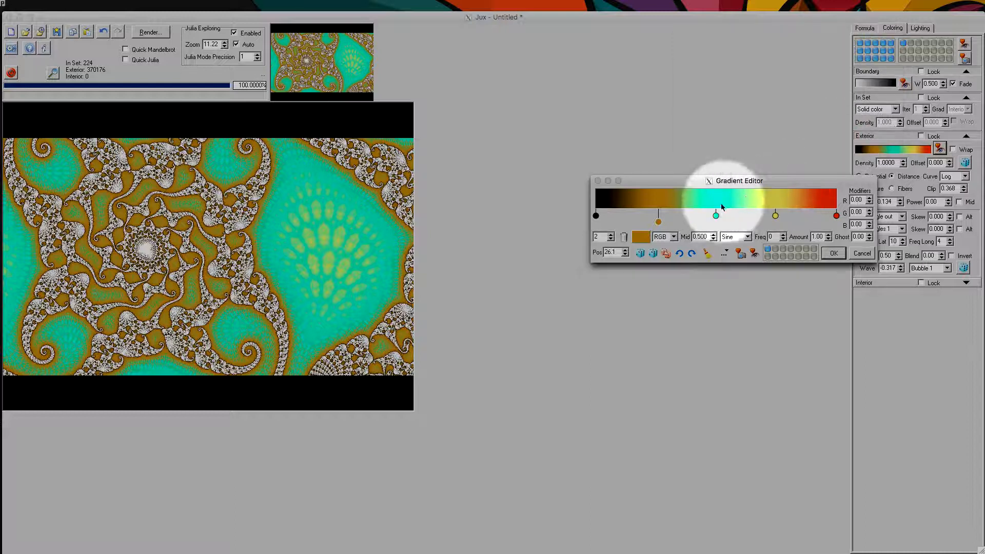
- Move the exterior gradient's turquoise node to position 45.0 and its yellow node to 63.6, and accept the edited gradient
{"action": "mouse_move", "coordinate": [716, 215]}
{"action": "left_mouse_down"}
{"action": "mouse_move", "coordinate": [682, 216]}
{"action": "mouse_move", "coordinate": [716, 217]}
{"action": "mouse_move", "coordinate": [704, 216]}
{"action": "left_mouse_up"}
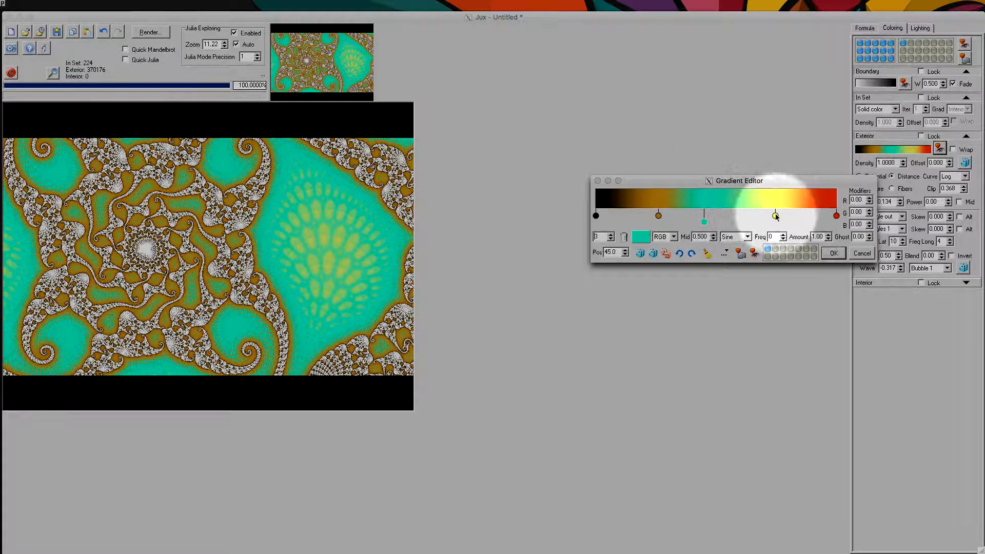
{"action": "left_click", "coordinate": [836, 216]}
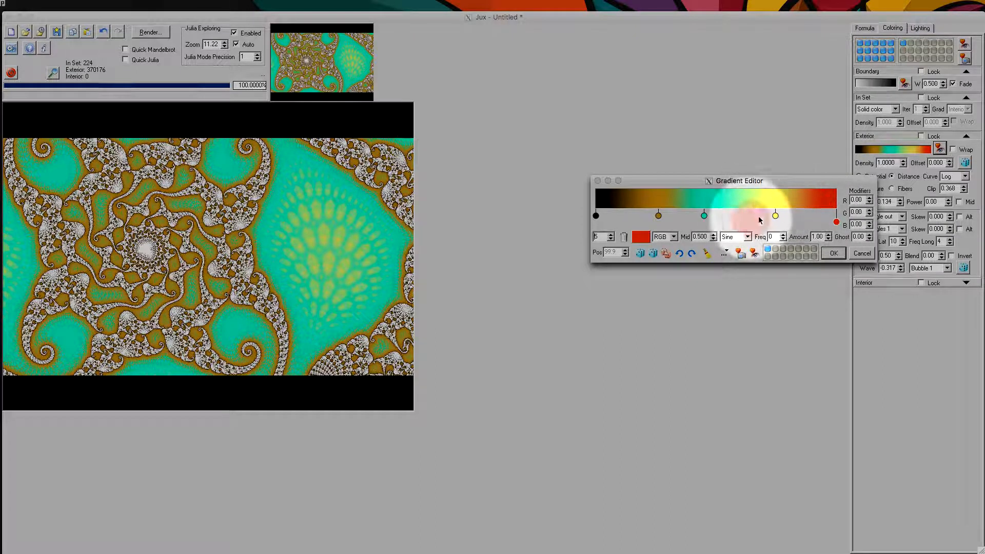
{"action": "left_click_drag", "start_coordinate": [773, 216], "coordinate": [748, 220]}
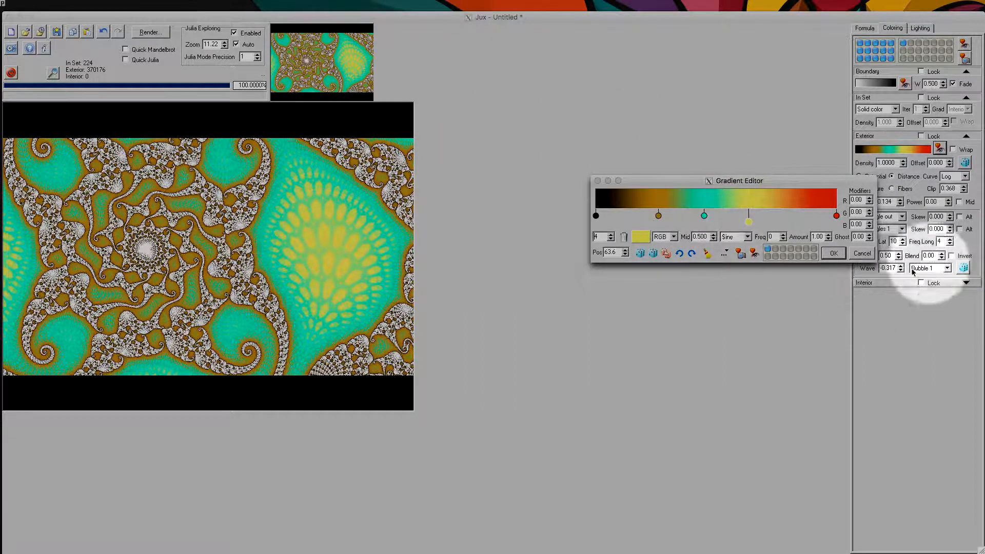
{"action": "double_click", "coordinate": [823, 237]}
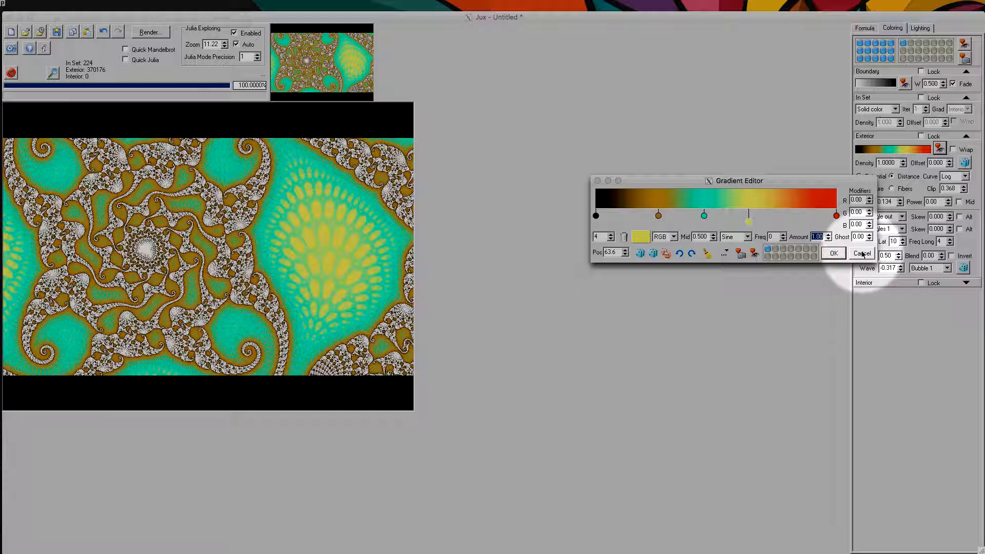
{"action": "left_click", "coordinate": [831, 254]}
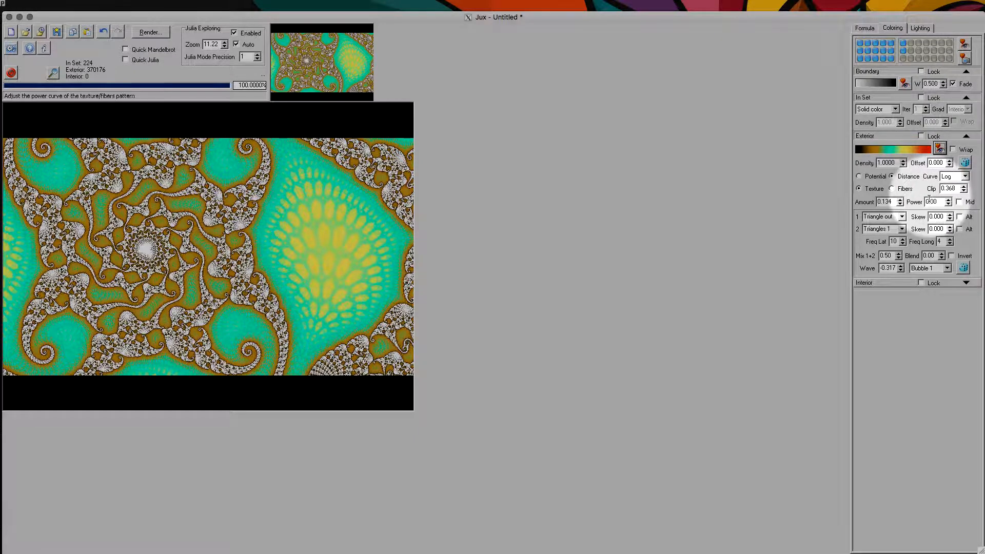
- Randomize the exterior colouring repeatedly until it uses Potential with a Linear curve and no wrapping
{"action": "left_click", "coordinate": [965, 163]}
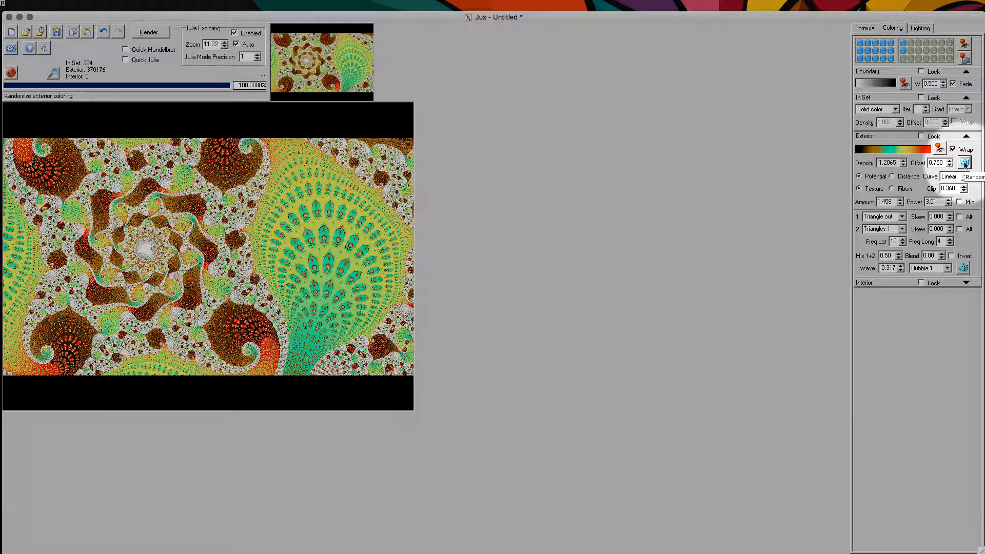
{"action": "left_click", "coordinate": [965, 163]}
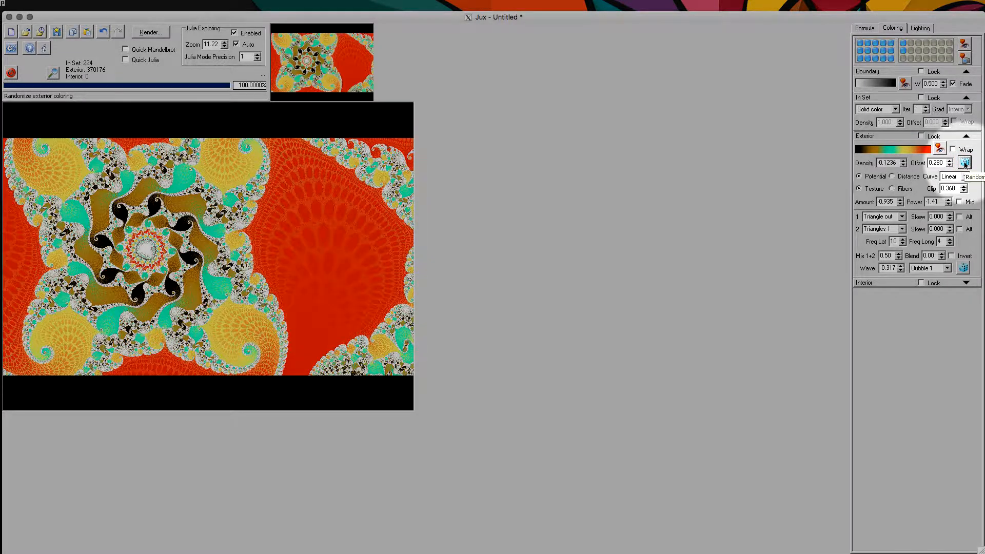
{"action": "left_click", "coordinate": [964, 163]}
{"action": "left_click", "coordinate": [964, 163]}
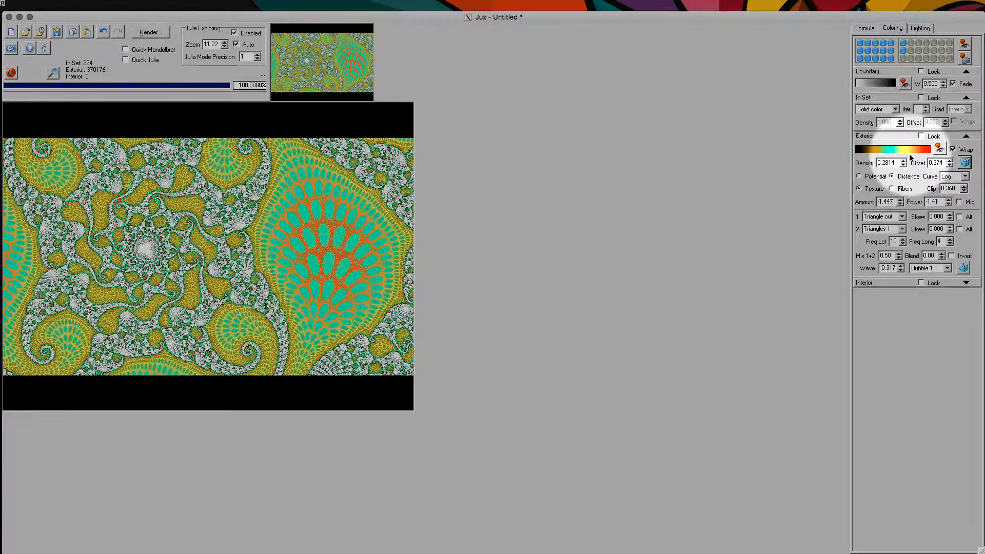
{"action": "left_click", "coordinate": [964, 163]}
{"action": "left_click", "coordinate": [964, 163]}
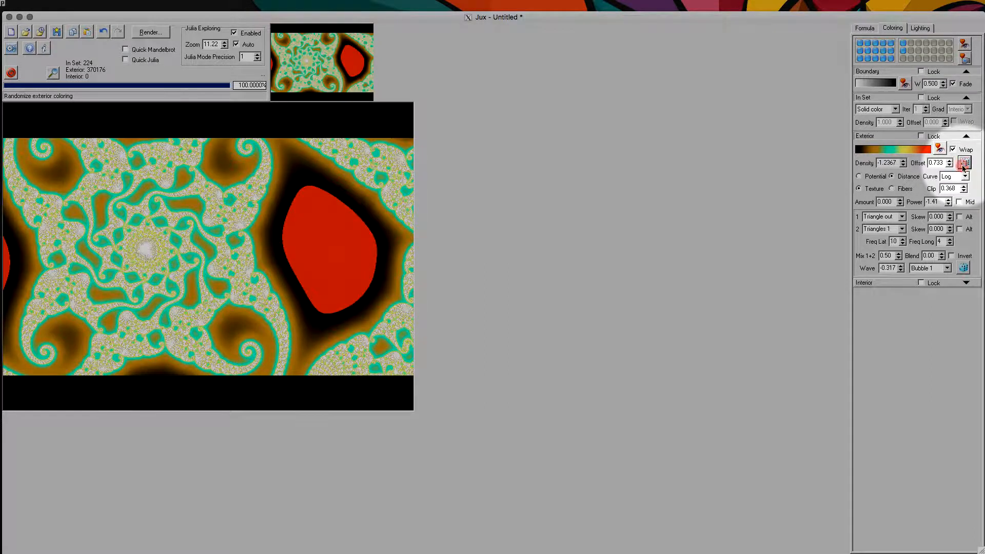
{"action": "left_click", "coordinate": [964, 163]}
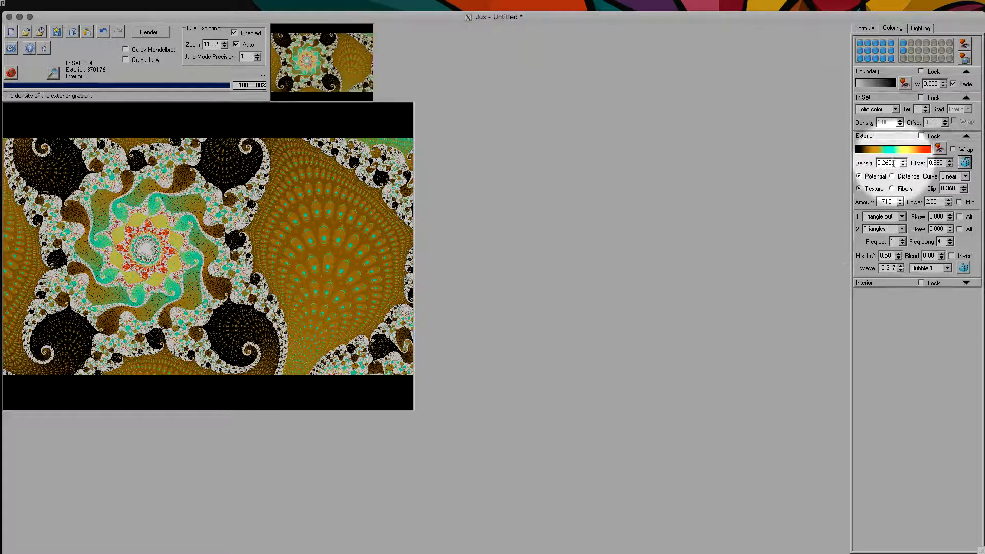
- Fine-tune the exterior colouring to density 0.2515 and offset 0.801, with texture amount 1.761 and power 2.51
{"action": "mouse_move", "coordinate": [893, 164]}
{"action": "left_mouse_down"}
{"action": "mouse_move", "coordinate": [897, 176]}
{"action": "mouse_move", "coordinate": [895, 167]}
{"action": "left_mouse_up"}
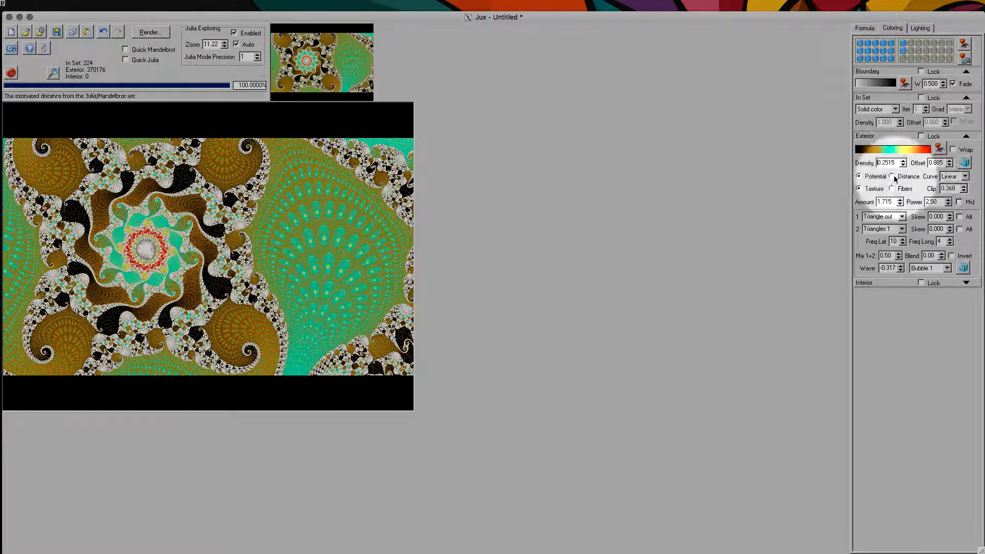
{"action": "left_click_drag", "start_coordinate": [936, 162], "coordinate": [934, 169]}
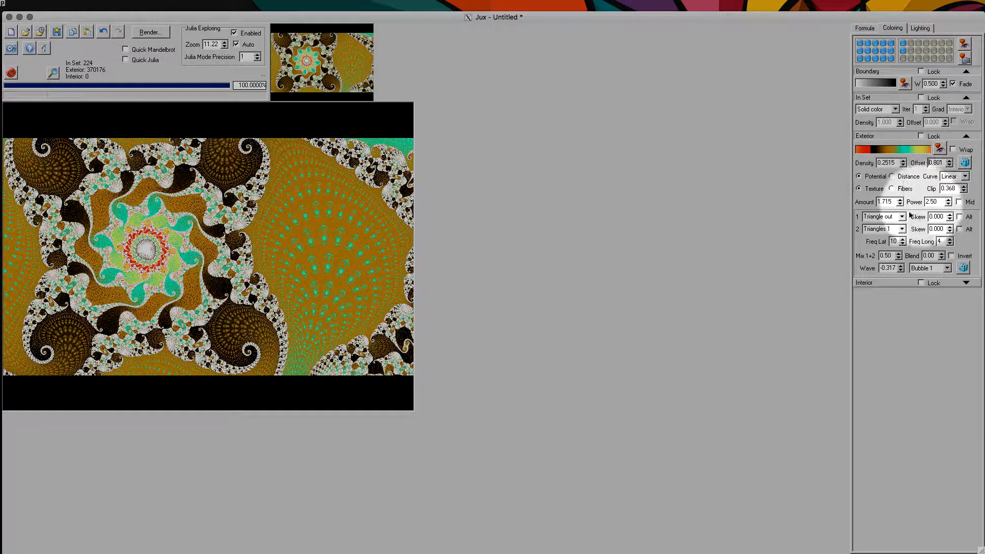
{"action": "left_click_drag", "start_coordinate": [888, 202], "coordinate": [893, 192]}
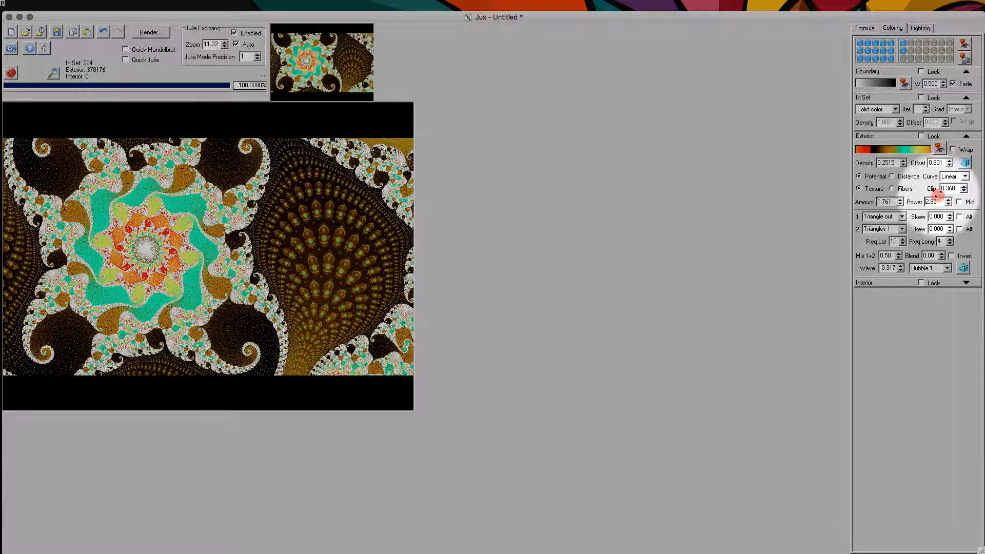
{"action": "left_click_drag", "start_coordinate": [938, 200], "coordinate": [938, 202]}
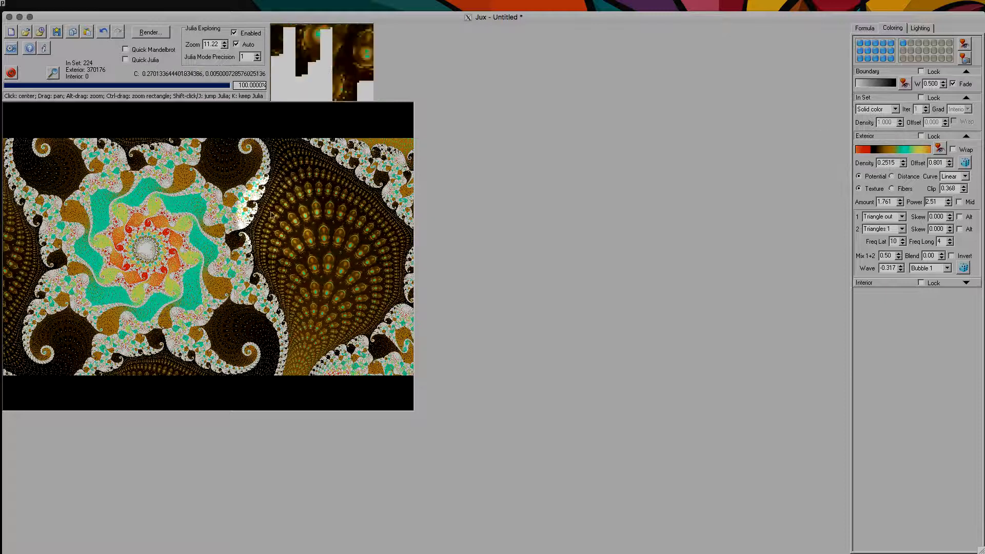
- Try the White brown cream and Brown cream boundary presets, and apply Black white as the boundary gradient
{"action": "left_click", "coordinate": [902, 83]}
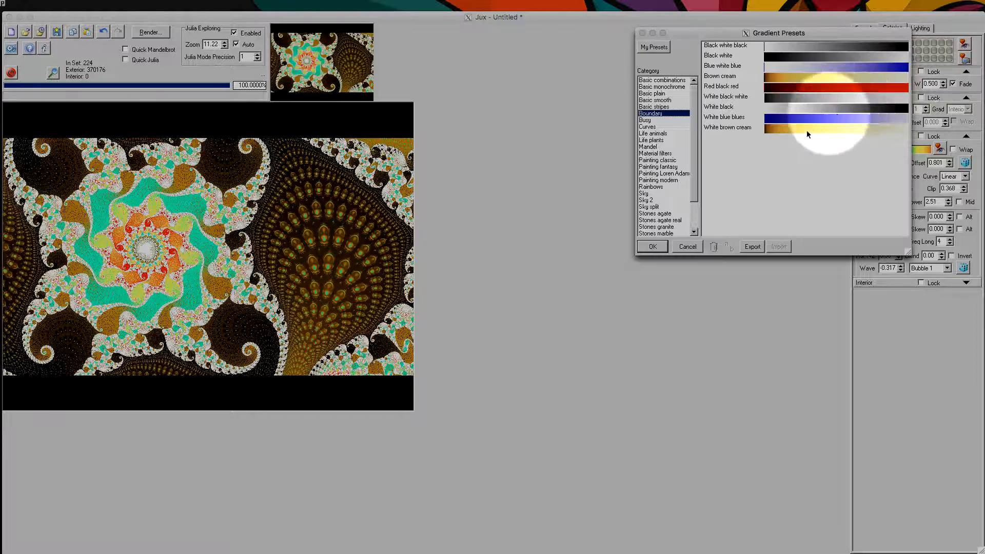
{"action": "left_click", "coordinate": [772, 128]}
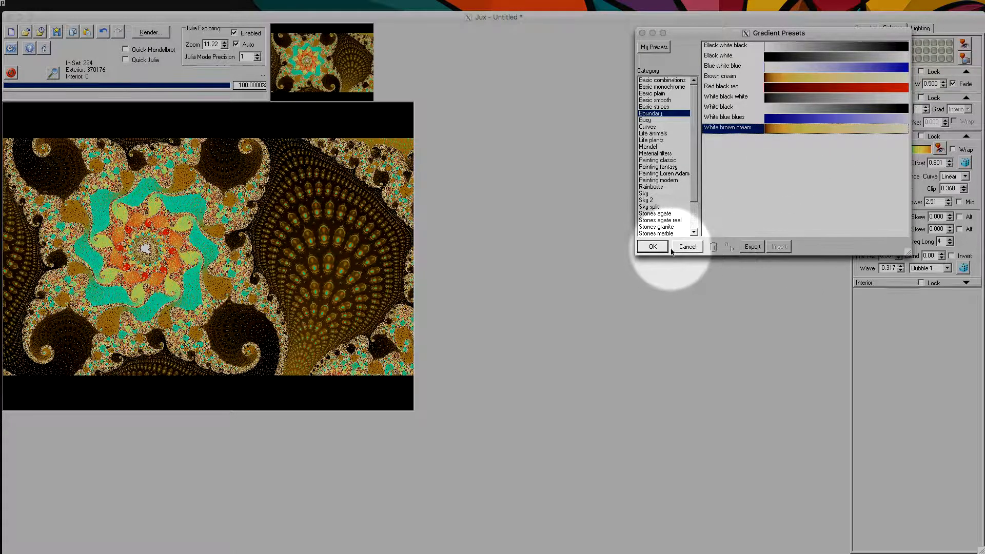
{"action": "left_click", "coordinate": [774, 78]}
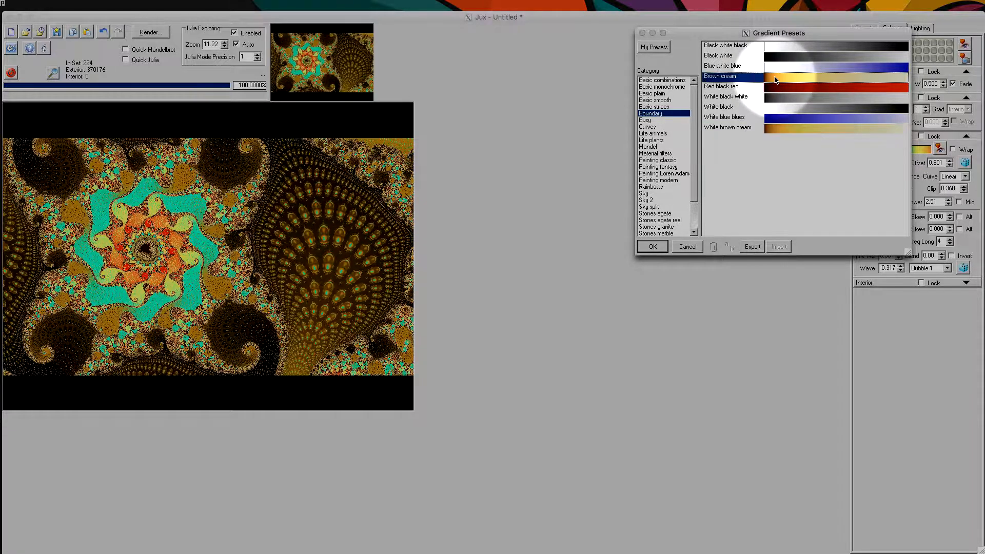
{"action": "left_click", "coordinate": [779, 57]}
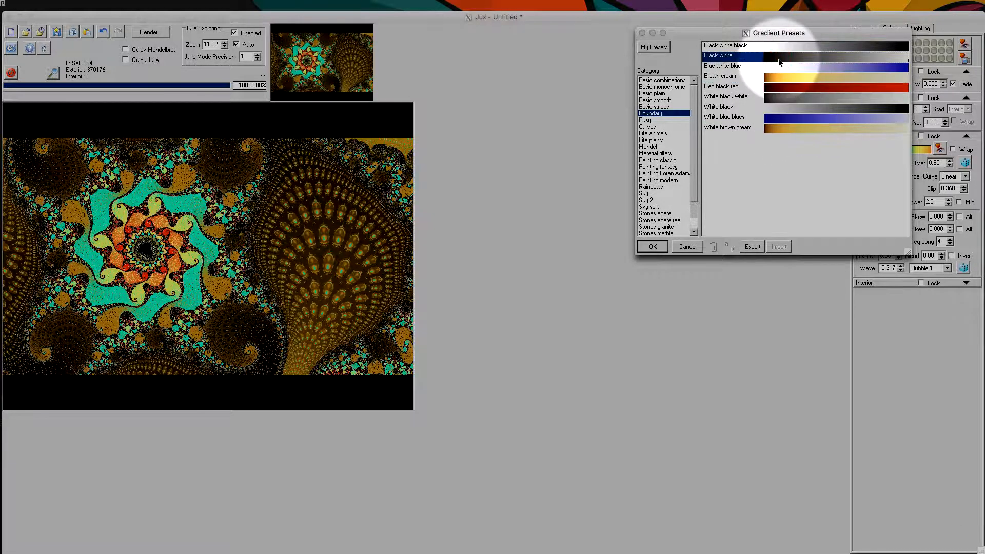
{"action": "left_click", "coordinate": [652, 247]}
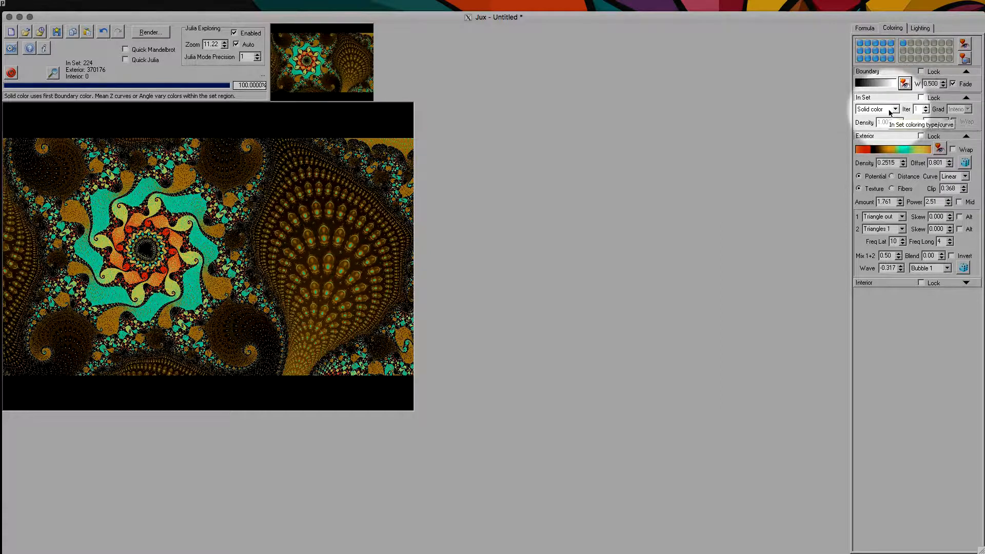
- Switch the In Set colouring to Mean linear and apply the personal psychedelic preset to the interior gradient
{"action": "left_click", "coordinate": [890, 113]}
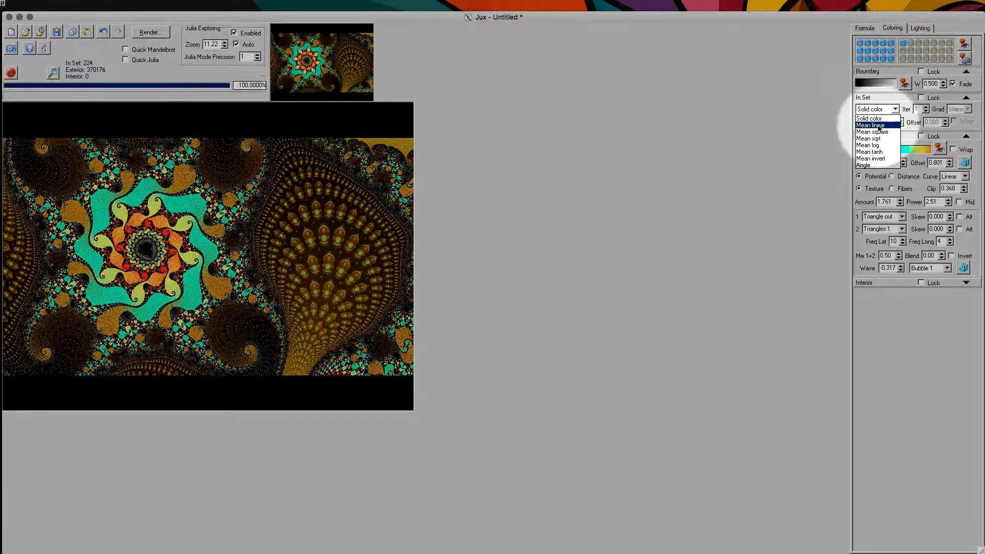
{"action": "left_click", "coordinate": [879, 126]}
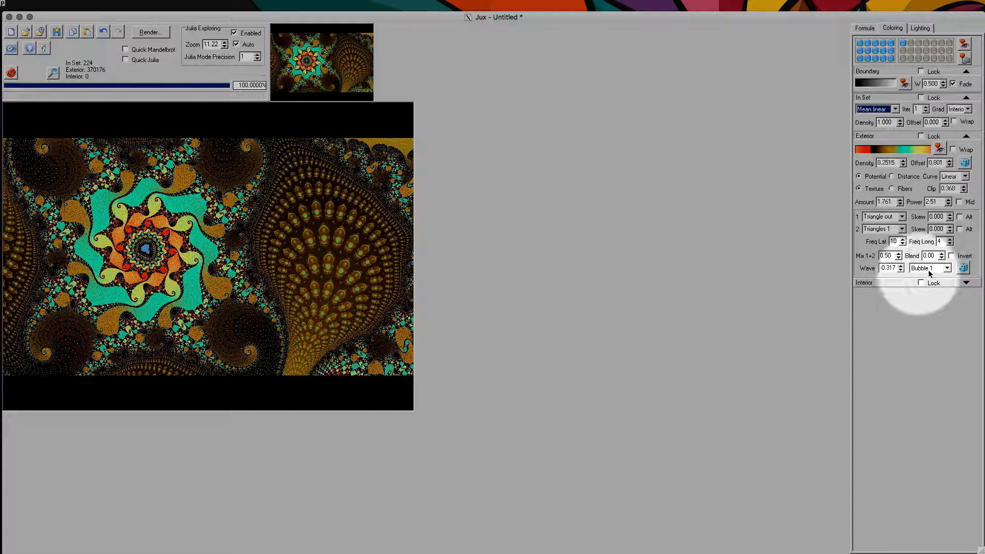
{"action": "left_click", "coordinate": [967, 284]}
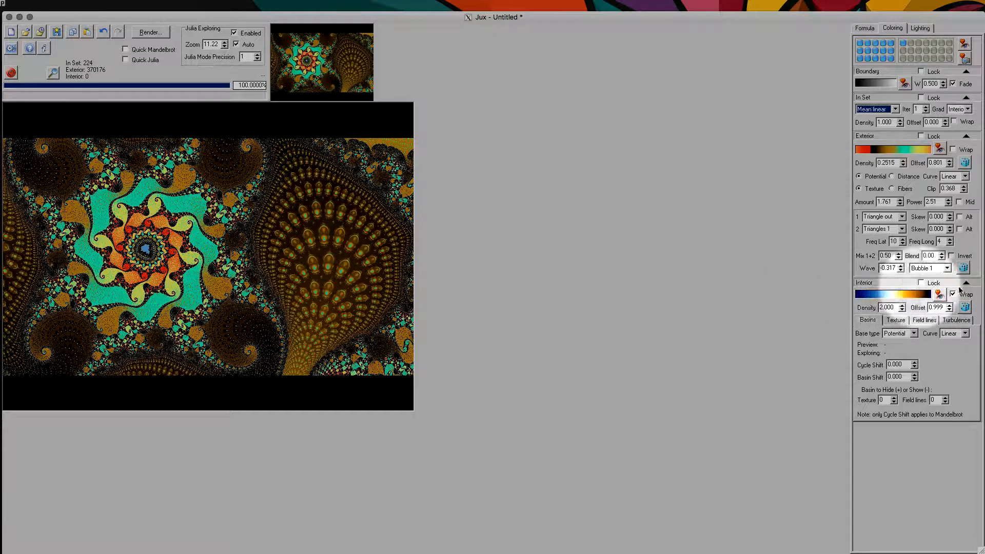
{"action": "left_click", "coordinate": [939, 295]}
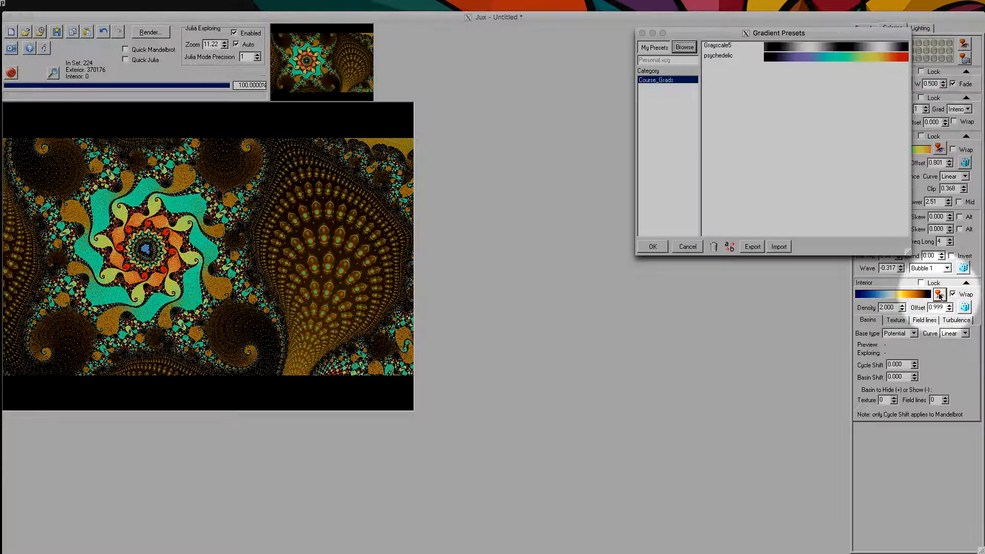
{"action": "left_click", "coordinate": [801, 57]}
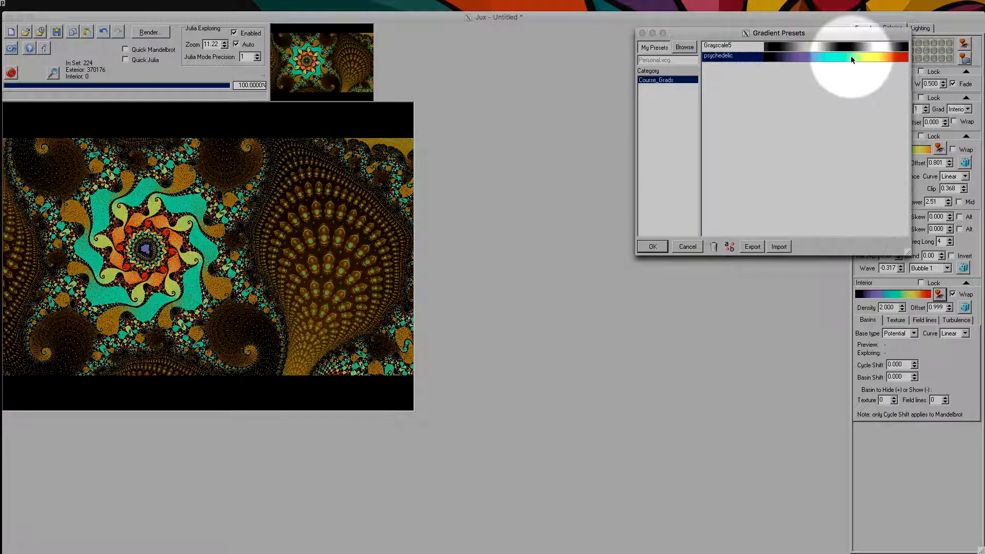
{"action": "left_click", "coordinate": [651, 246]}
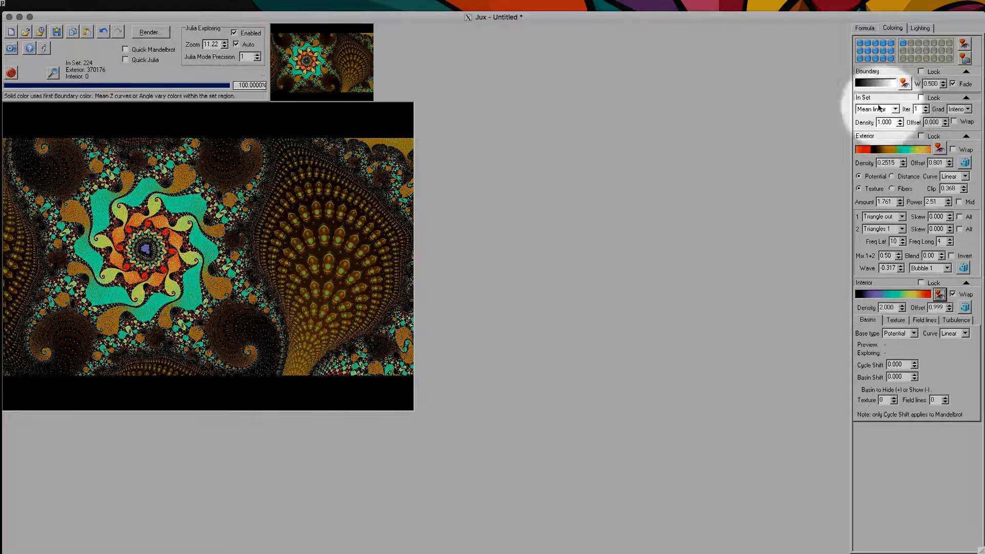
- Raise the density of the In Set gradient in stages to about 2.3
{"action": "left_click_drag", "start_coordinate": [892, 123], "coordinate": [916, 3]}
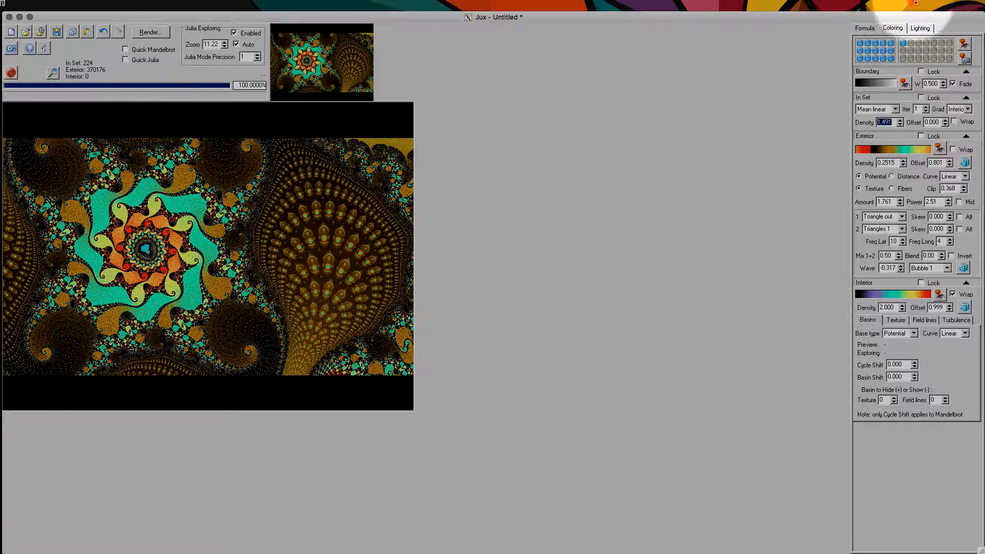
{"action": "left_click_drag", "start_coordinate": [890, 122], "coordinate": [896, 7]}
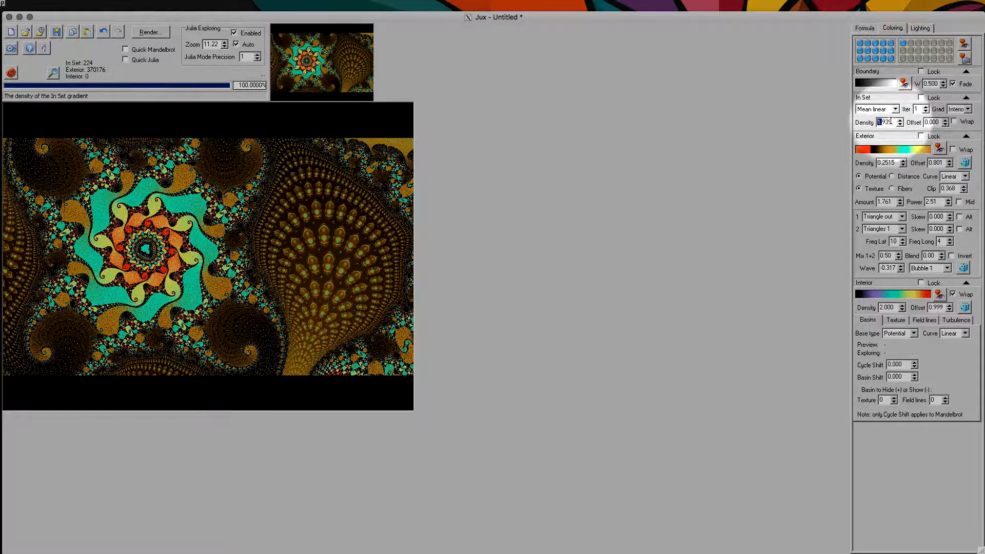
{"action": "left_click_drag", "start_coordinate": [893, 108], "coordinate": [901, 29]}
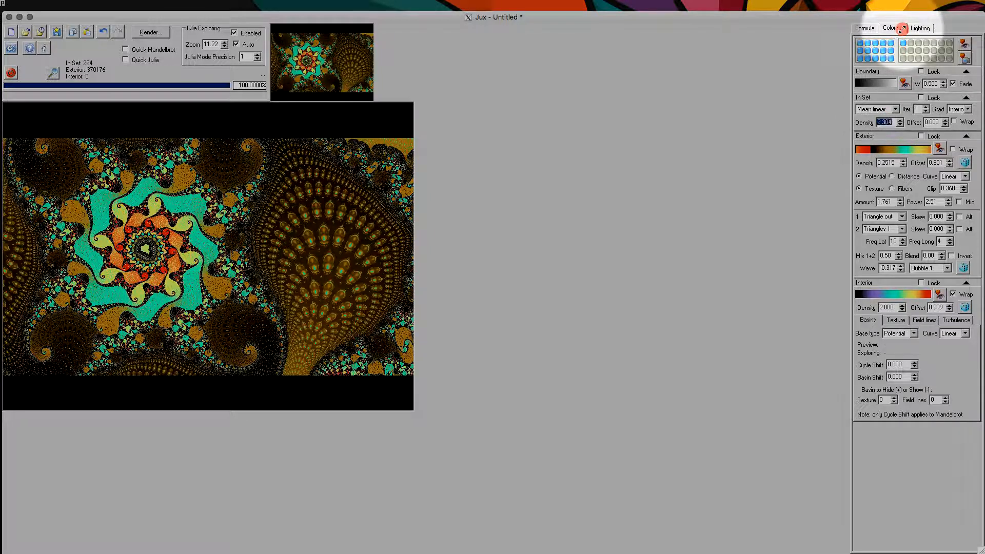
- Set the density of the In Set gradient to 4
{"action": "left_click", "coordinate": [892, 122]}
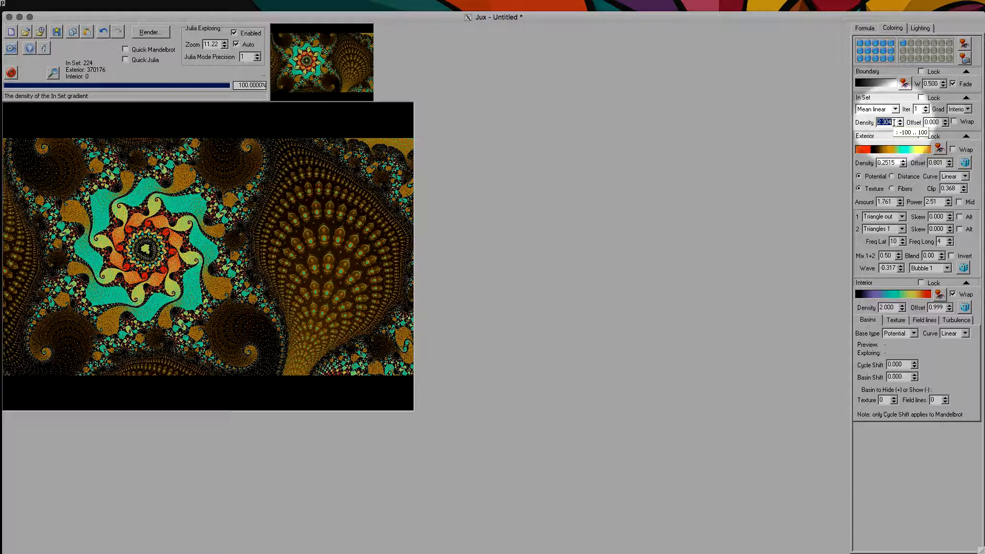
{"action": "type", "text": "3"}
{"action": "type", "text": "4"}
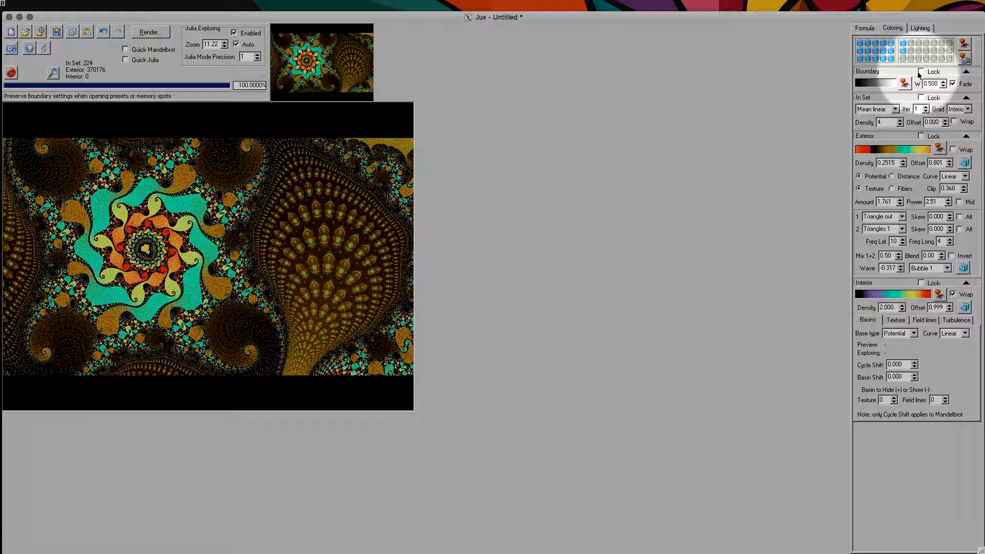
- Recolour the teal node of the exterior gradient to a muted purple, #4C479D, and accept the gradient edit
{"action": "left_click", "coordinate": [895, 152]}
{"action": "left_click_drag", "start_coordinate": [650, 215], "coordinate": [706, 221]}
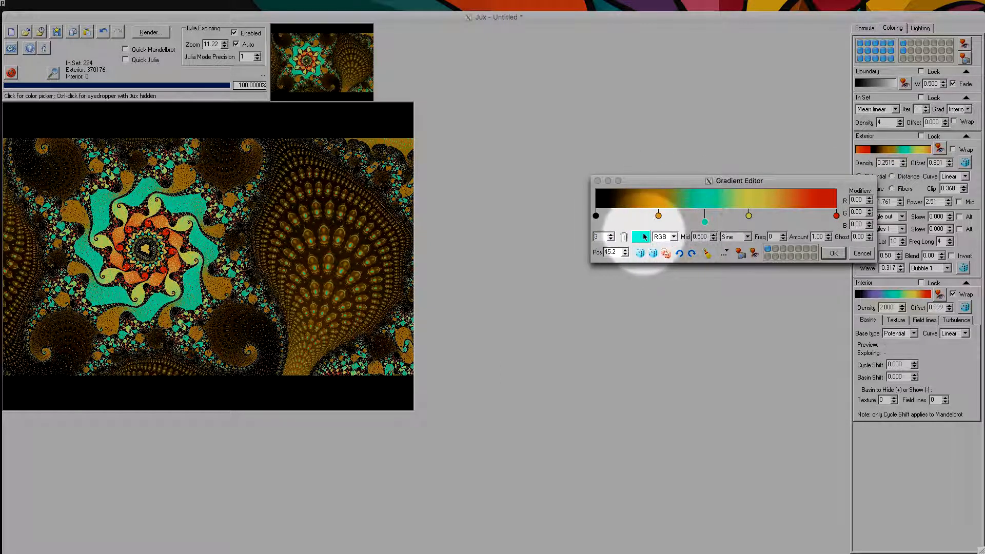
{"action": "left_click", "coordinate": [644, 237]}
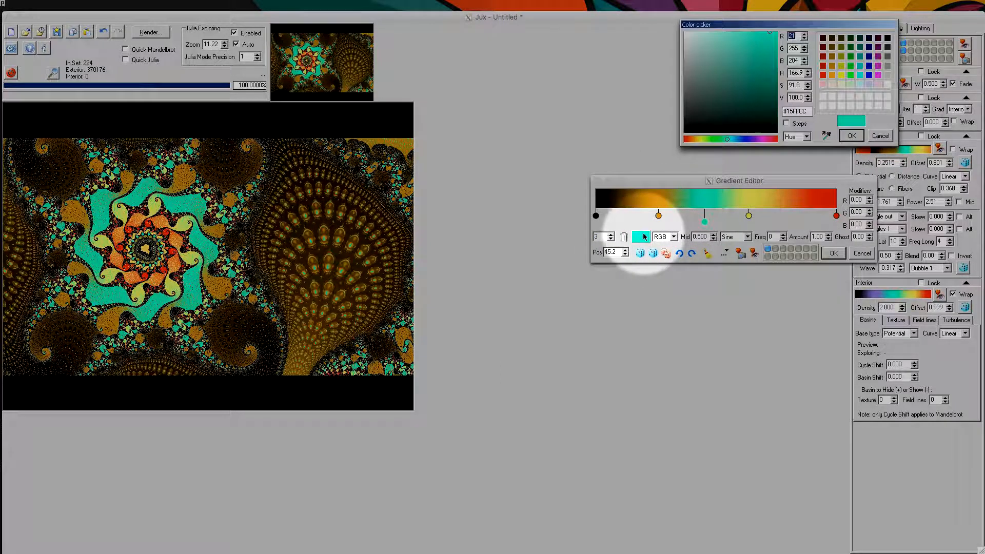
{"action": "left_click", "coordinate": [749, 138]}
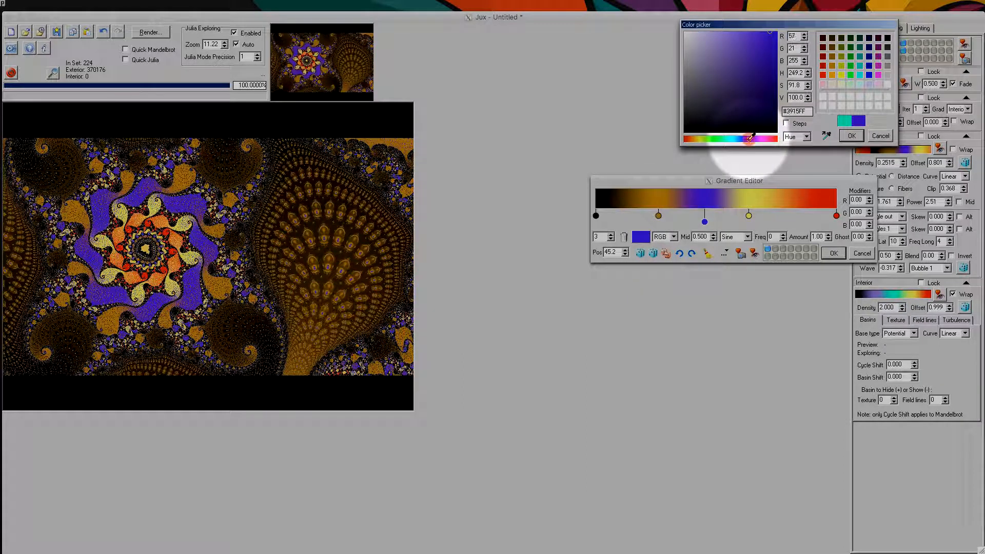
{"action": "left_click", "coordinate": [737, 73]}
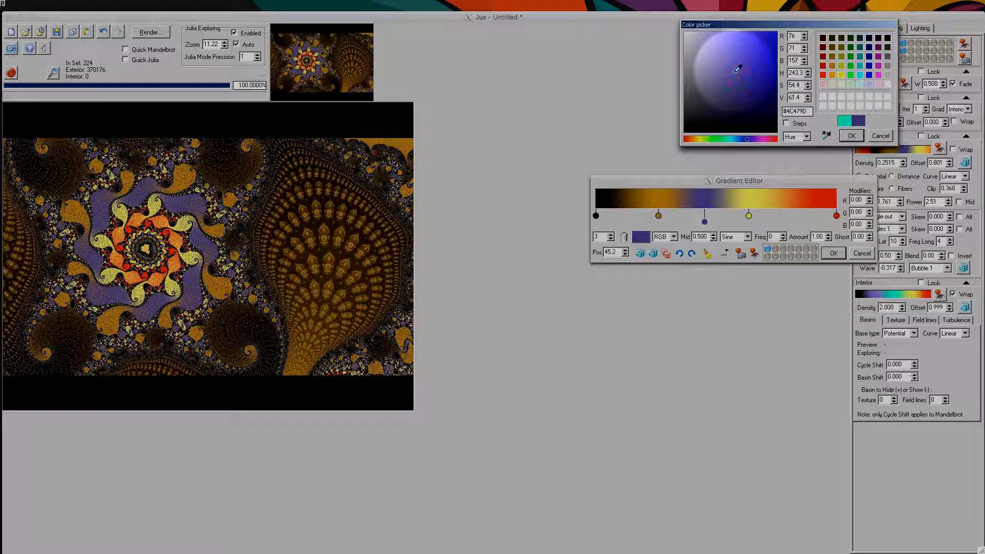
{"action": "left_click", "coordinate": [852, 136]}
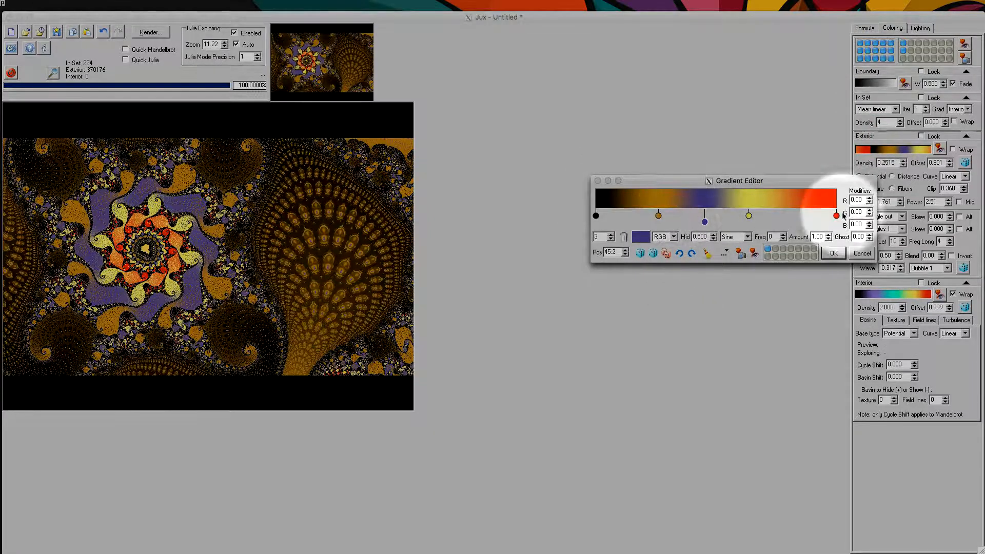
{"action": "left_click", "coordinate": [854, 224]}
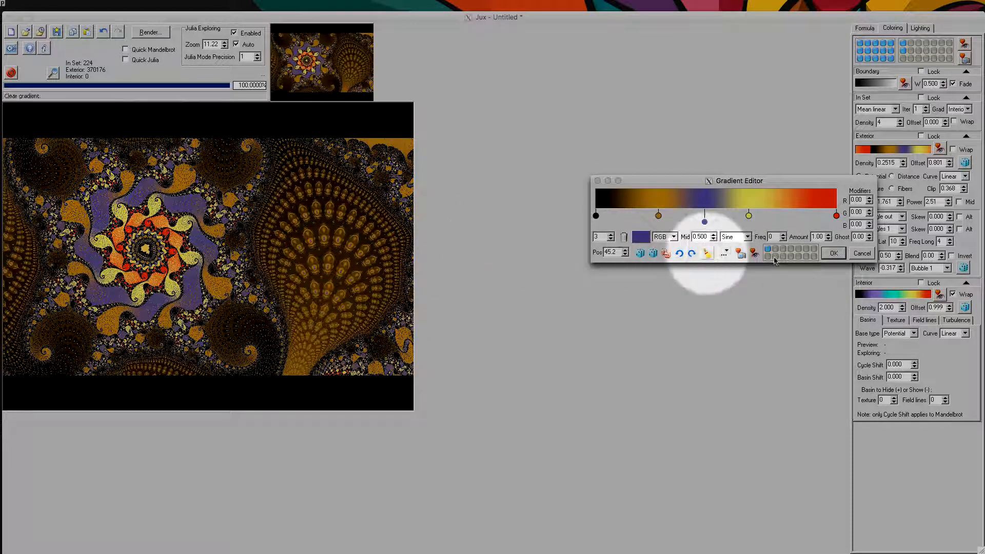
{"action": "left_click", "coordinate": [833, 254]}
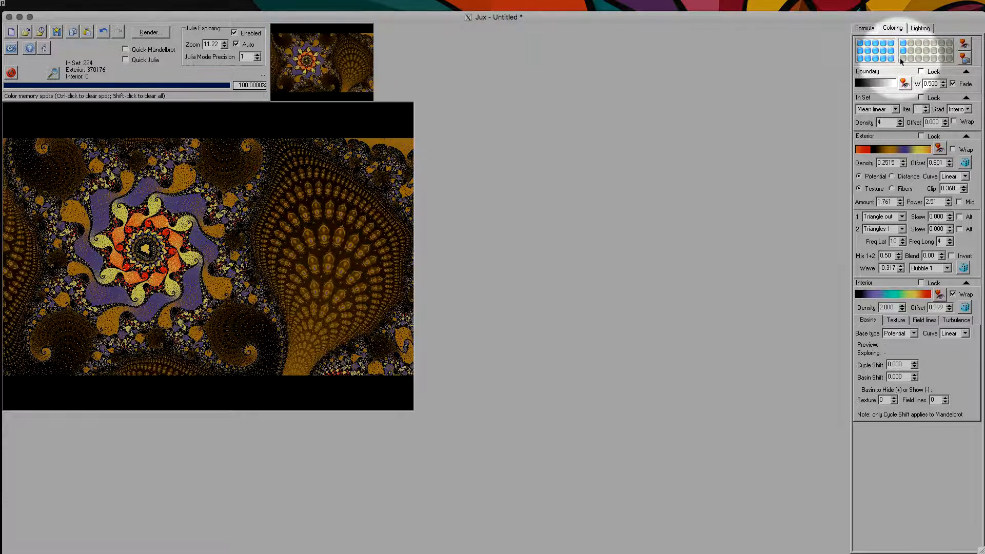
- Apply the Butterfly Helms 1 preset from Life animals to the exterior gradient and store the colouring in the last top-row memory spot
{"action": "left_click", "coordinate": [939, 149]}
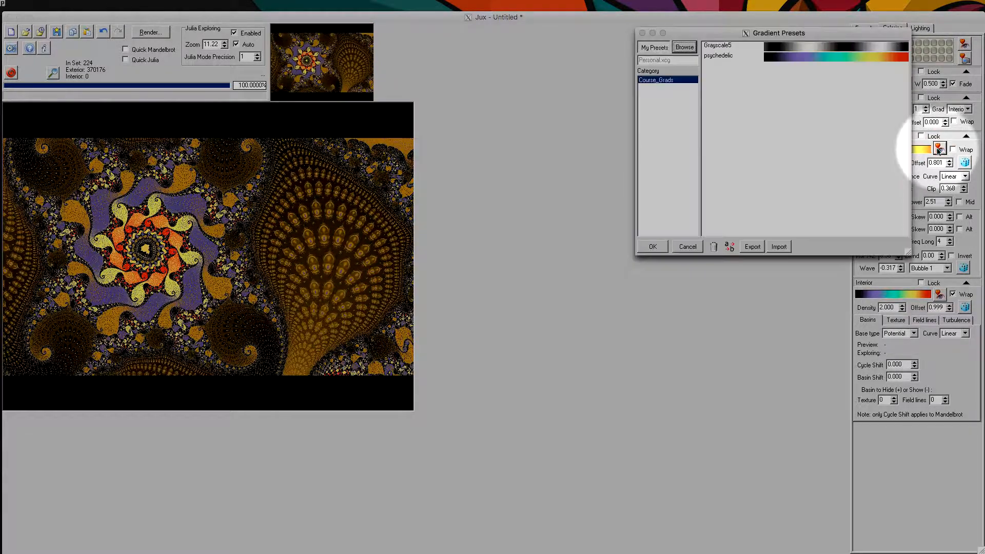
{"action": "left_click", "coordinate": [657, 49]}
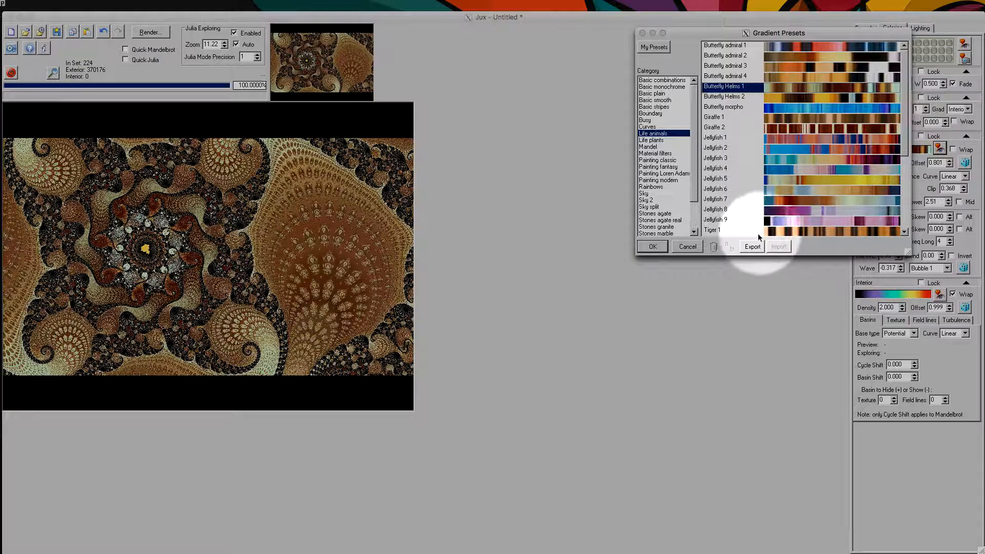
{"action": "left_click", "coordinate": [652, 247]}
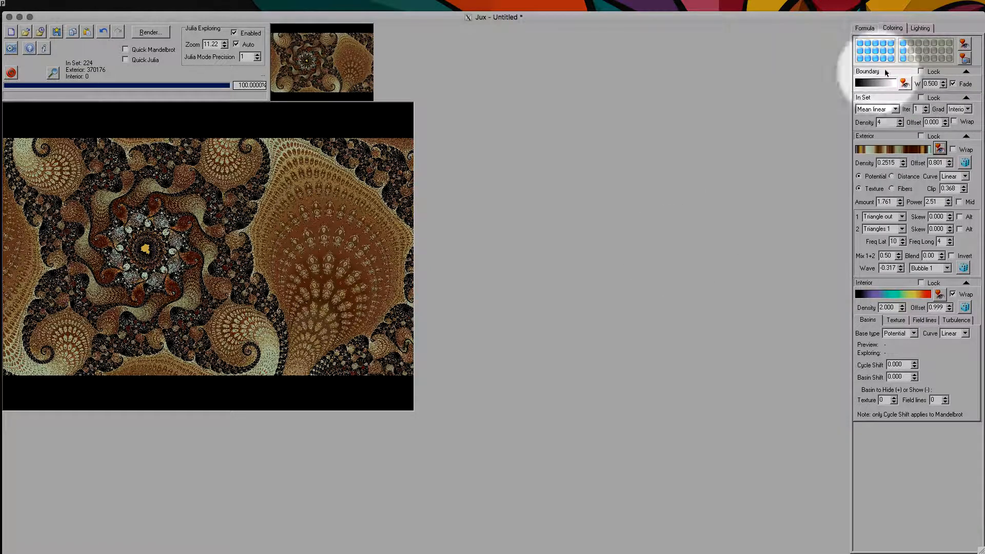
{"action": "left_click", "coordinate": [950, 43]}
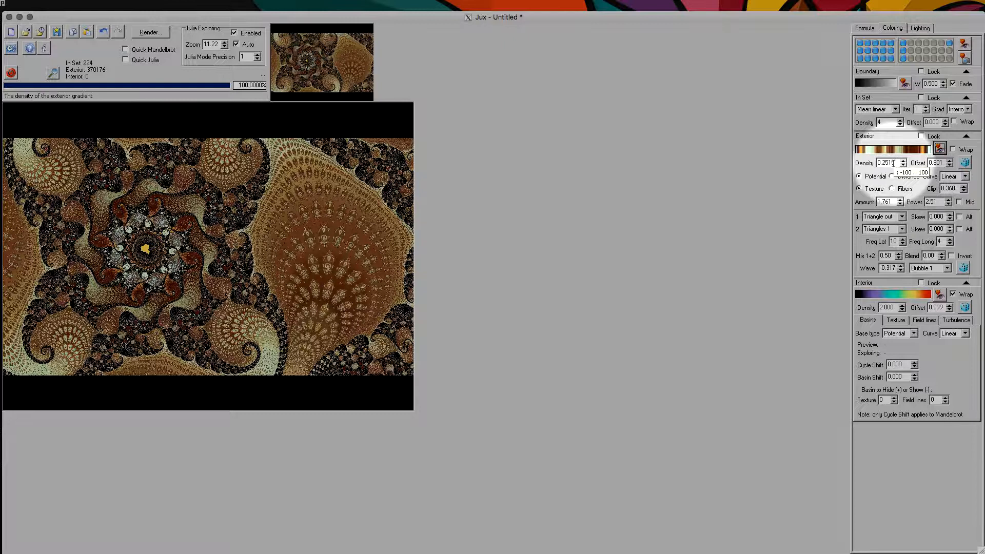
{"action": "left_click", "coordinate": [907, 150]}
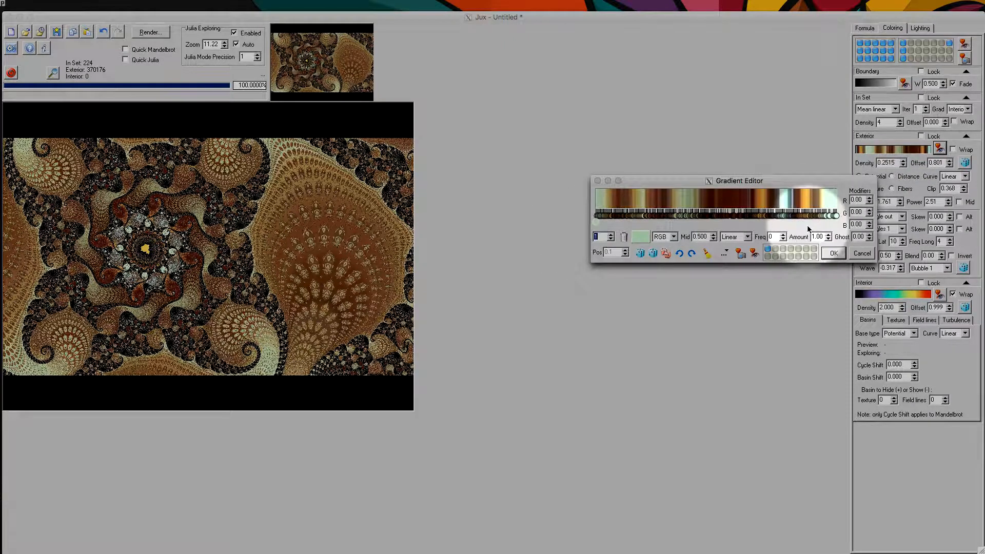
{"action": "left_click", "coordinate": [855, 253]}
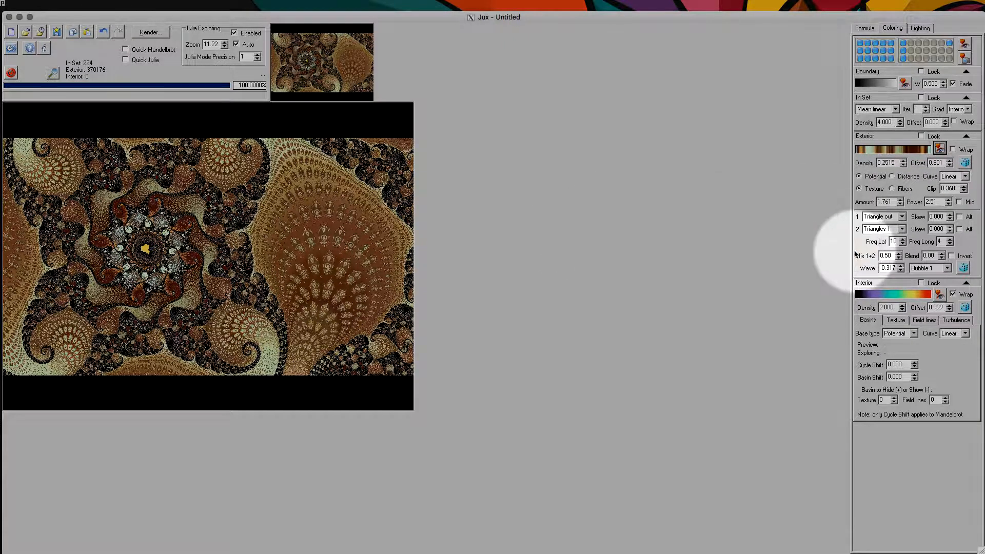
{"action": "left_click", "coordinate": [899, 149]}
{"action": "left_click", "coordinate": [721, 252]}
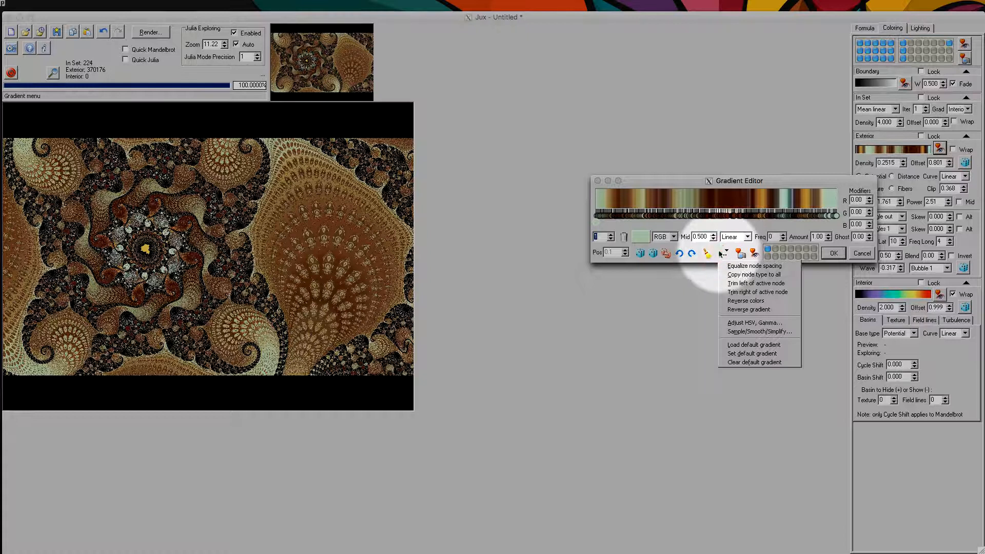
{"action": "left_click", "coordinate": [755, 323]}
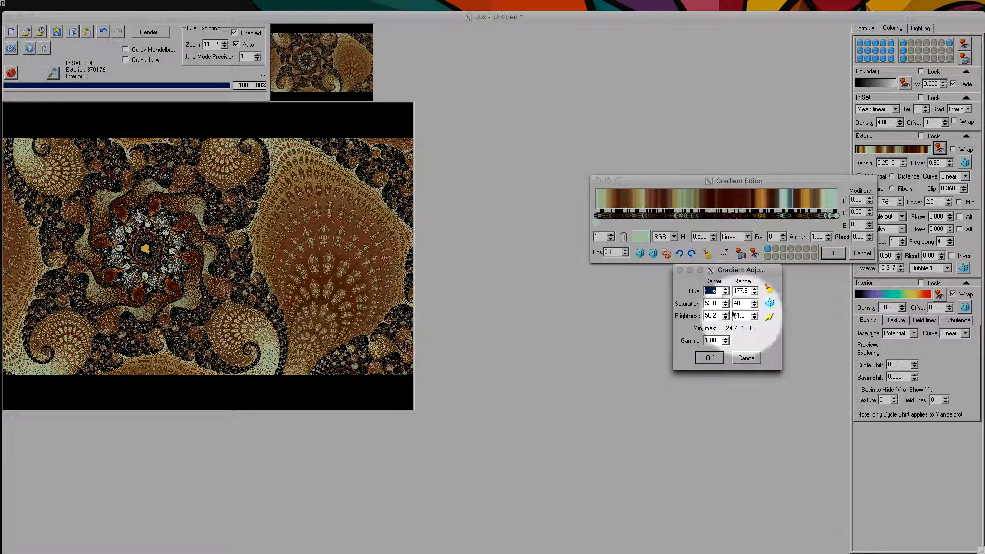
{"action": "left_click_drag", "start_coordinate": [712, 289], "coordinate": [714, 310]}
{"action": "left_click", "coordinate": [746, 358]}
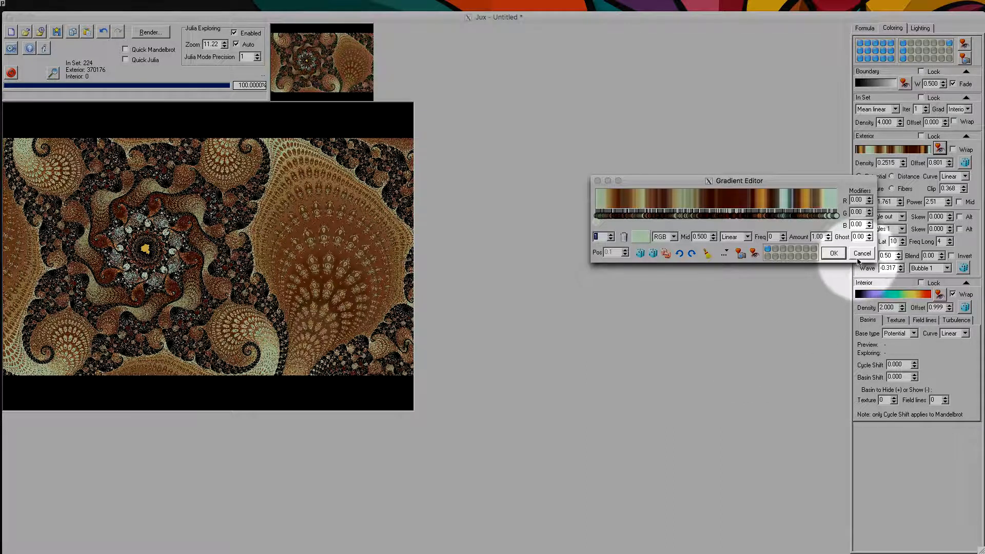
{"action": "left_click", "coordinate": [861, 254]}
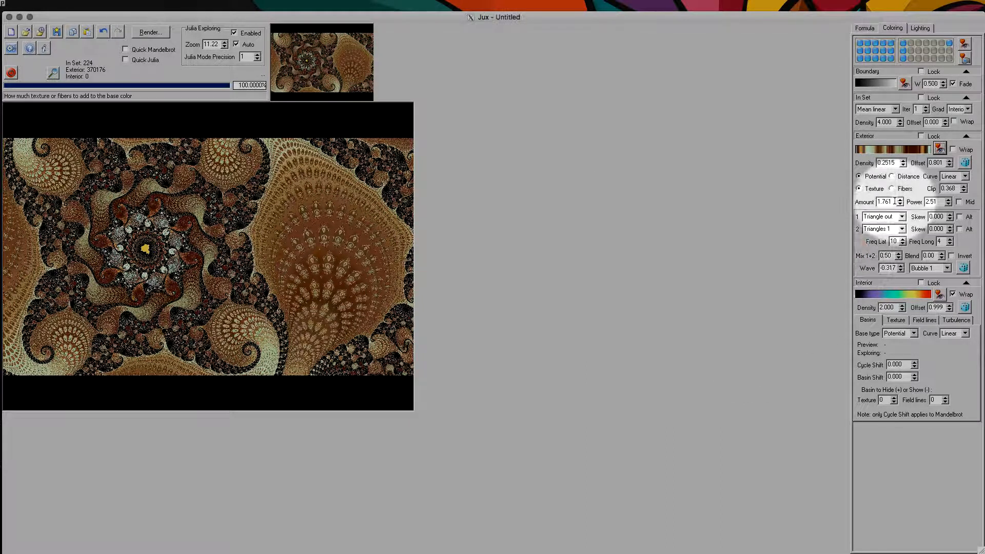
- Adjust the exterior density to 0.2360 and offset to 0.829, and store the colouring in the last middle-row memory spot
{"action": "left_click_drag", "start_coordinate": [887, 161], "coordinate": [890, 163]}
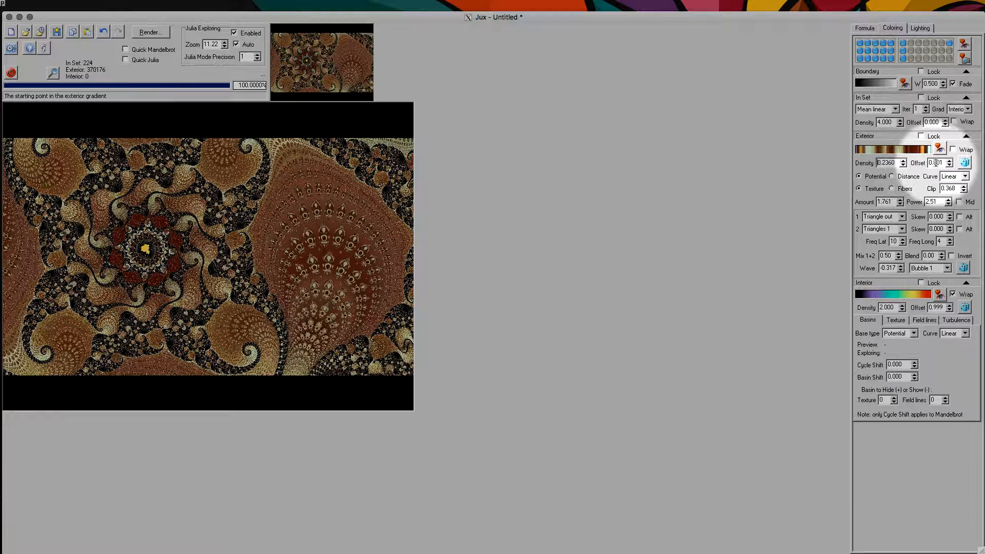
{"action": "left_click_drag", "start_coordinate": [936, 163], "coordinate": [915, 172]}
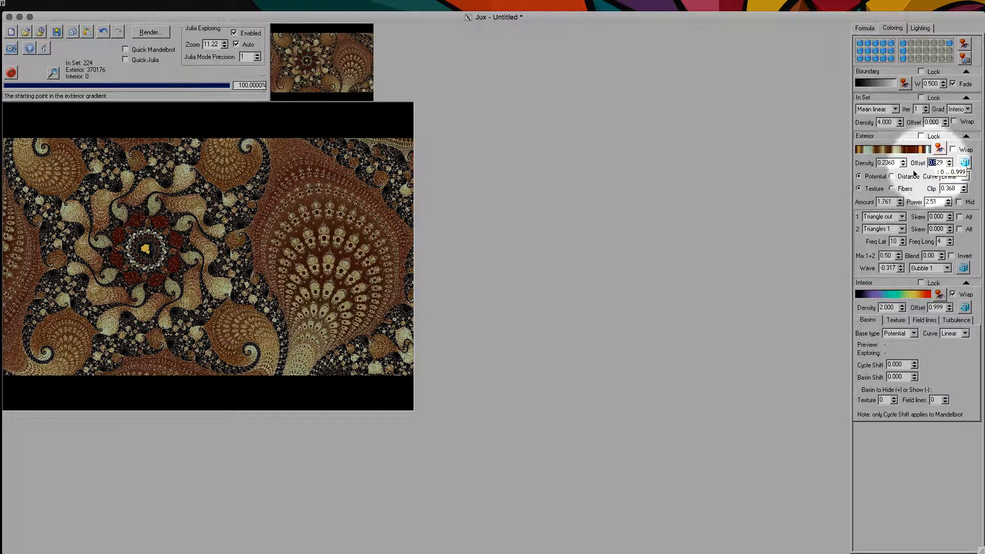
{"action": "left_click", "coordinate": [948, 50]}
- Recall the stored purple and orange colouring and adjust its exterior gradient to centre saturation 31.1 and brightness 49.1
{"action": "left_click", "coordinate": [905, 61]}
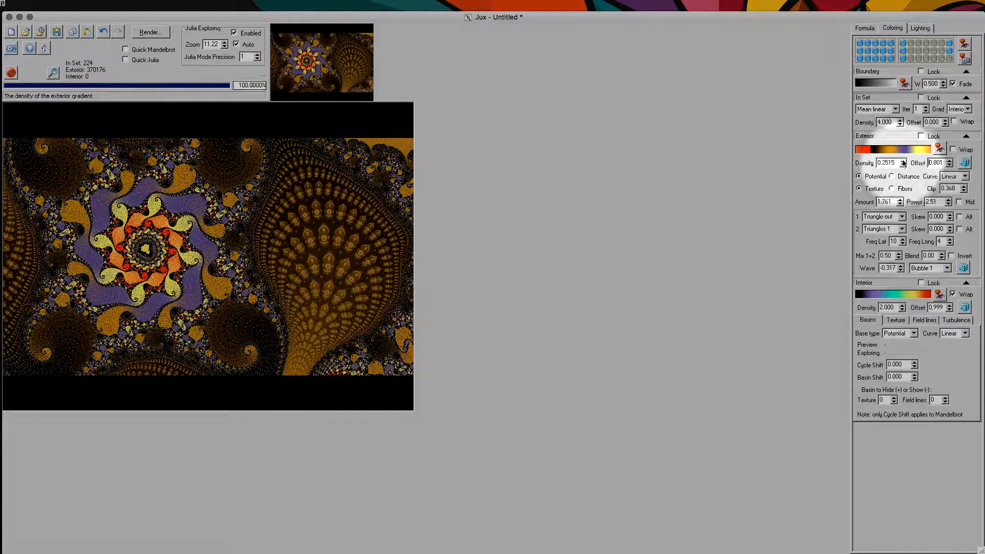
{"action": "left_click", "coordinate": [905, 150]}
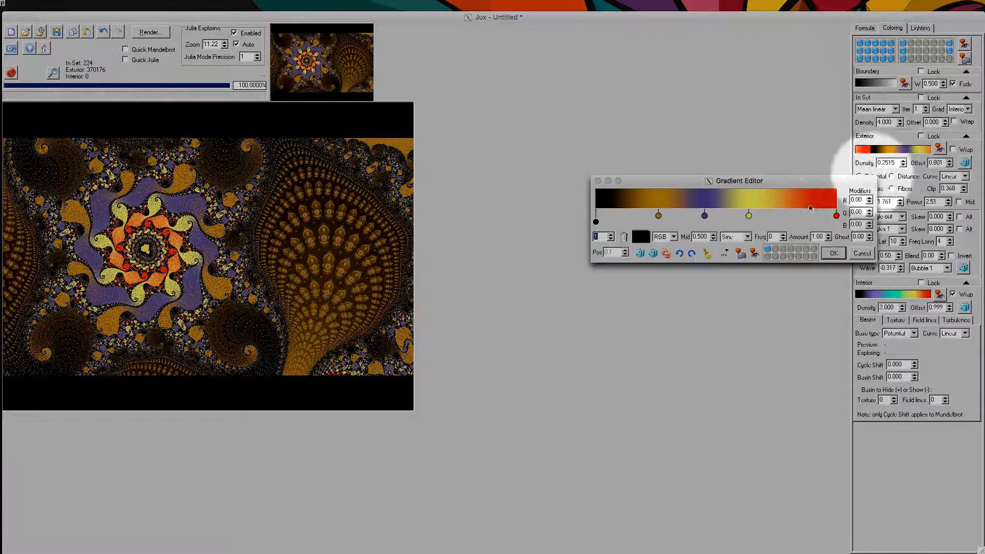
{"action": "left_click", "coordinate": [724, 253]}
{"action": "left_click", "coordinate": [757, 323]}
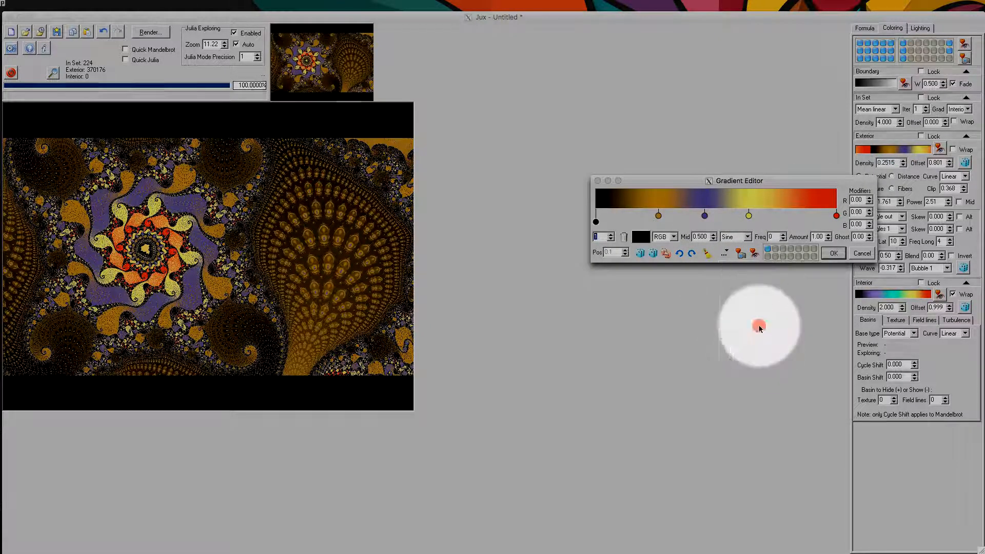
{"action": "left_click_drag", "start_coordinate": [716, 302], "coordinate": [719, 336]}
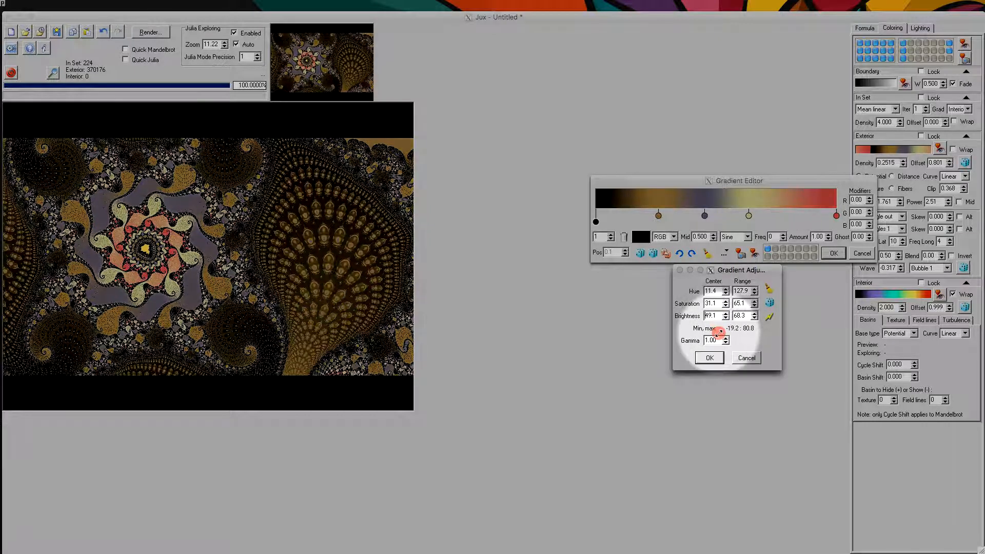
{"action": "left_click", "coordinate": [719, 359]}
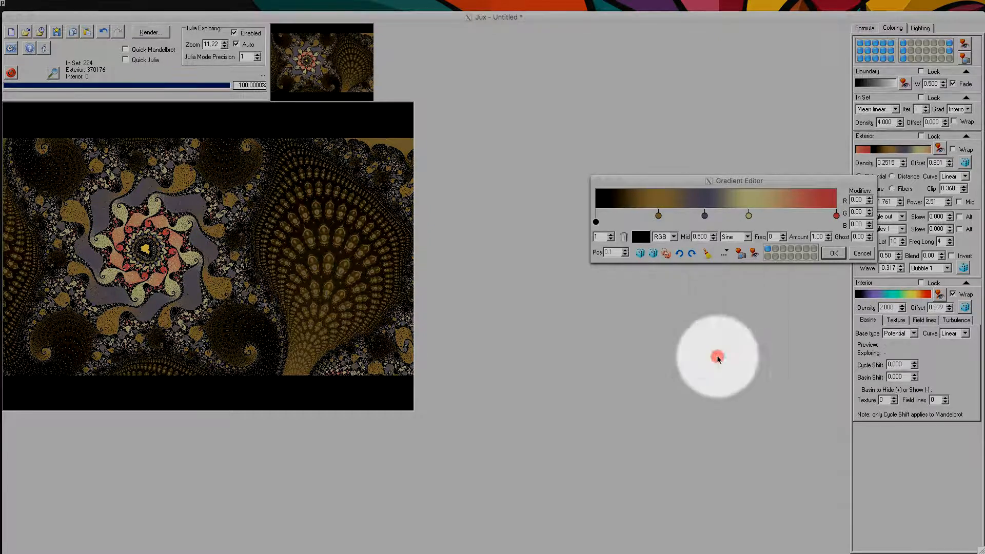
- Try a smoothing noise value on the exterior gradient, discard it, and accept the adjusted gradient
{"action": "left_click", "coordinate": [724, 254]}
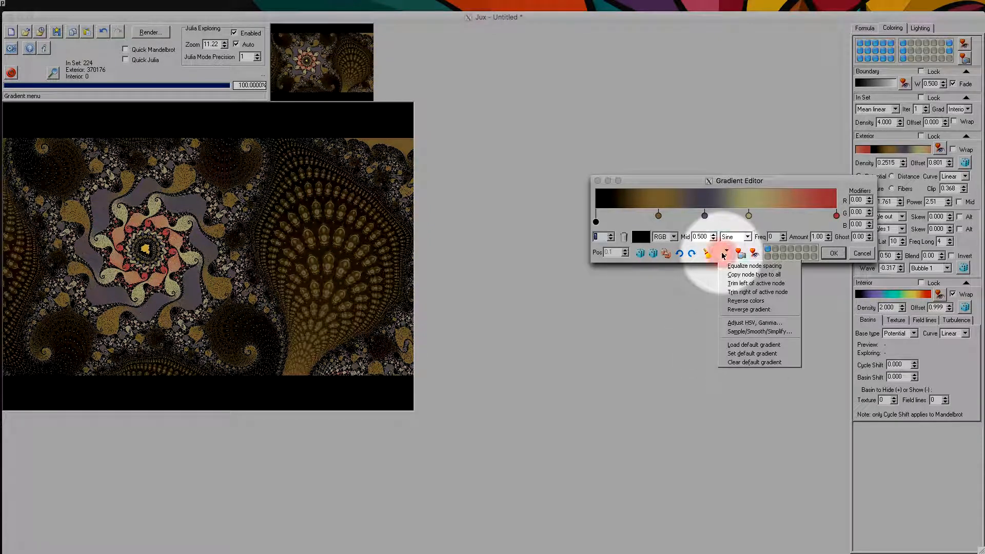
{"action": "left_click", "coordinate": [776, 331]}
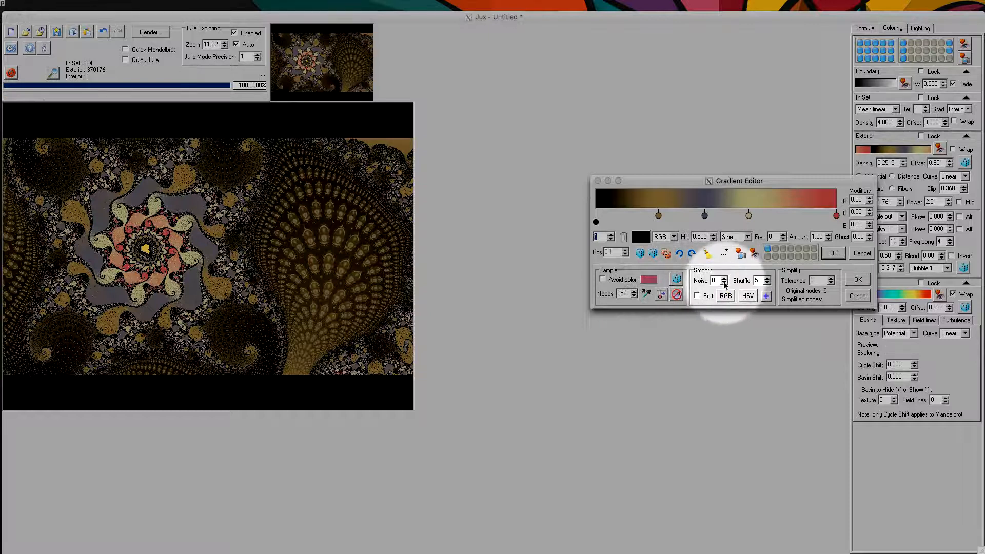
{"action": "left_click_drag", "start_coordinate": [723, 281], "coordinate": [716, 265]}
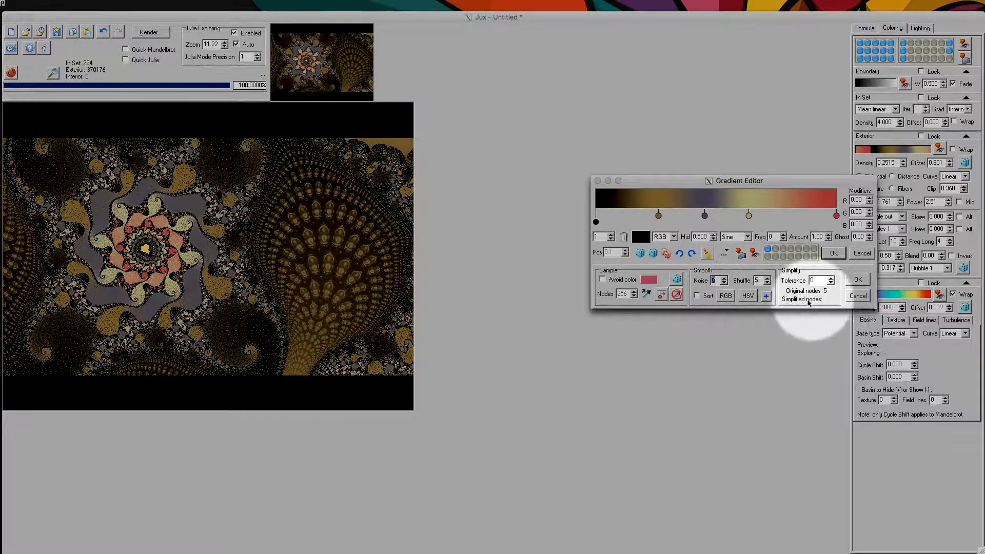
{"action": "left_click", "coordinate": [860, 297]}
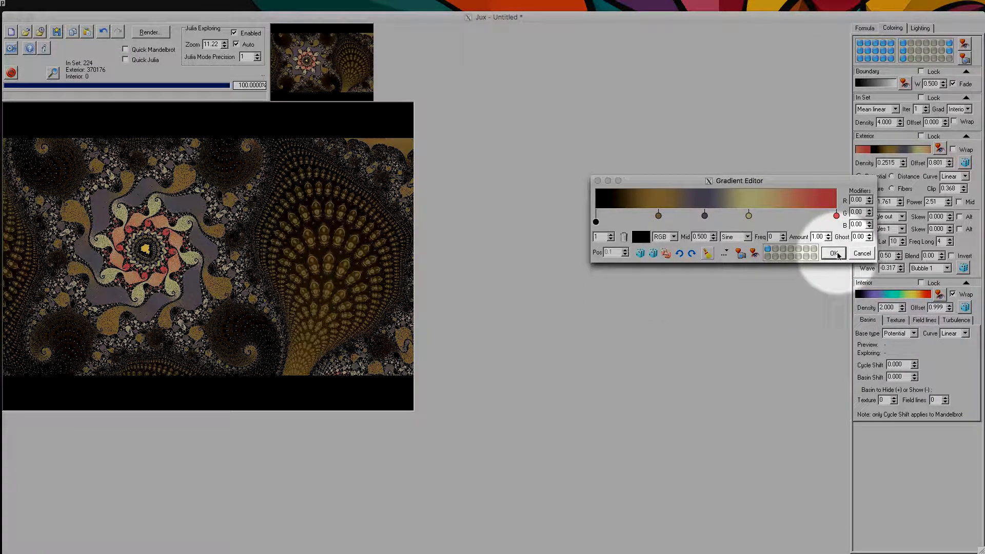
{"action": "left_click", "coordinate": [834, 254]}
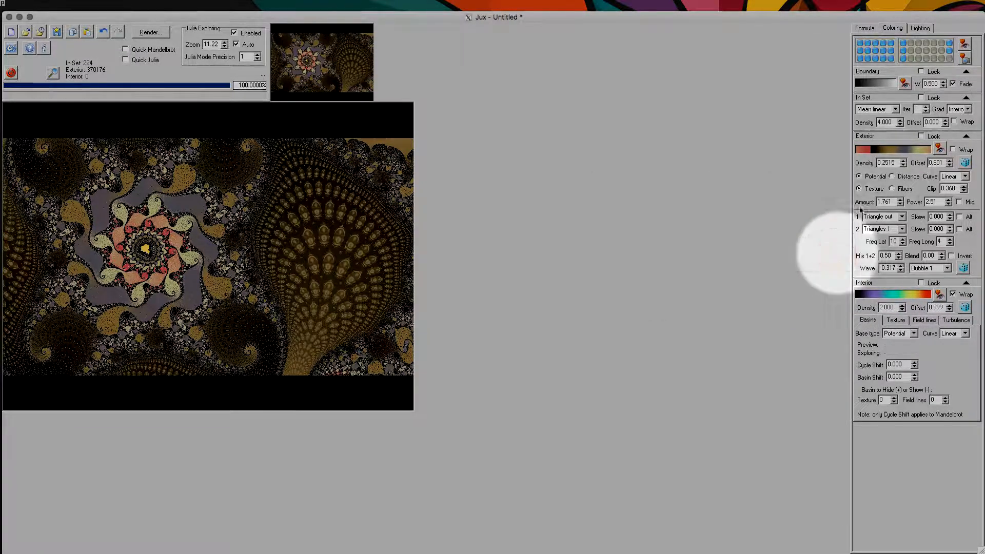
- Recall the stored butterfly colouring with exterior density 0.2360, enable lighting for it and store the lighting in the first memory spot
{"action": "left_click", "coordinate": [946, 48]}
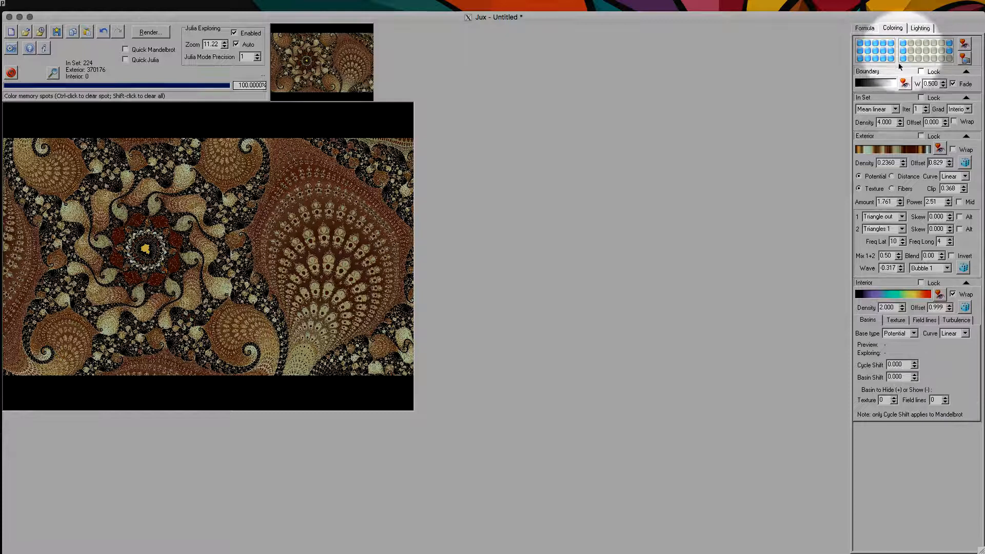
{"action": "left_click", "coordinate": [918, 29]}
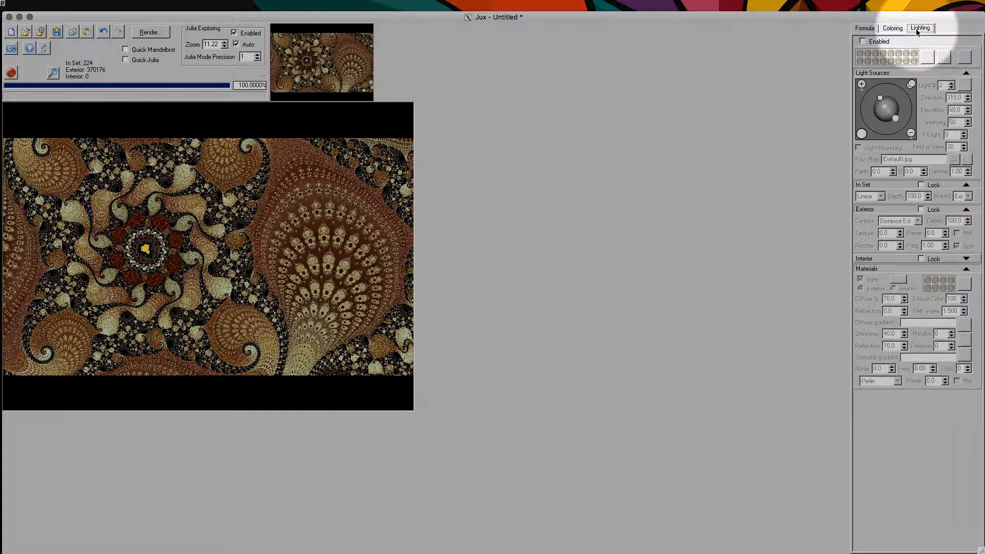
{"action": "left_click", "coordinate": [862, 41]}
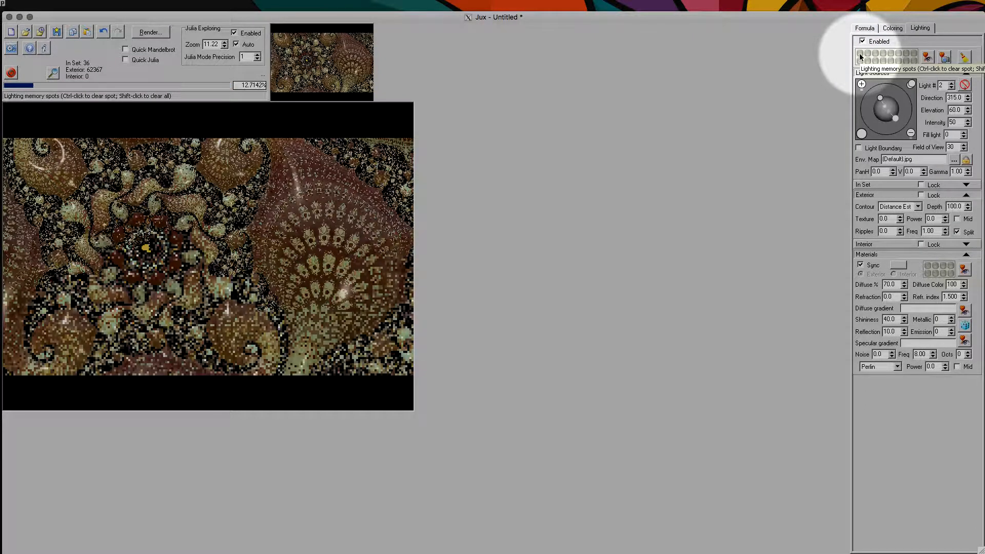
{"action": "left_click", "coordinate": [859, 53]}
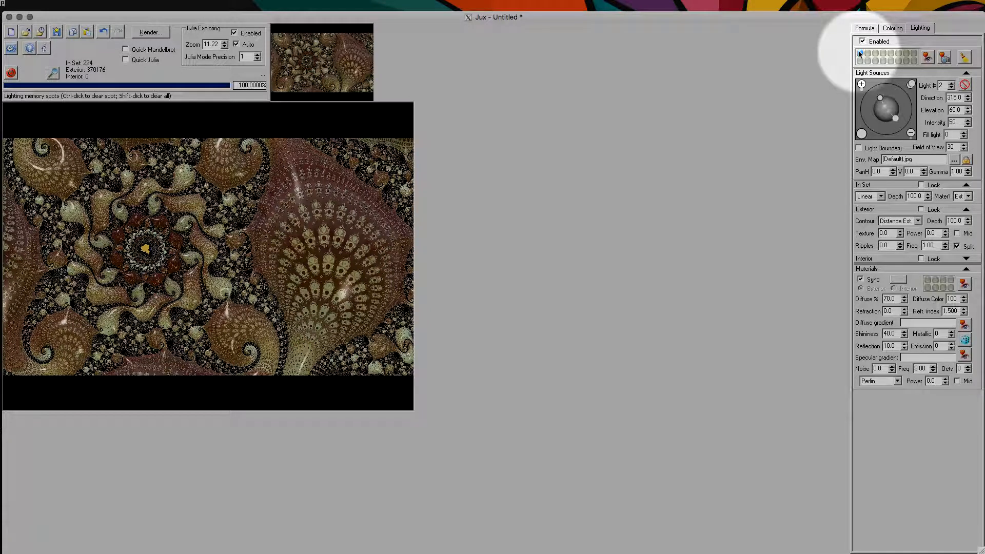
- Store the current lighting in the first memory spot and apply the Plastic medium lighting preset from the Basic category
{"action": "left_click", "coordinate": [861, 54]}
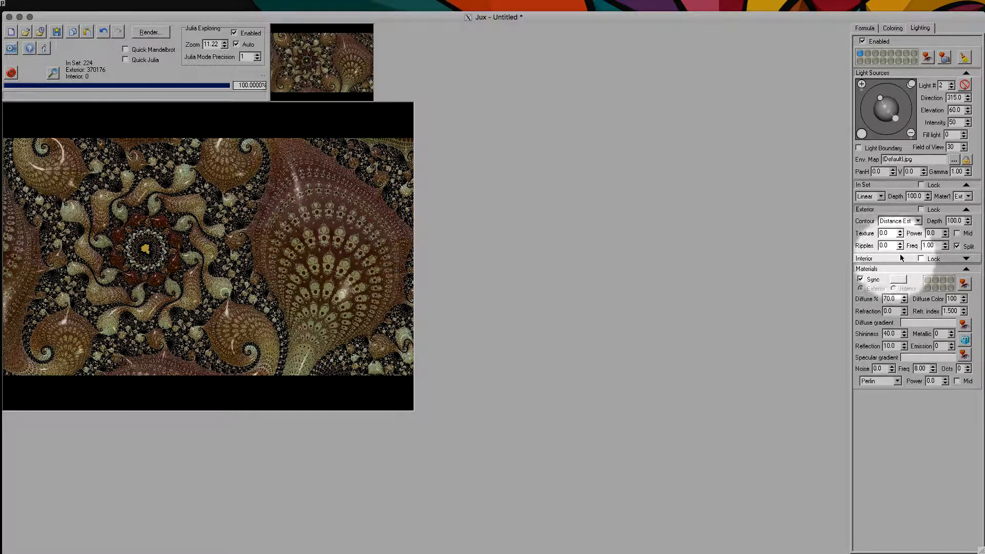
{"action": "left_click", "coordinate": [927, 58]}
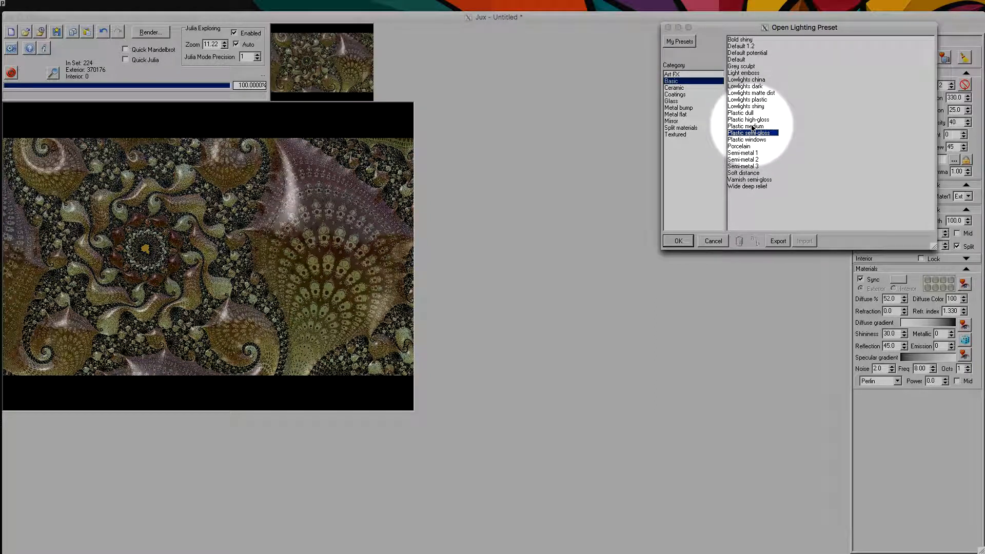
{"action": "left_click", "coordinate": [752, 126]}
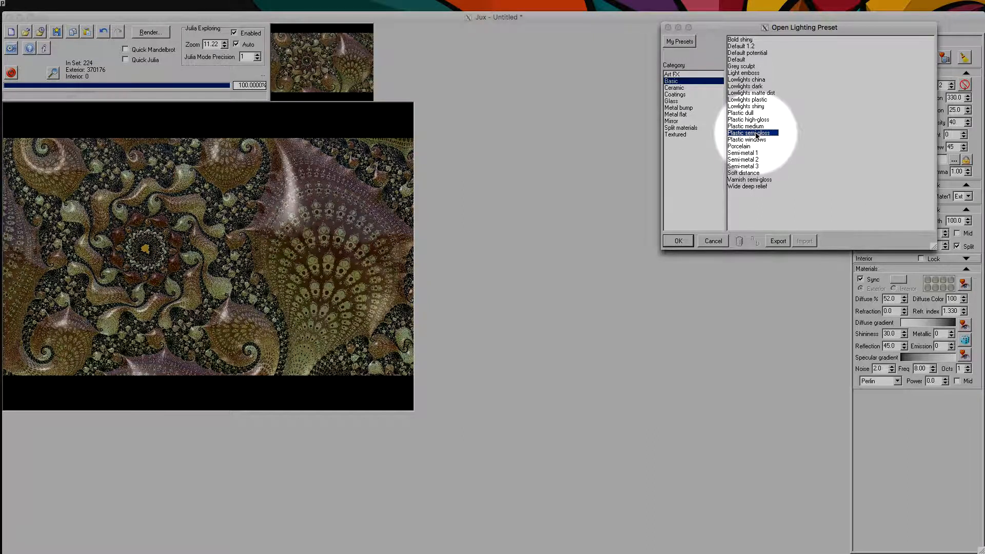
{"action": "left_click", "coordinate": [755, 139]}
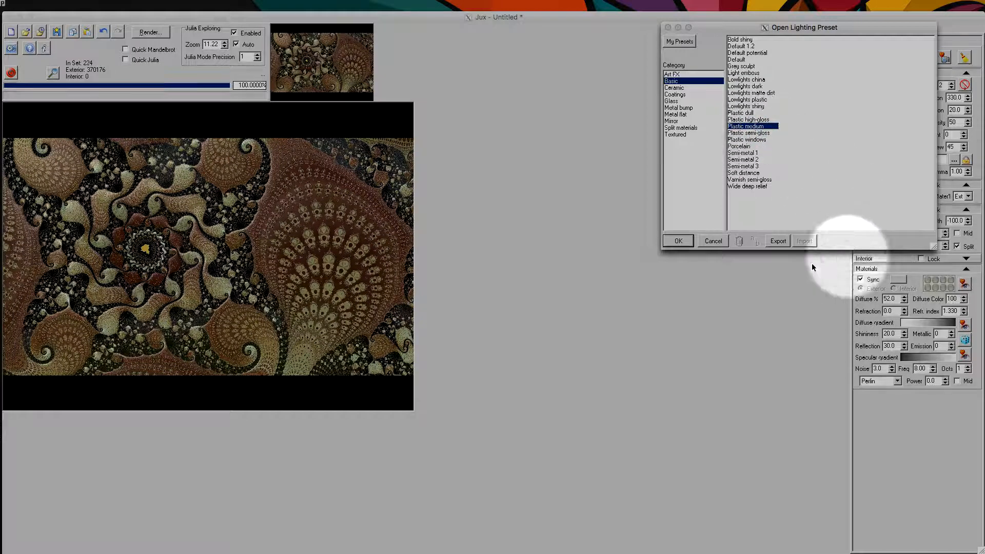
{"action": "left_click", "coordinate": [680, 241]}
- Store the Plastic medium lighting in the second memory spot and compare it with the first stored lighting
{"action": "left_click", "coordinate": [860, 54]}
{"action": "left_click", "coordinate": [868, 54]}
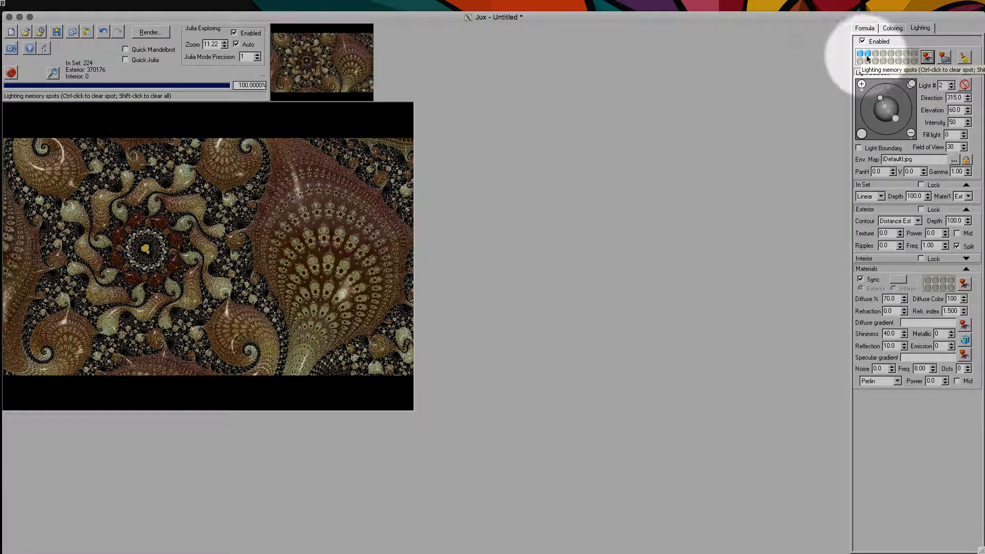
{"action": "left_click", "coordinate": [860, 54]}
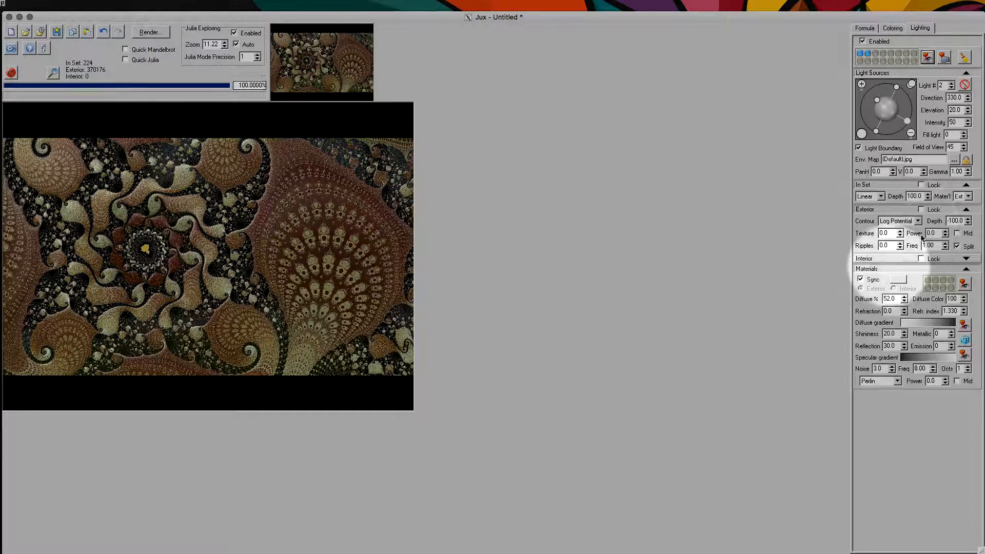
- Toggle Light Boundary off and on to compare its effect on the fractal
{"action": "left_click", "coordinate": [858, 148]}
{"action": "left_click", "coordinate": [858, 149]}
{"action": "left_click", "coordinate": [859, 148]}
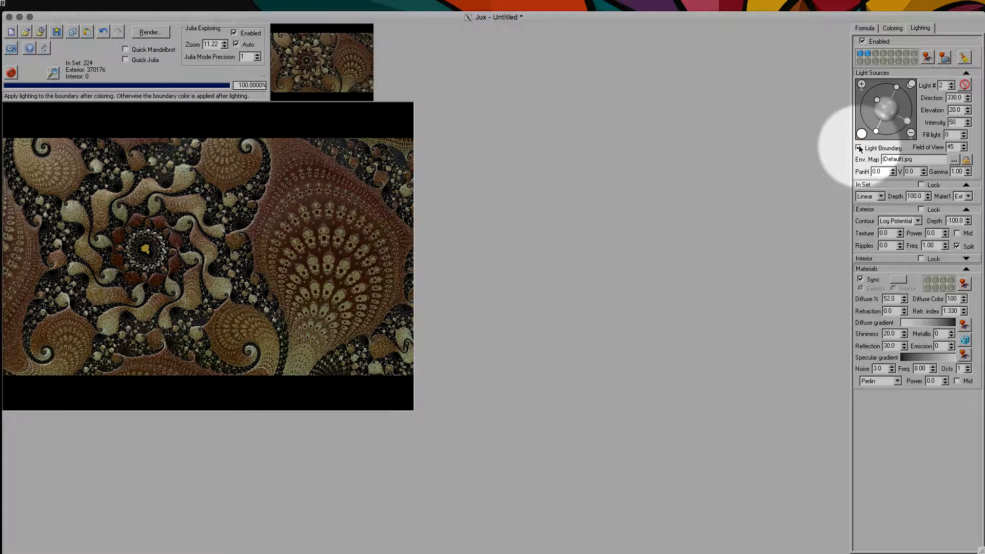
- Preview several environment maps, including African Sunset, Arctic and Bubbling Plasma1, and apply Archedwindows.jpg
{"action": "left_click", "coordinate": [953, 160]}
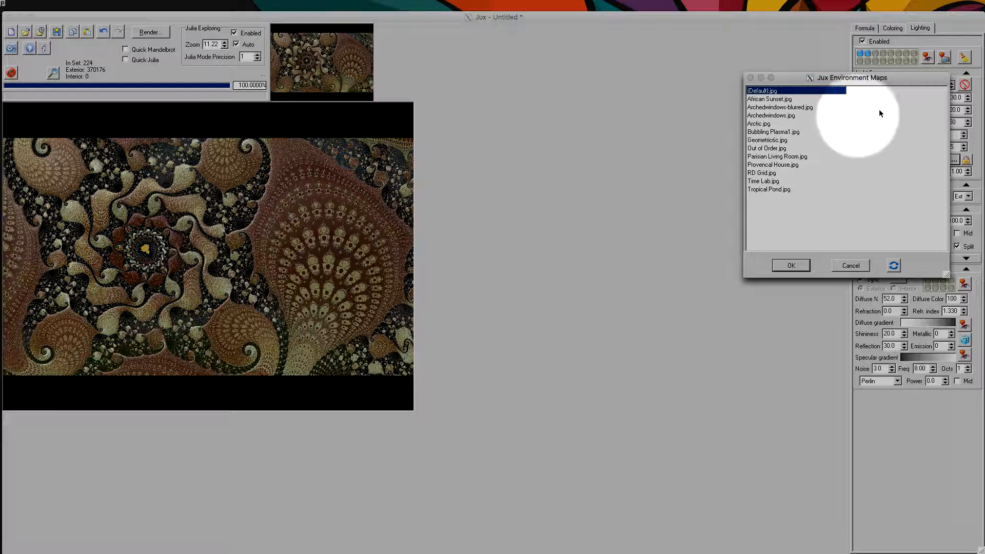
{"action": "left_click", "coordinate": [779, 116]}
{"action": "left_click", "coordinate": [776, 99]}
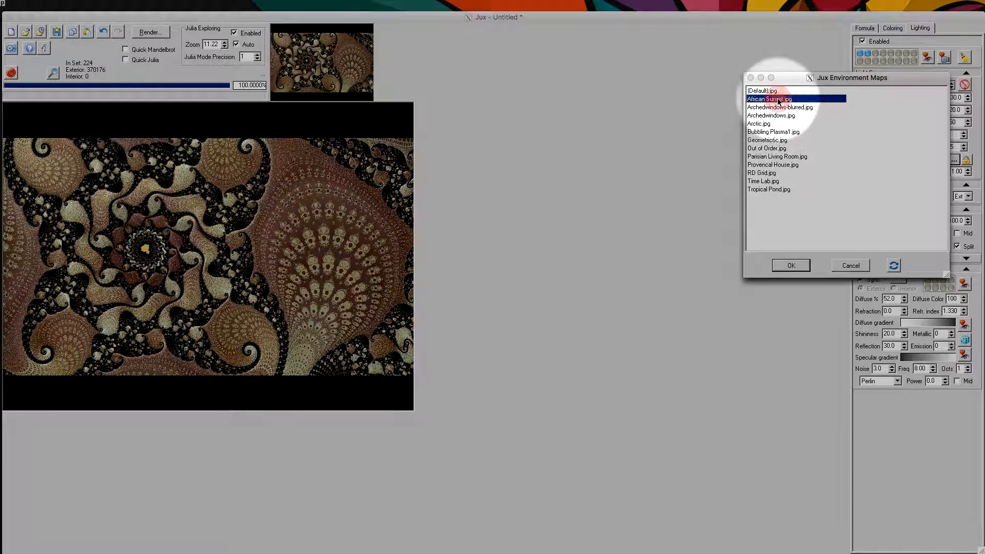
{"action": "left_click", "coordinate": [780, 116]}
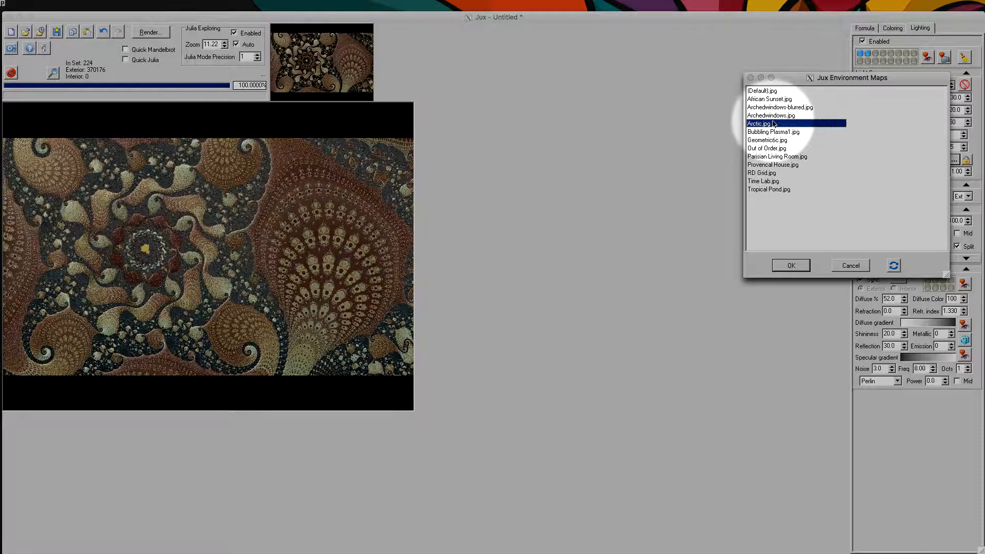
{"action": "left_click", "coordinate": [771, 132]}
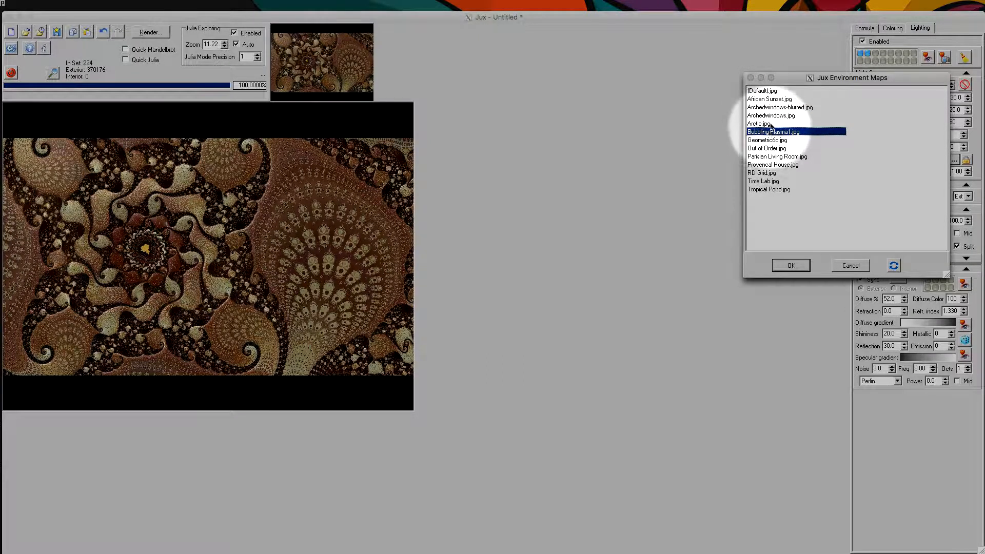
{"action": "left_click", "coordinate": [775, 115]}
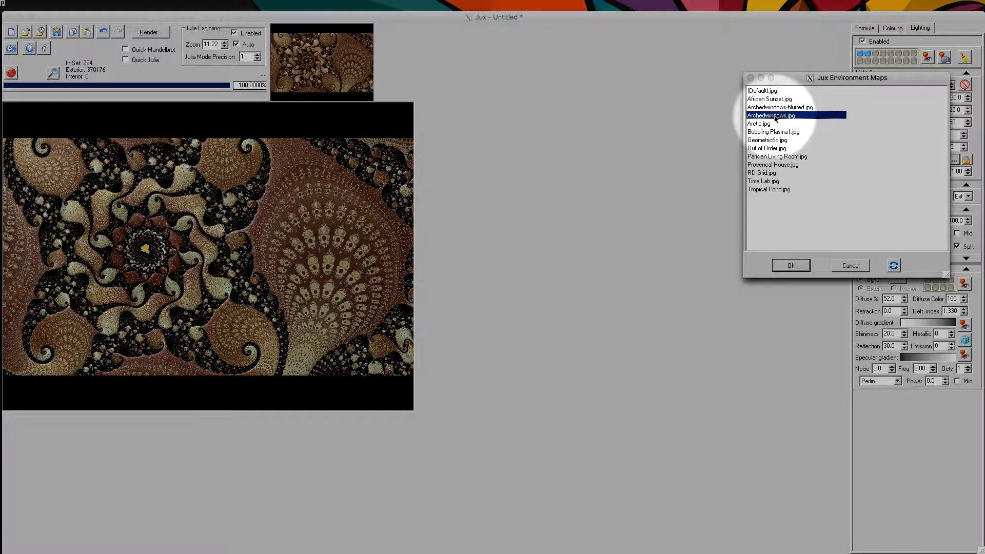
{"action": "left_click", "coordinate": [789, 265]}
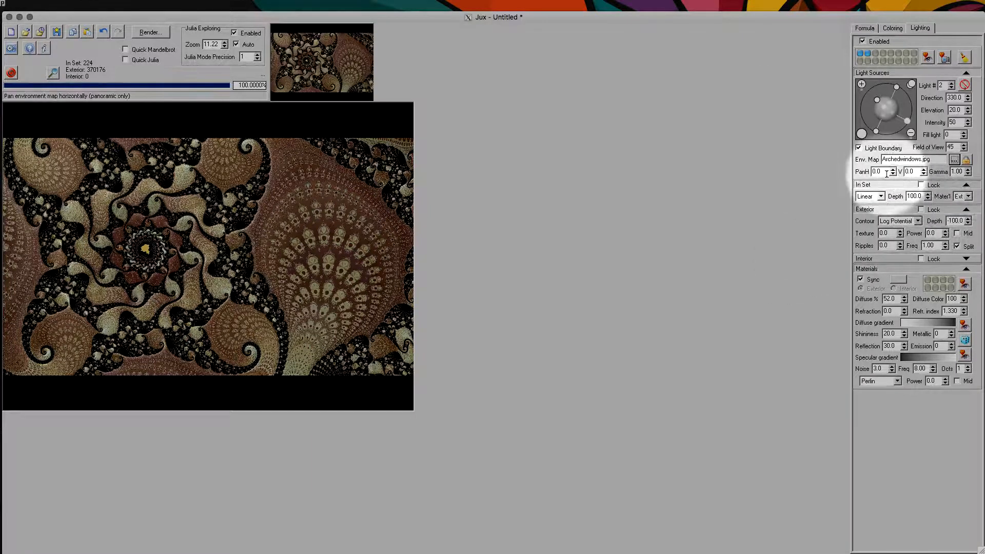
- Pan the environment map to 9.9 horizontally and 4.1 vertically, and store the lighting in the third memory spot
{"action": "mouse_move", "coordinate": [884, 173]}
{"action": "left_mouse_down"}
{"action": "mouse_move", "coordinate": [886, 147]}
{"action": "mouse_move", "coordinate": [882, 185]}
{"action": "mouse_move", "coordinate": [884, 145]}
{"action": "mouse_move", "coordinate": [881, 170]}
{"action": "mouse_move", "coordinate": [911, 168]}
{"action": "mouse_move", "coordinate": [908, 105]}
{"action": "mouse_move", "coordinate": [893, 168]}
{"action": "left_mouse_up"}
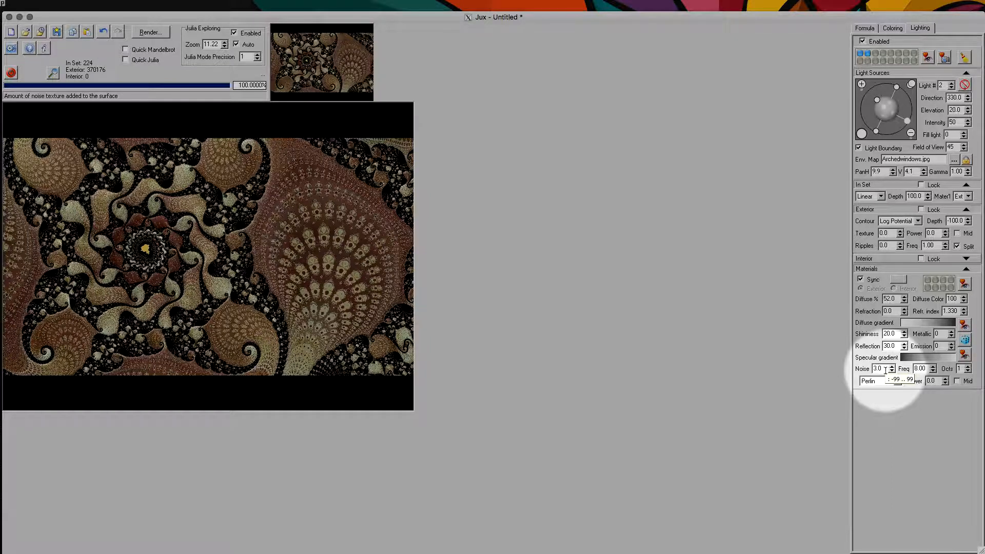
{"action": "left_click", "coordinate": [876, 56]}
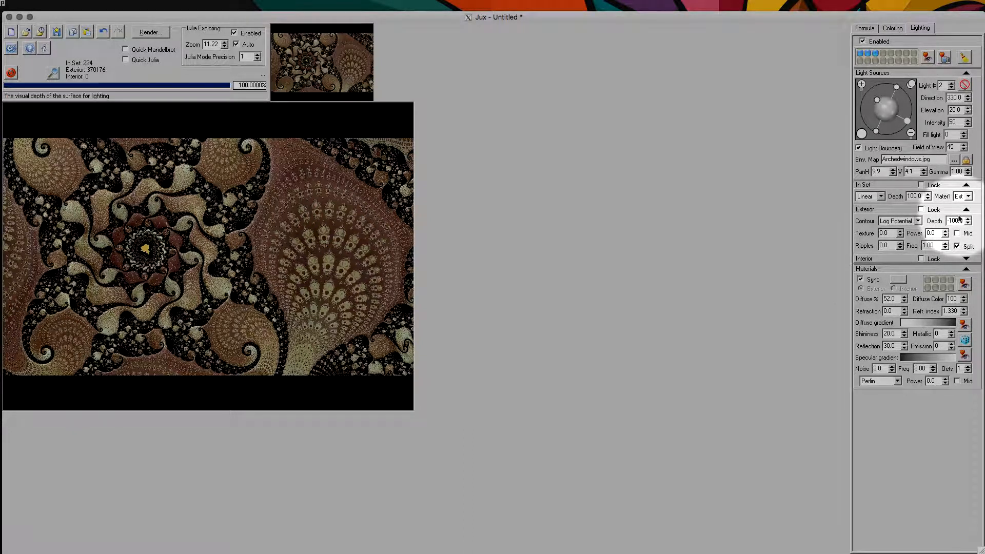
- Try different exterior lighting depths and set the depth to -113.3
{"action": "mouse_move", "coordinate": [958, 220]}
{"action": "left_mouse_down"}
{"action": "mouse_move", "coordinate": [956, 268]}
{"action": "mouse_move", "coordinate": [955, 221]}
{"action": "left_mouse_up"}
{"action": "mouse_move", "coordinate": [955, 256]}
{"action": "left_mouse_down"}
{"action": "mouse_move", "coordinate": [959, 210]}
{"action": "mouse_move", "coordinate": [960, 246]}
{"action": "mouse_move", "coordinate": [960, 237]}
{"action": "left_mouse_up"}
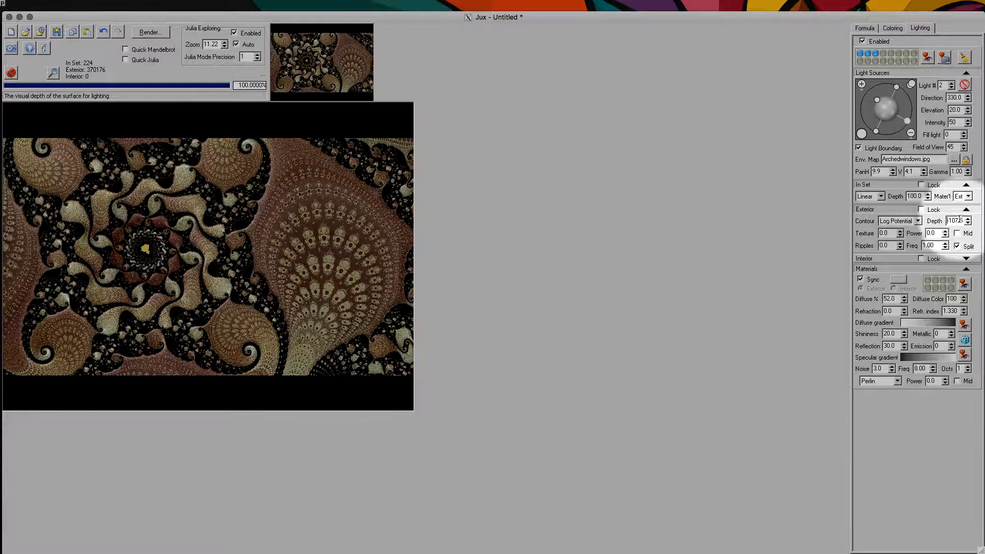
{"action": "left_click_drag", "start_coordinate": [955, 200], "coordinate": [950, 221]}
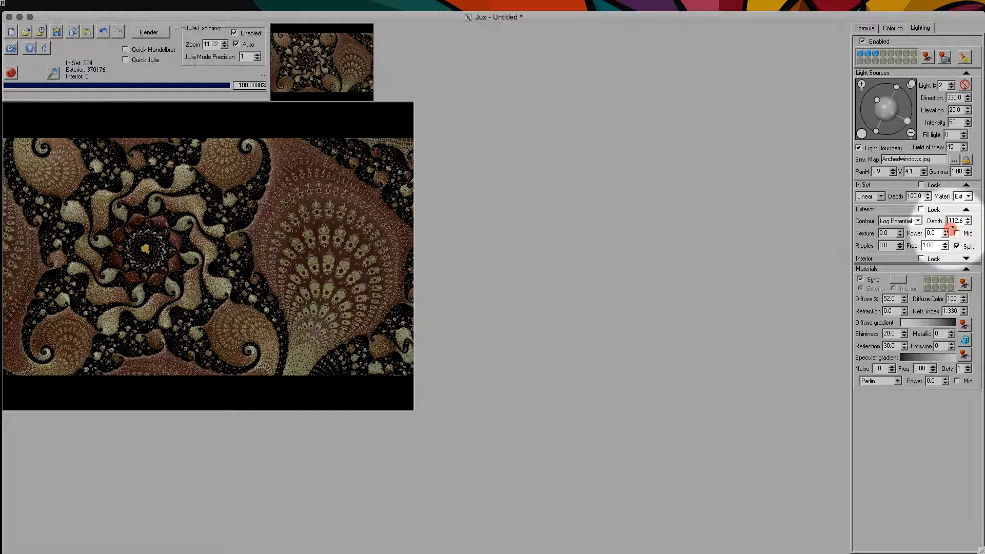
{"action": "left_click_drag", "start_coordinate": [954, 205], "coordinate": [955, 204]}
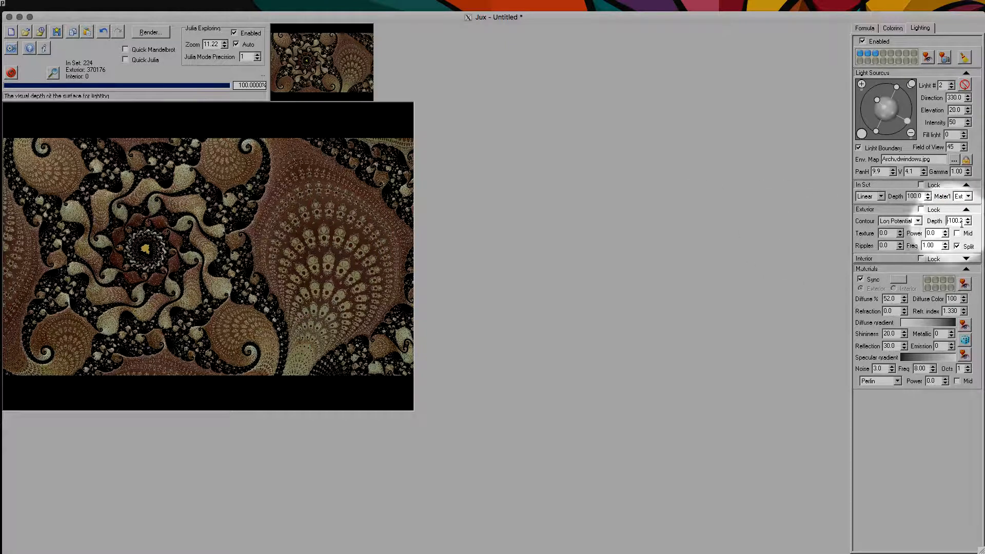
{"action": "left_click_drag", "start_coordinate": [957, 226], "coordinate": [957, 228]}
{"action": "left_click", "coordinate": [956, 246]}
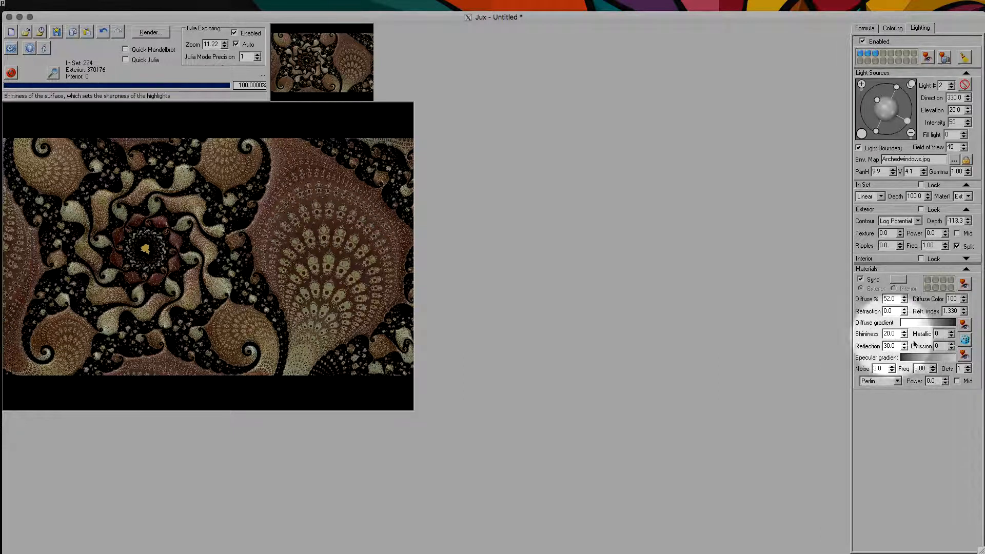
- Set the material emission to 25 and the exterior depth to -114.4, and store the lighting in the fourth memory spot
{"action": "left_click_drag", "start_coordinate": [943, 346], "coordinate": [945, 320]}
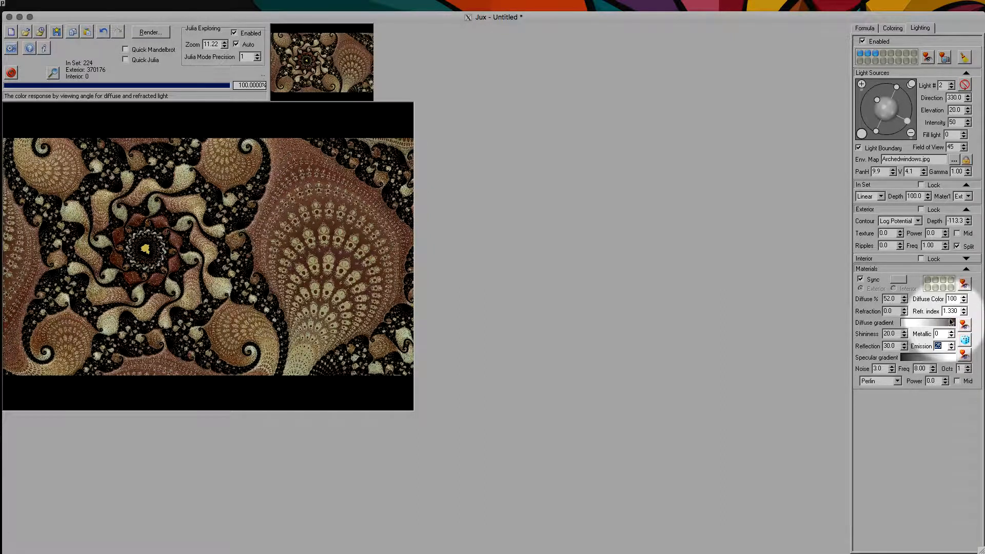
{"action": "mouse_move", "coordinate": [957, 220]}
{"action": "left_mouse_down"}
{"action": "mouse_move", "coordinate": [953, 170]}
{"action": "mouse_move", "coordinate": [956, 221]}
{"action": "left_mouse_up"}
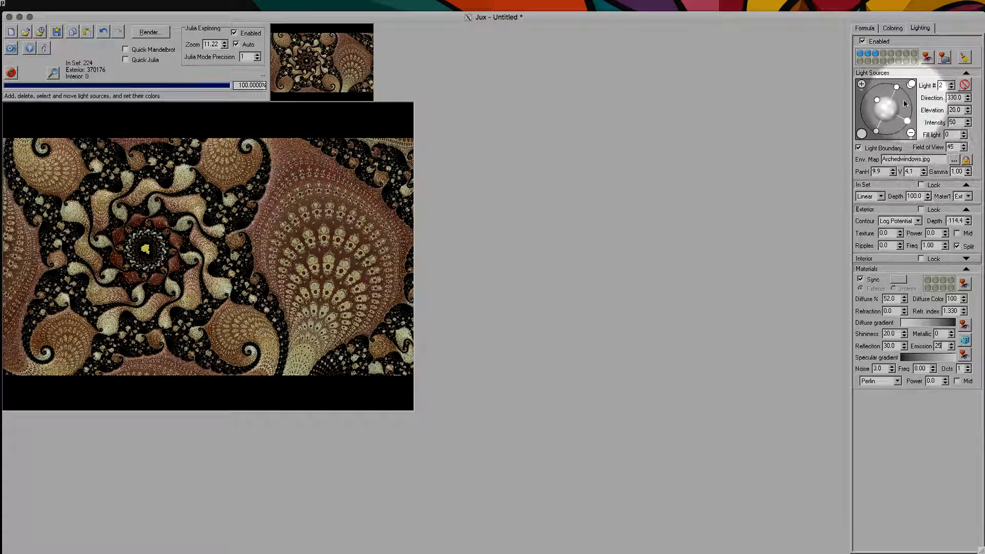
{"action": "left_click", "coordinate": [883, 54]}
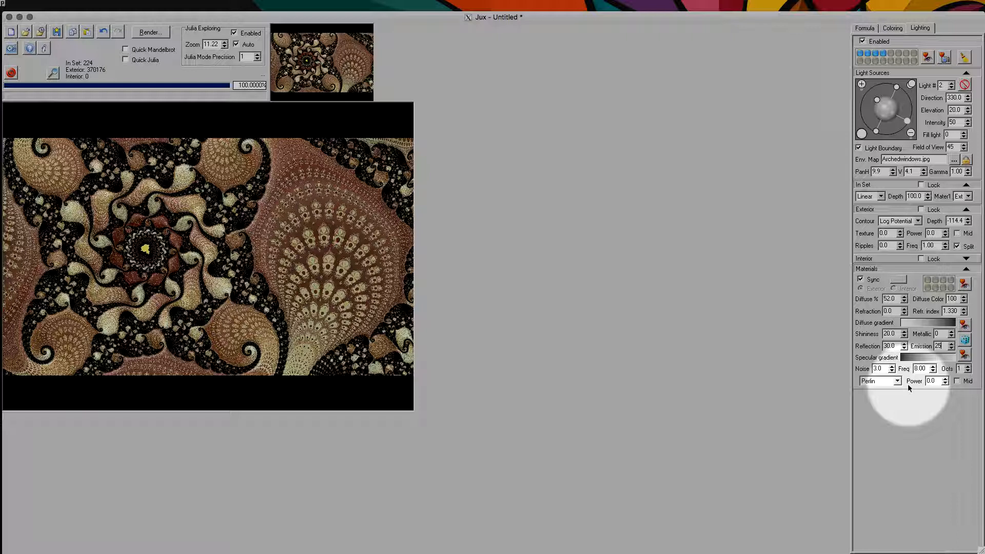
- Set the exterior lighting texture to 3.6, power to -12.5, depth to -93.9 and ripples to -15.2, with material emission at 36
{"action": "left_click_drag", "start_coordinate": [886, 233], "coordinate": [922, 259]}
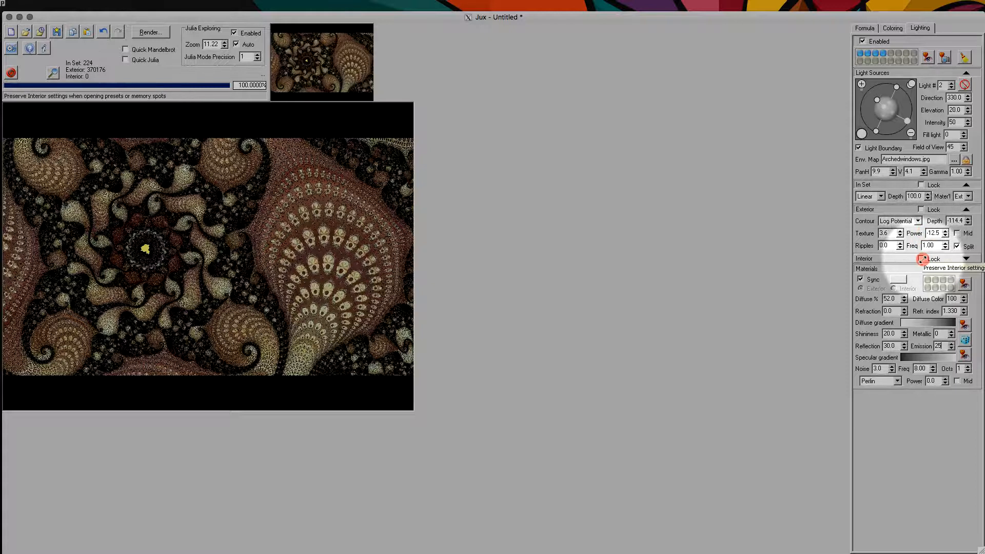
{"action": "left_click_drag", "start_coordinate": [953, 221], "coordinate": [954, 181]}
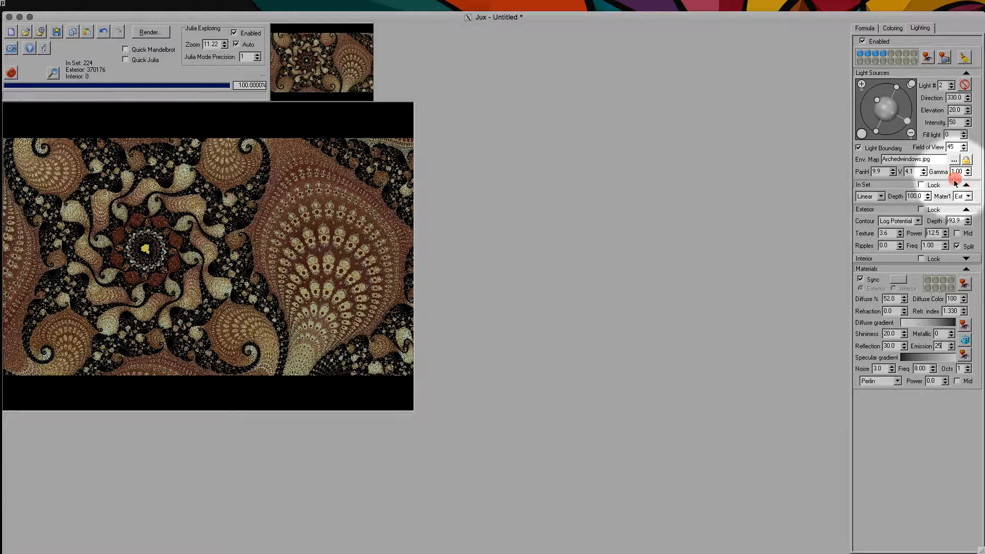
{"action": "left_click_drag", "start_coordinate": [890, 246], "coordinate": [897, 282]}
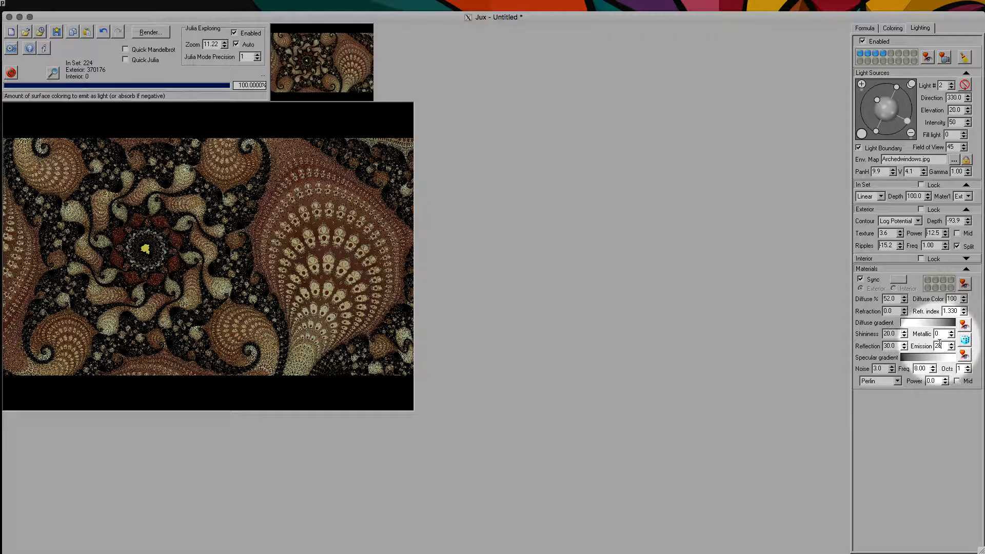
{"action": "left_click_drag", "start_coordinate": [939, 344], "coordinate": [939, 332]}
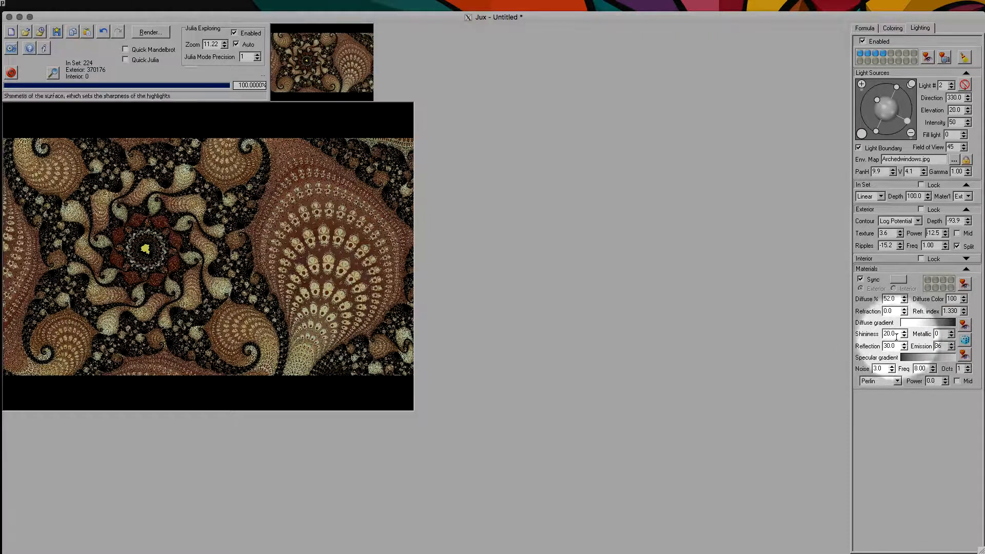
- Try various low, high and negative shininess values for the material and set the shininess to 40.0
{"action": "left_click_drag", "start_coordinate": [897, 320], "coordinate": [897, 355]}
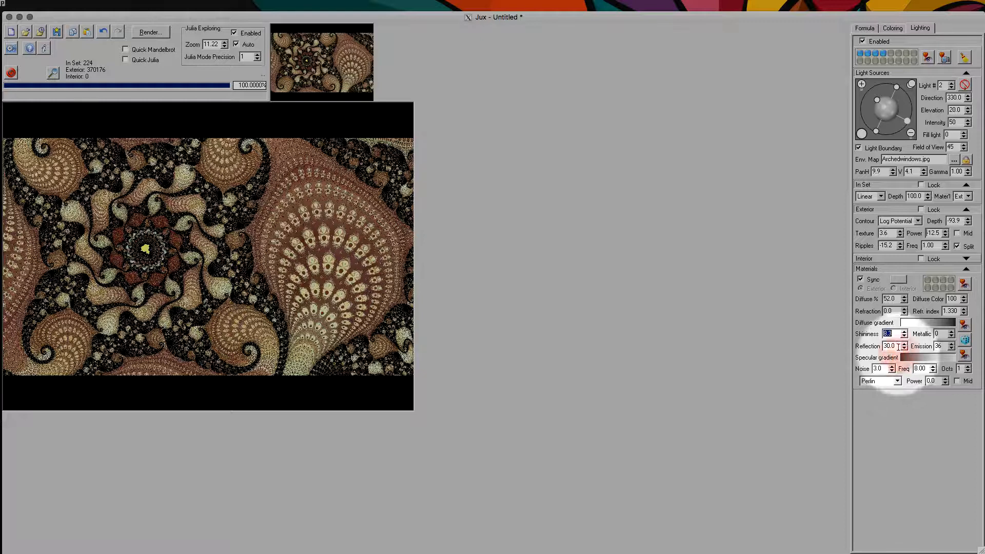
{"action": "type", "text": "40"}
{"action": "key", "text": "space"}
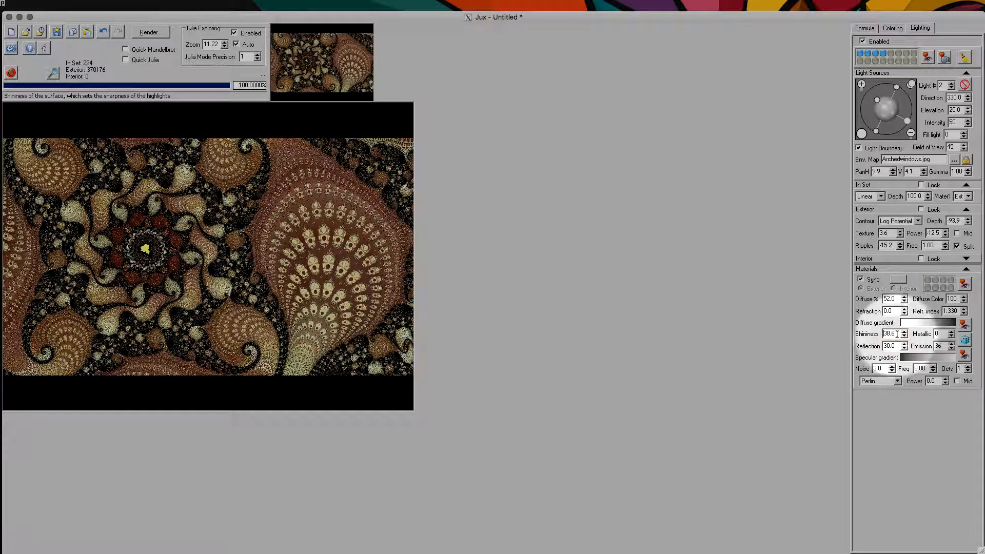
{"action": "type", "text": "39.6"}
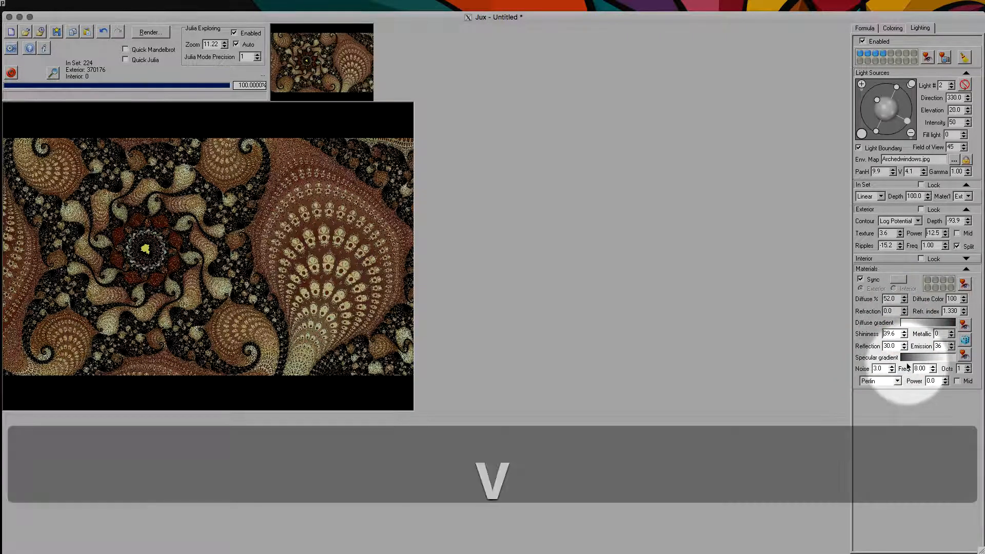
{"action": "key", "text": "v"}
{"action": "key", "text": "v"}
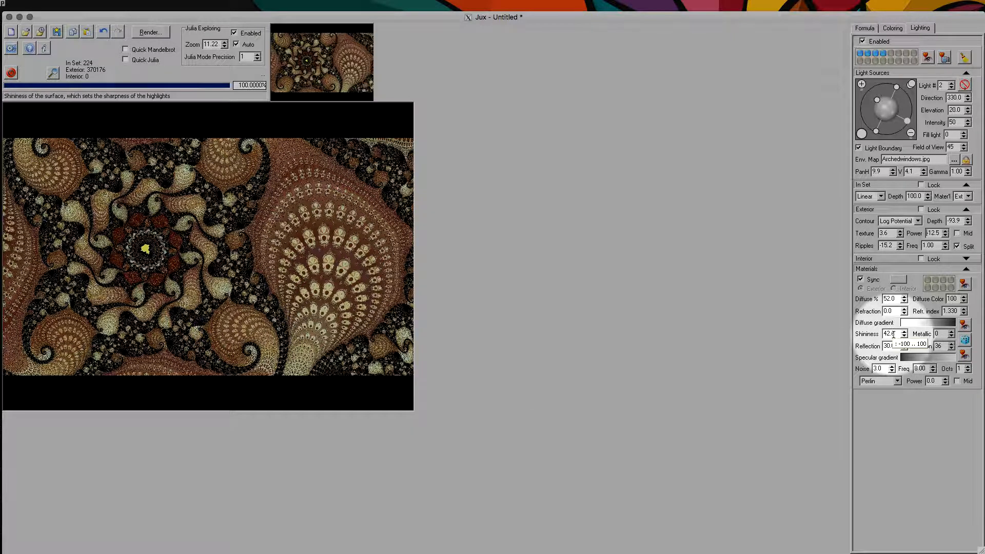
{"action": "key", "text": "c"}
{"action": "key", "text": "c"}
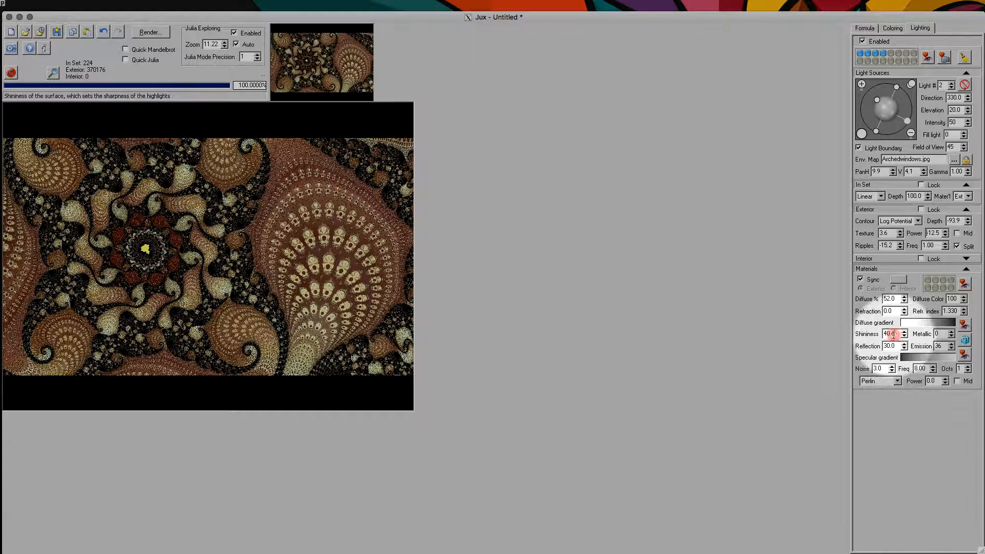
{"action": "key", "text": "n"}
{"action": "key", "text": "n"}
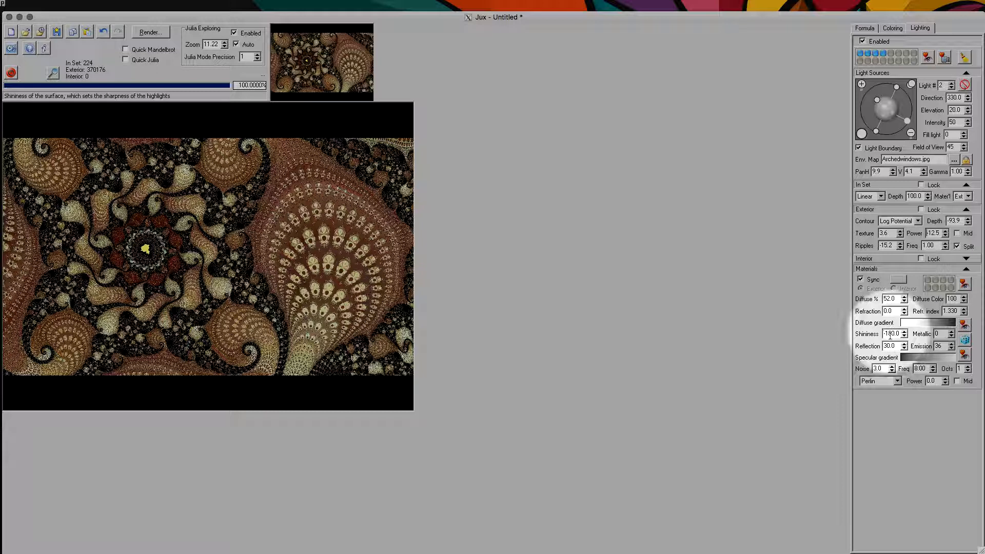
{"action": "key", "text": "space"}
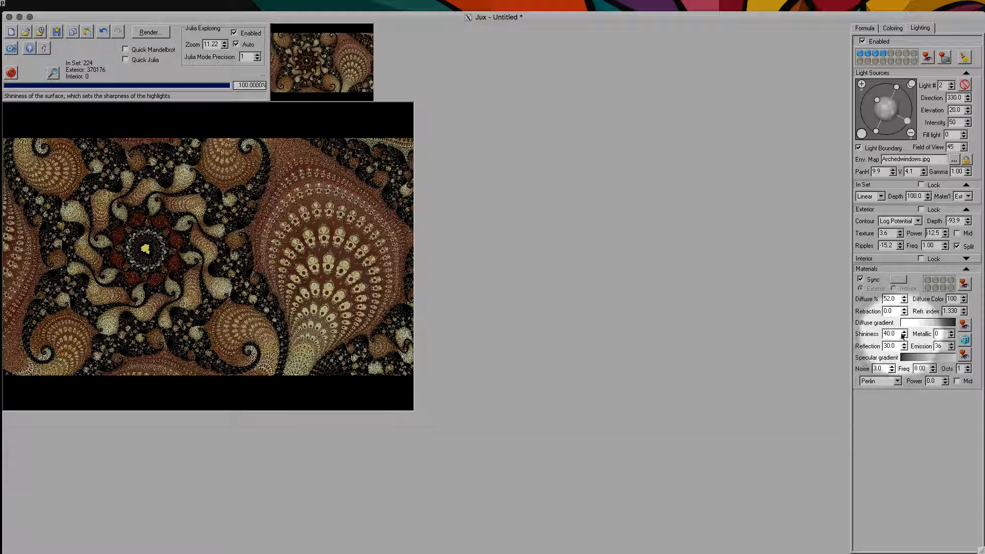
{"action": "left_click_drag", "start_coordinate": [895, 334], "coordinate": [897, 319]}
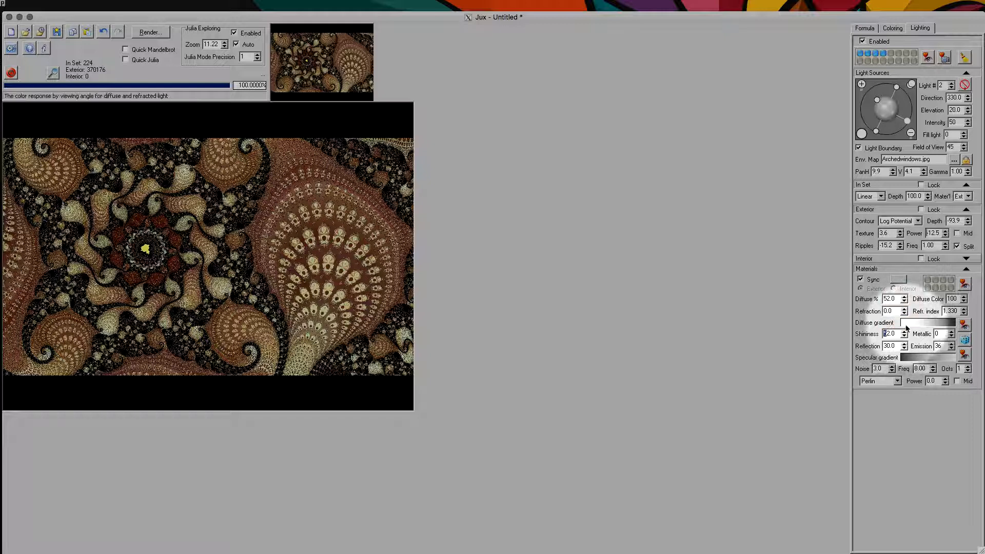
{"action": "key", "text": "space"}
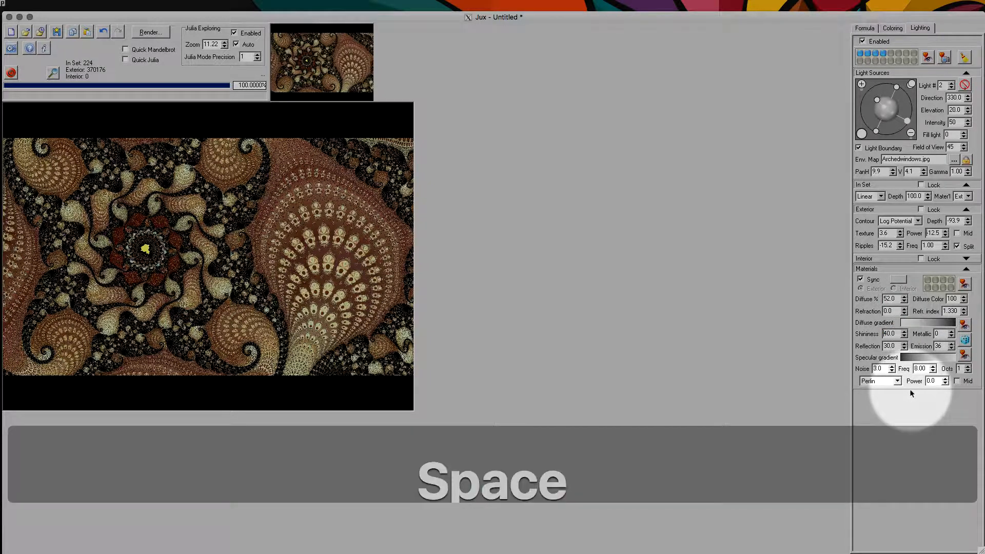
- Set the material reflection to 36.0, diffuse to 49.1 and shininess to 61.8, and the environment map's horizontal pan to 39.9
{"action": "mouse_move", "coordinate": [891, 346]}
{"action": "left_mouse_down"}
{"action": "mouse_move", "coordinate": [891, 374]}
{"action": "mouse_move", "coordinate": [891, 337]}
{"action": "left_mouse_up"}
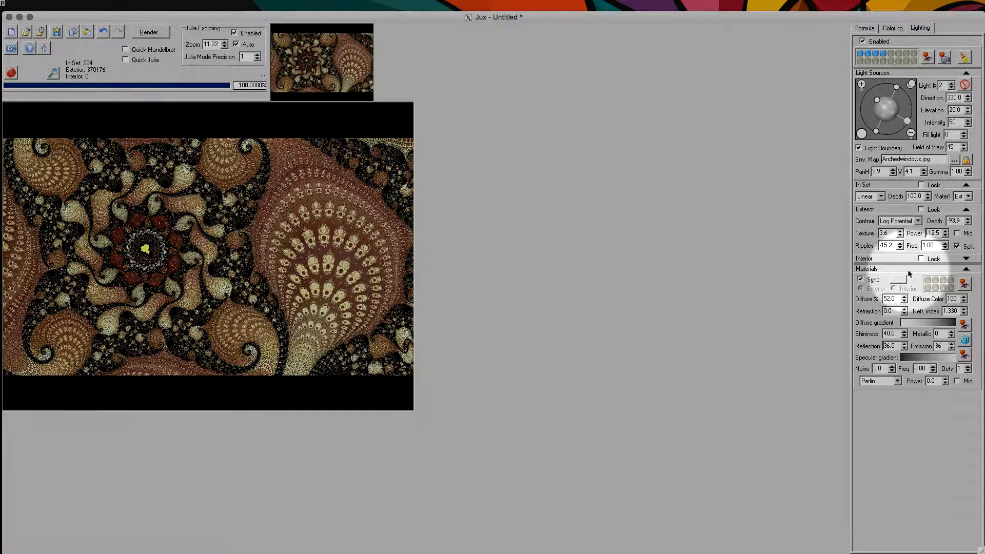
{"action": "mouse_move", "coordinate": [878, 171]}
{"action": "left_mouse_down"}
{"action": "mouse_move", "coordinate": [883, 154]}
{"action": "mouse_move", "coordinate": [881, 178]}
{"action": "mouse_move", "coordinate": [885, 138]}
{"action": "left_mouse_up"}
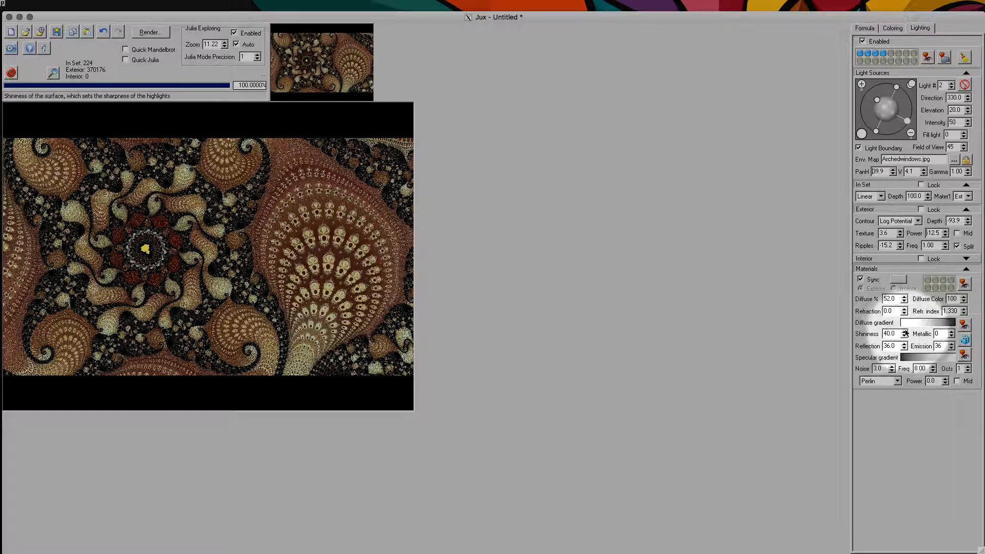
{"action": "mouse_move", "coordinate": [892, 332]}
{"action": "left_mouse_down"}
{"action": "mouse_move", "coordinate": [862, 300]}
{"action": "mouse_move", "coordinate": [854, 254]}
{"action": "mouse_move", "coordinate": [880, 395]}
{"action": "mouse_move", "coordinate": [880, 290]}
{"action": "mouse_move", "coordinate": [898, 318]}
{"action": "left_mouse_up"}
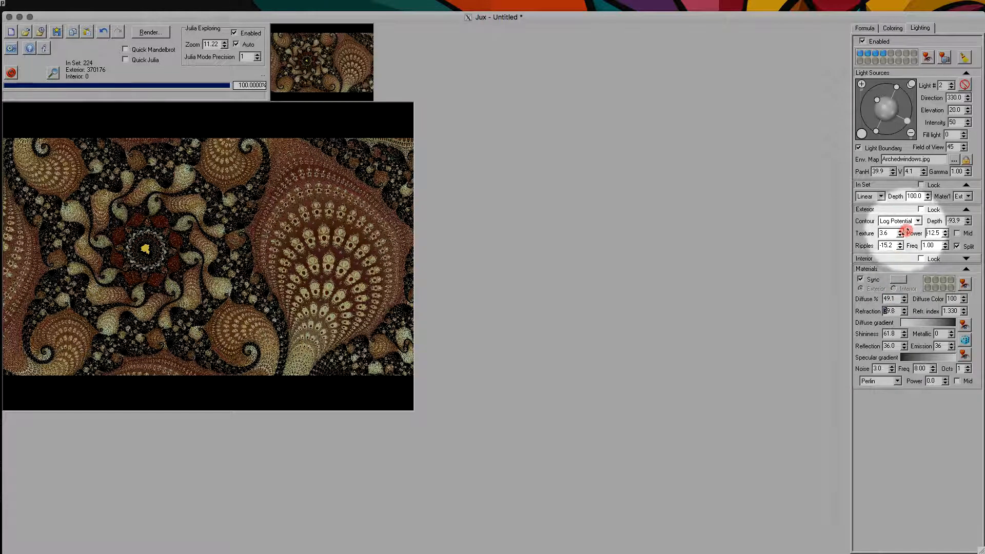
- Set the refraction to 37.1 and reflection to 61.5, and switch the exterior contour to Potential after comparing it with Log Potential
{"action": "left_click_drag", "start_coordinate": [907, 231], "coordinate": [905, 247]}
{"action": "left_click_drag", "start_coordinate": [893, 345], "coordinate": [894, 290]}
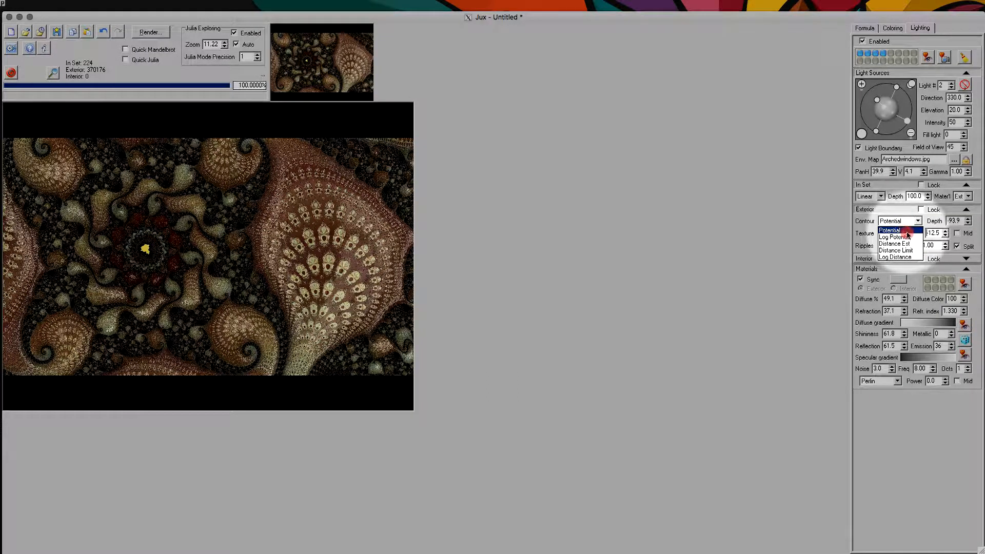
{"action": "left_click", "coordinate": [896, 237]}
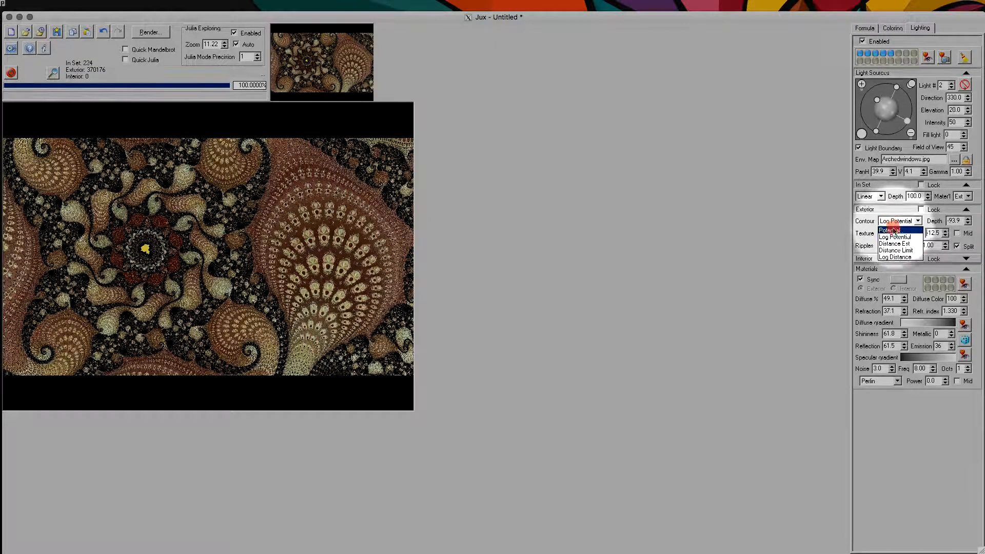
{"action": "left_click", "coordinate": [892, 230]}
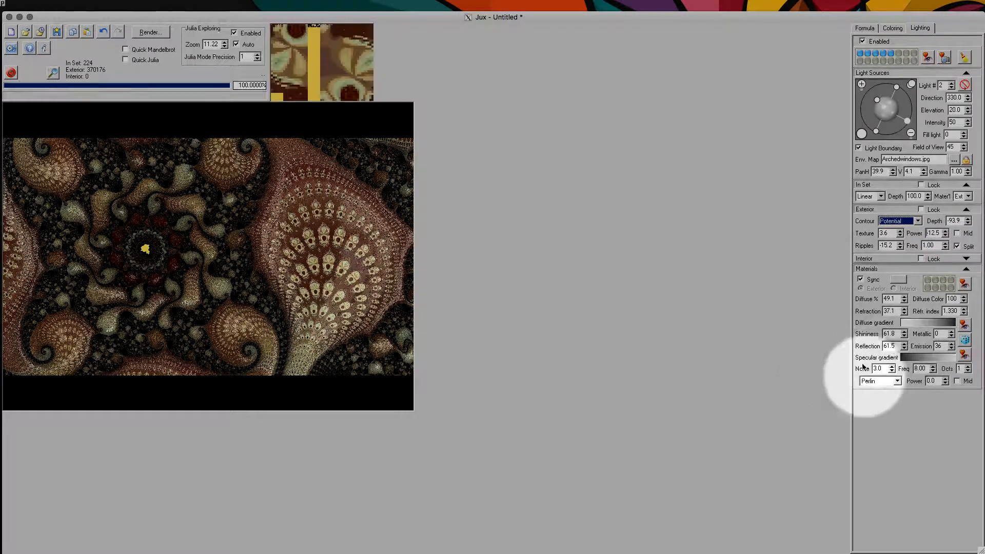
- Set the material reflection to 94.0, shininess to 41.8 and emission to 66, and the environment map's horizontal pan to 58.4
{"action": "left_click_drag", "start_coordinate": [893, 347], "coordinate": [896, 285]}
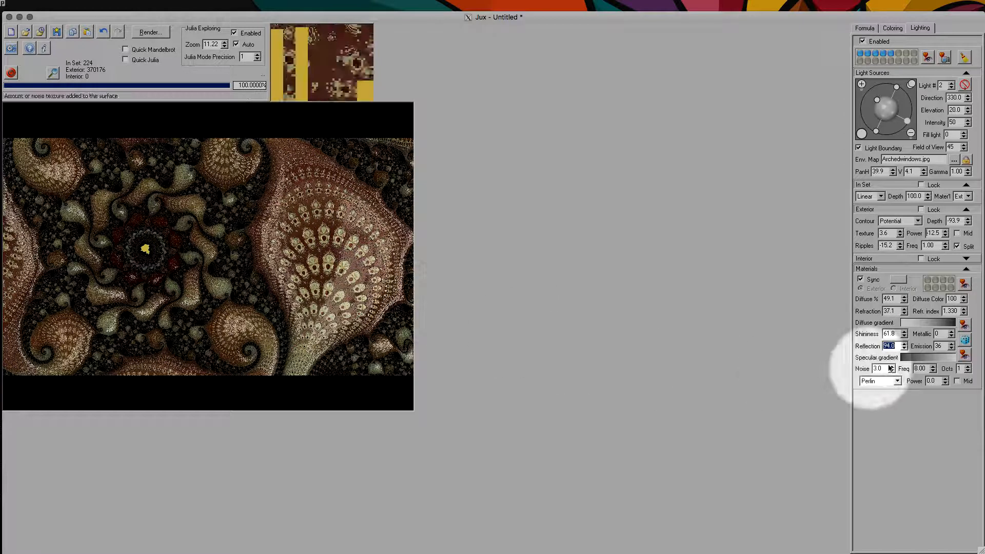
{"action": "left_click_drag", "start_coordinate": [892, 333], "coordinate": [886, 373]}
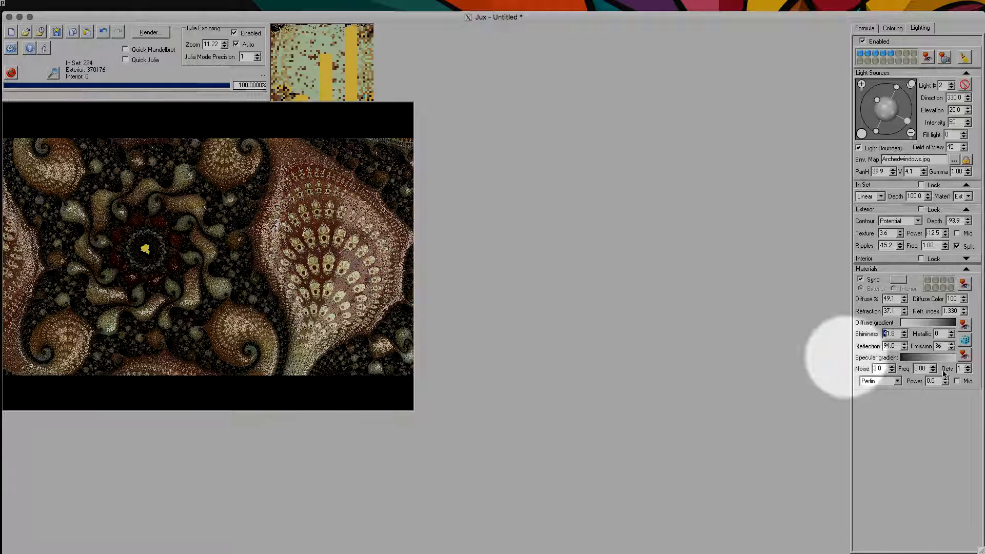
{"action": "left_click_drag", "start_coordinate": [878, 172], "coordinate": [884, 153]}
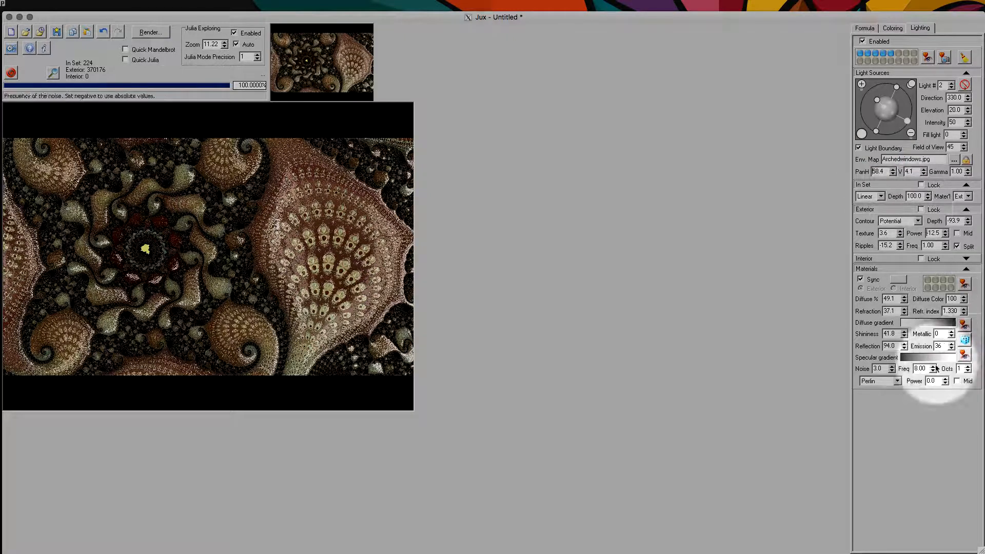
{"action": "left_click_drag", "start_coordinate": [942, 336], "coordinate": [946, 322]}
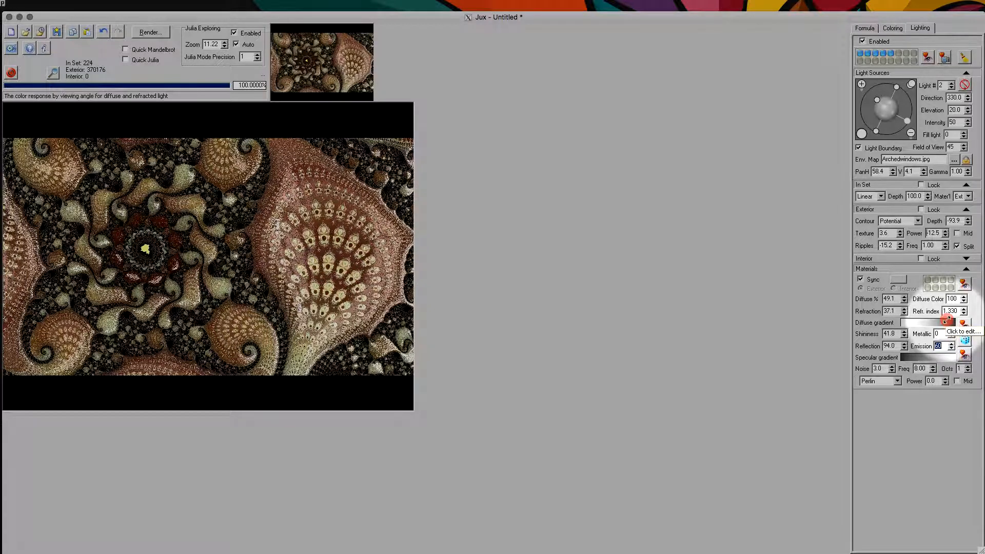
{"action": "left_click_drag", "start_coordinate": [947, 319], "coordinate": [950, 311]}
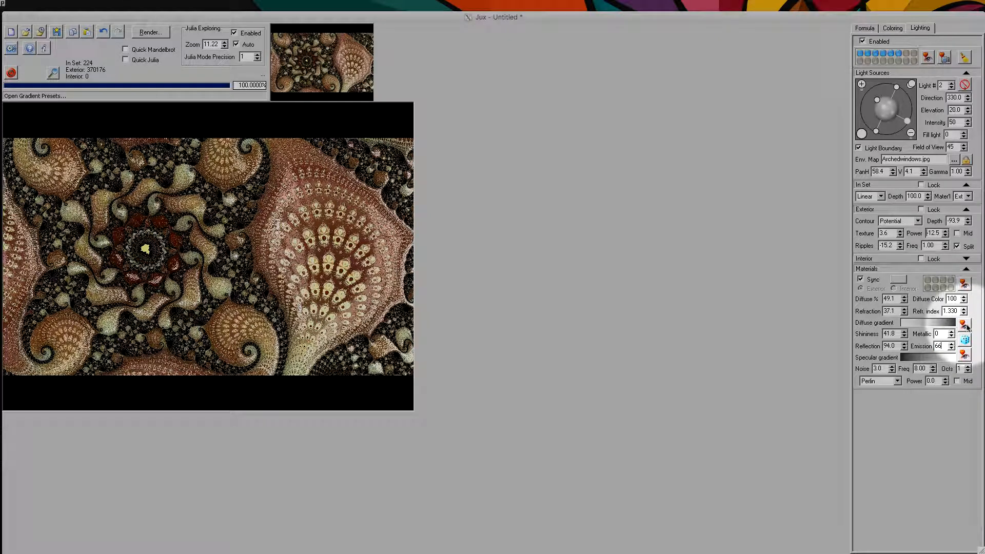
- Try the Rainbow metal, Mixed SV 2, Mainly CMY and Lollipops 2 presets on the diffuse gradient
{"action": "left_click", "coordinate": [963, 325]}
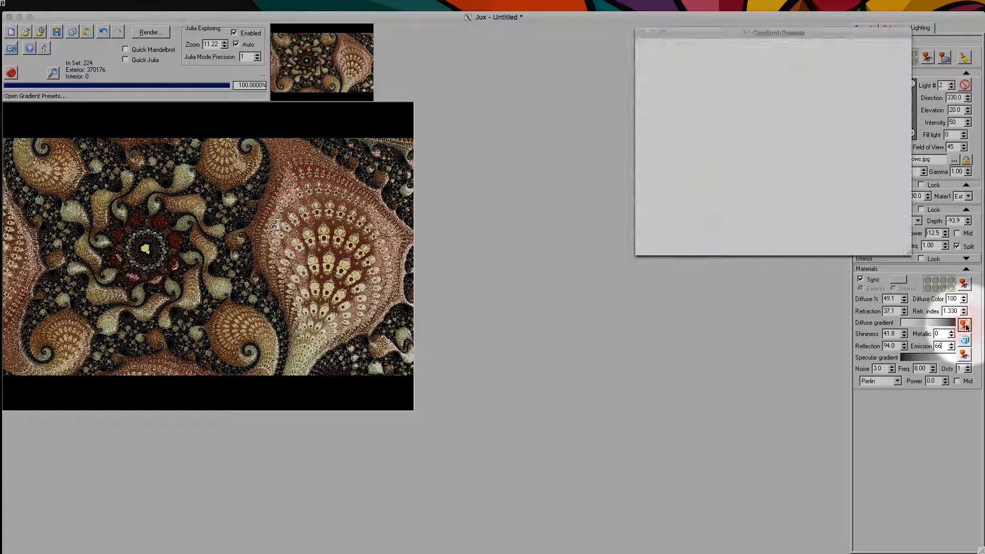
{"action": "left_click", "coordinate": [783, 201]}
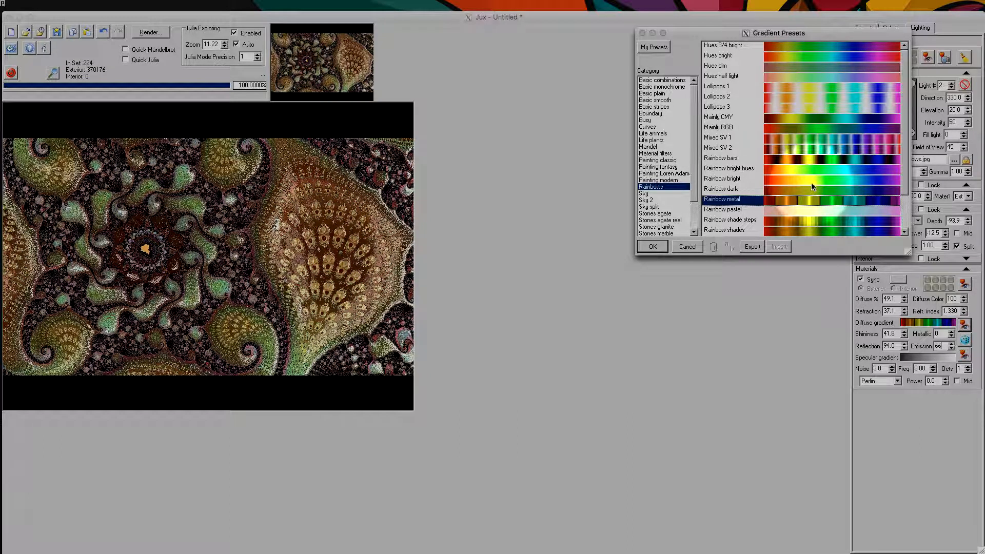
{"action": "left_click", "coordinate": [837, 148]}
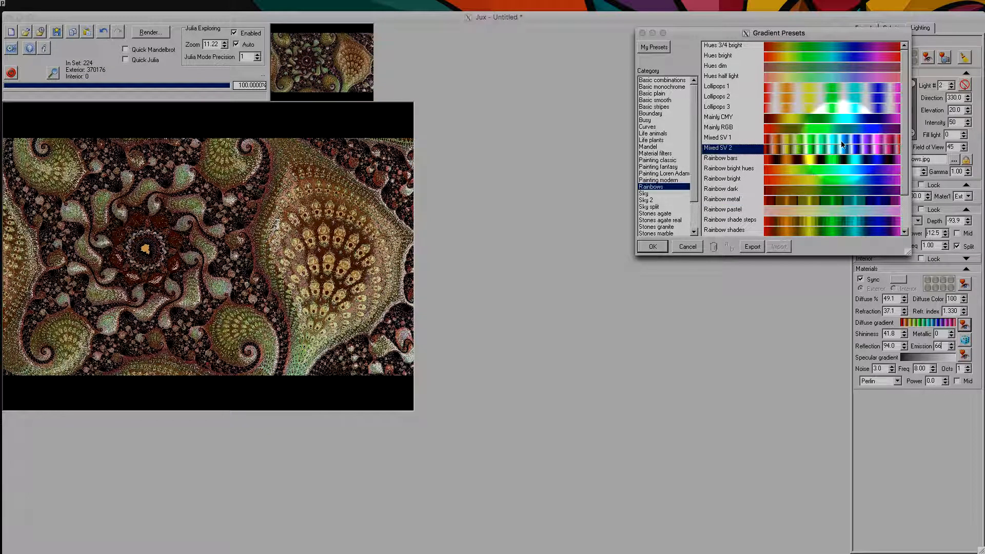
{"action": "left_click", "coordinate": [841, 118]}
{"action": "left_click", "coordinate": [844, 97]}
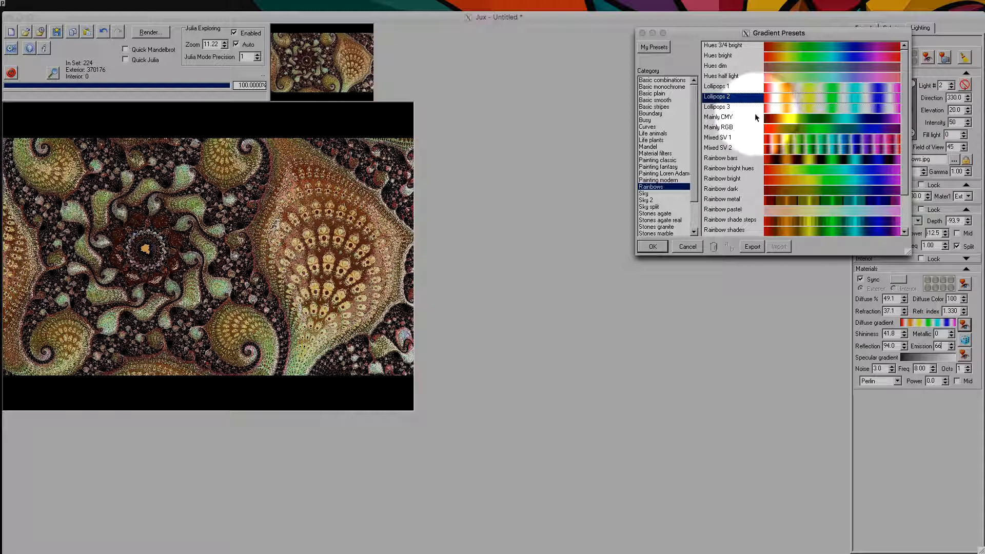
- Apply the Goldwhiteblack1 preset from the Curves category to the diffuse gradient
{"action": "left_click", "coordinate": [660, 114]}
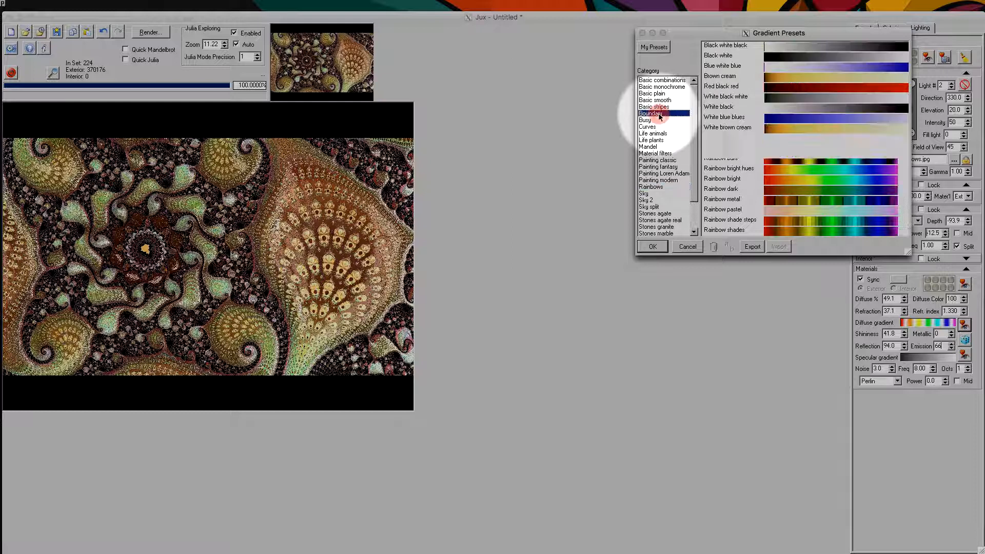
{"action": "left_click", "coordinate": [659, 126]}
{"action": "left_click", "coordinate": [815, 126]}
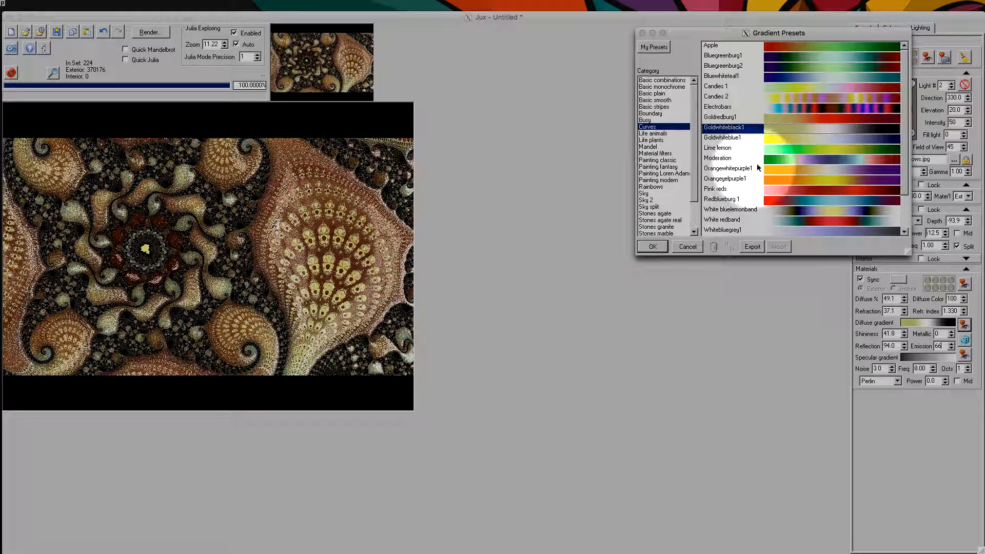
{"action": "left_click", "coordinate": [652, 246]}
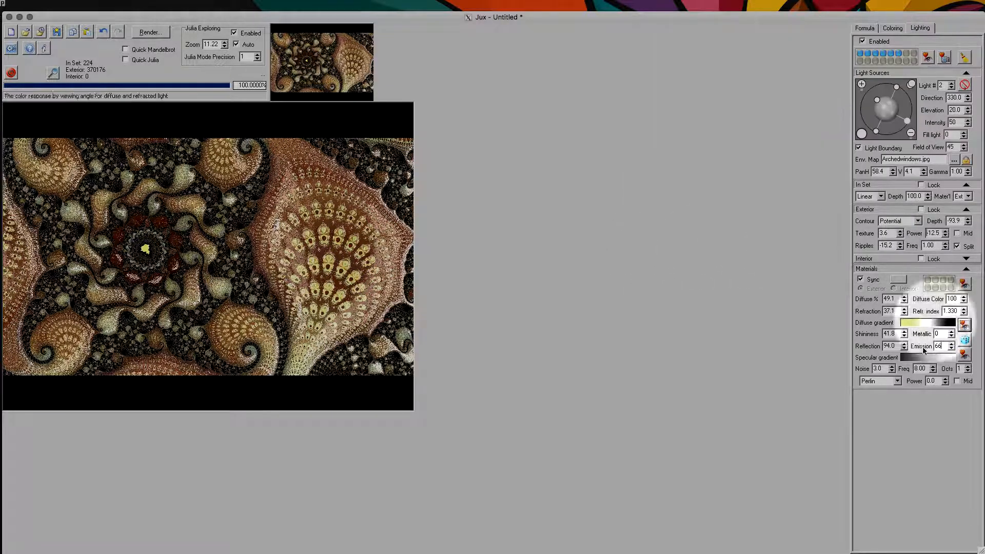
- Try Beach church presets on the specular gradient, apply Boat on sea 1, and store the lighting in the seventh memory spot
{"action": "left_click", "coordinate": [963, 355]}
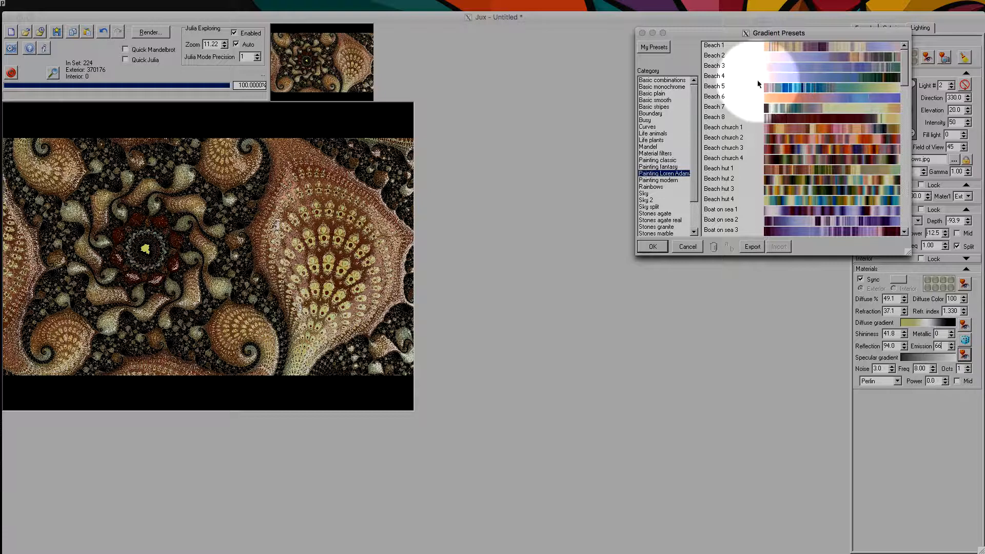
{"action": "left_click", "coordinate": [803, 131]}
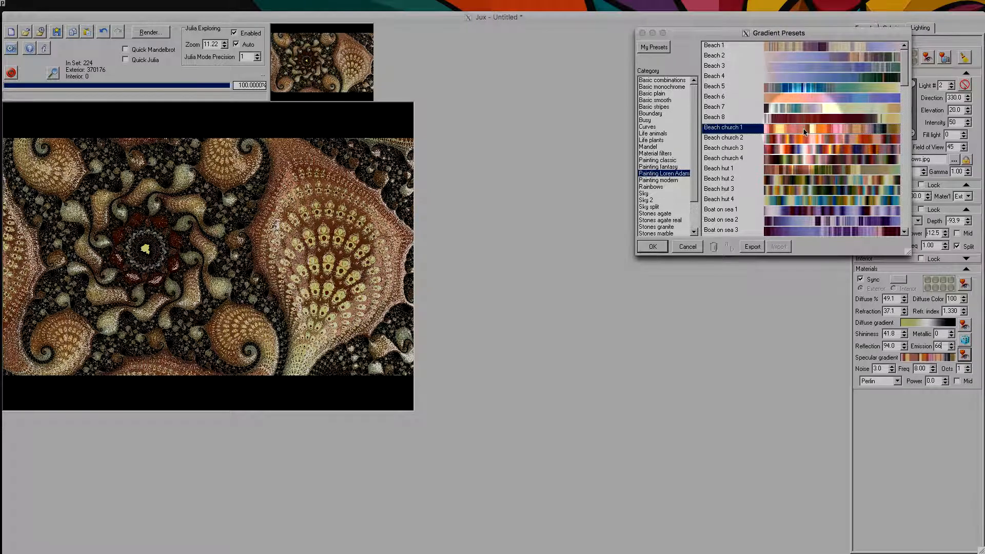
{"action": "left_click", "coordinate": [820, 157]}
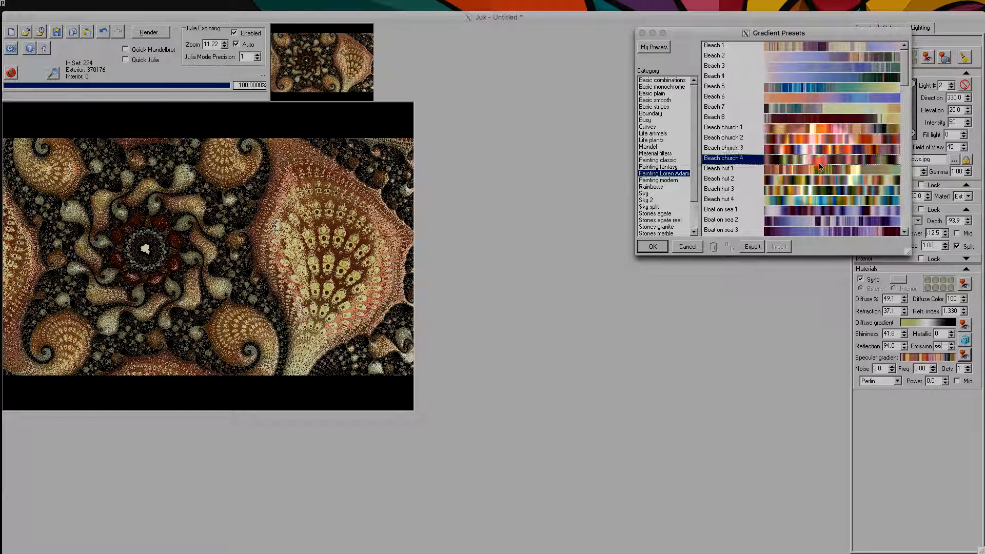
{"action": "left_click", "coordinate": [820, 148]}
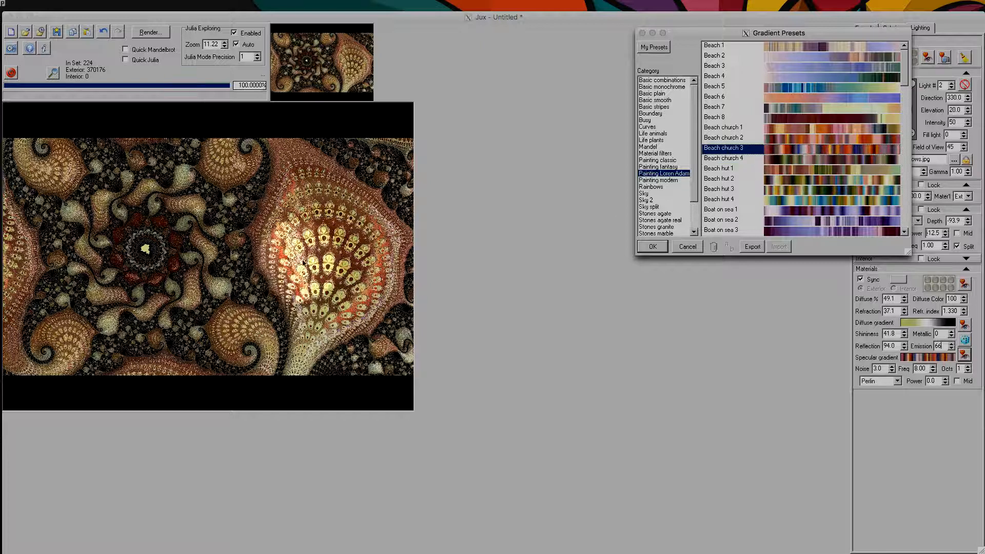
{"action": "left_click", "coordinate": [819, 210]}
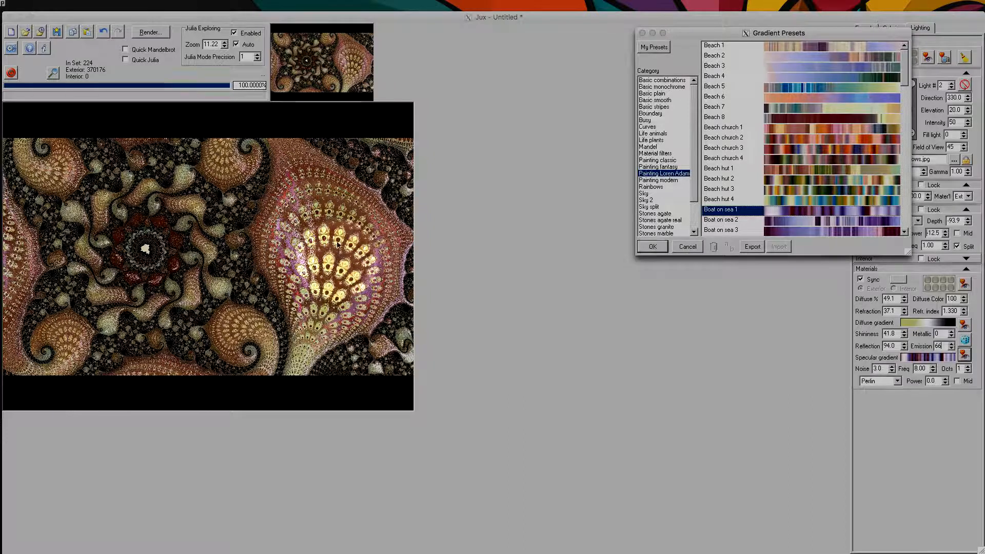
{"action": "left_click", "coordinate": [653, 245]}
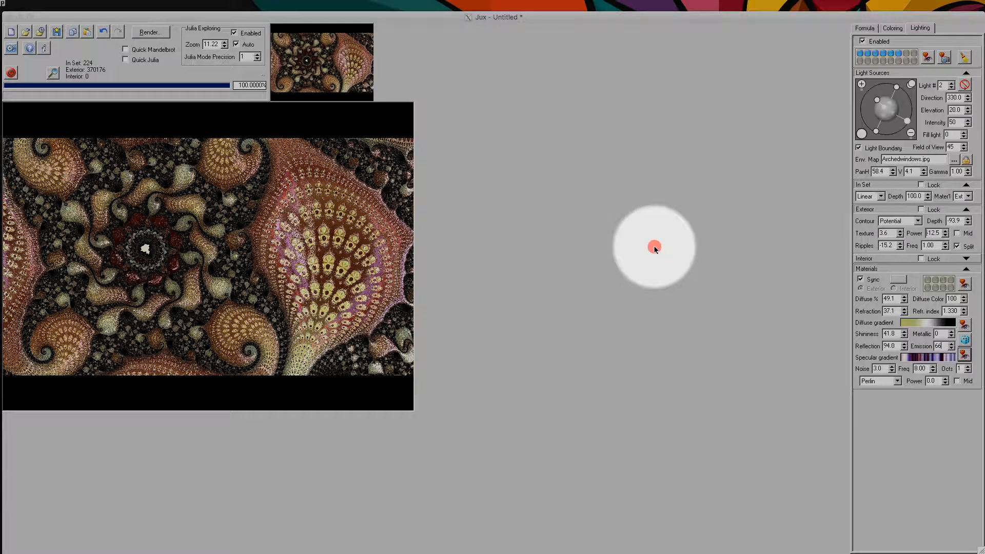
{"action": "left_click", "coordinate": [906, 54]}
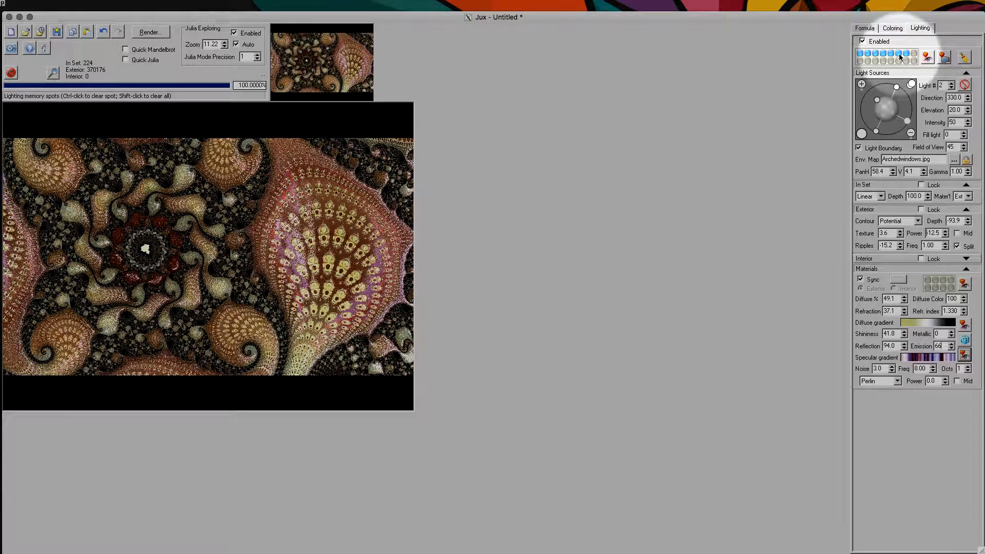
- Recall the lighting from the sixth memory spot and set the shininess to 38.6 and reflection to 82.7
{"action": "left_click", "coordinate": [899, 54]}
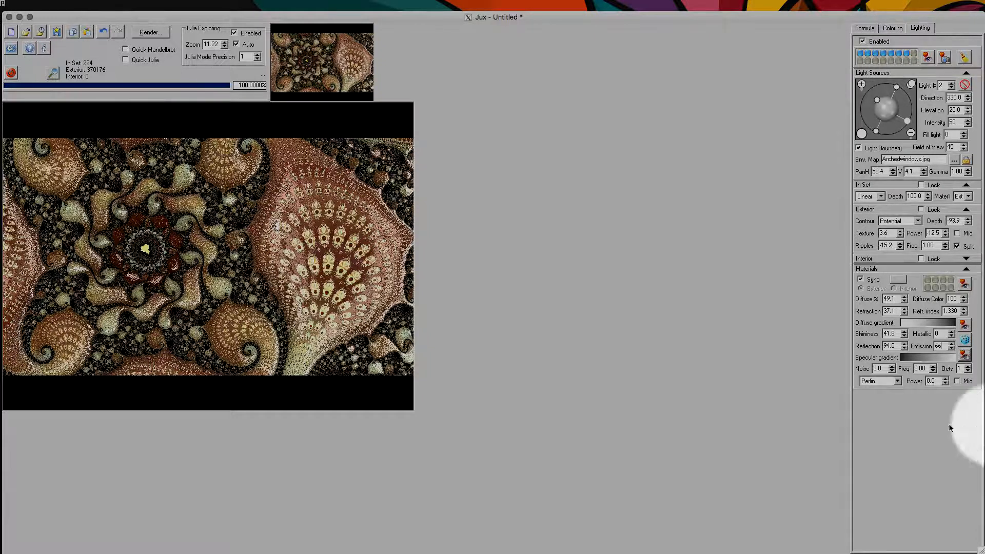
{"action": "left_click_drag", "start_coordinate": [888, 333], "coordinate": [890, 378]}
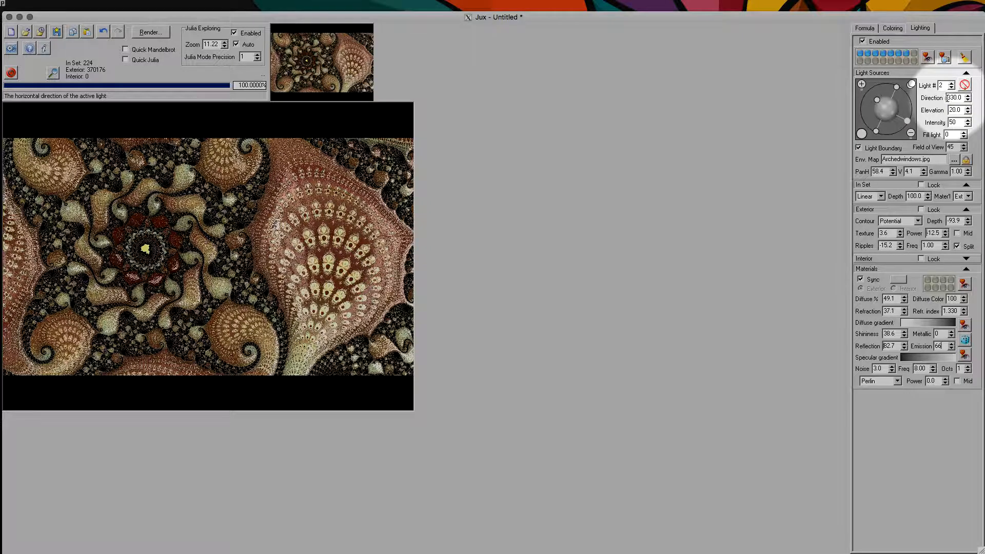
- Set the preview aspect ratio to 19 by 19 in the preferences and recentre the fractal on the rosette
{"action": "left_click", "coordinate": [12, 49]}
{"action": "left_click_drag", "start_coordinate": [291, 82], "coordinate": [621, 181]}
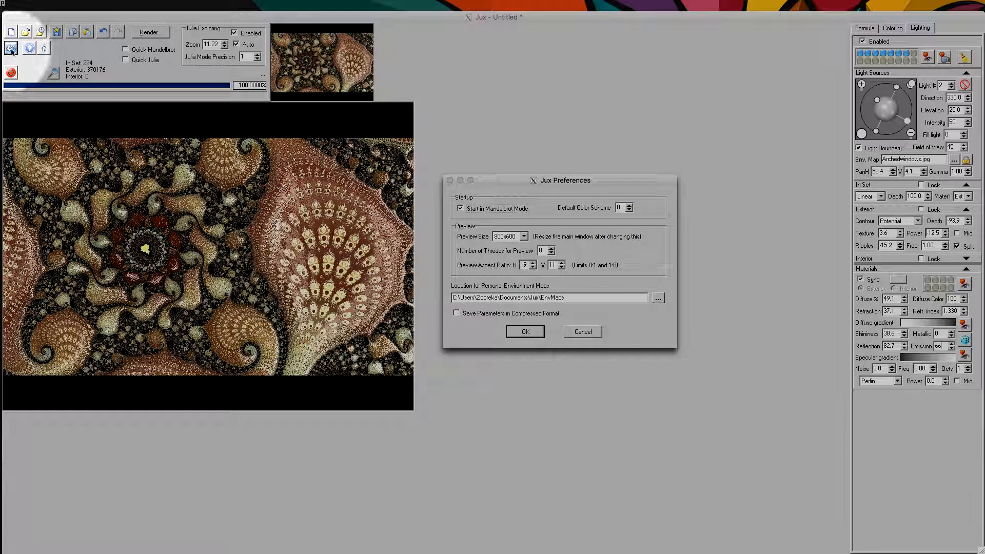
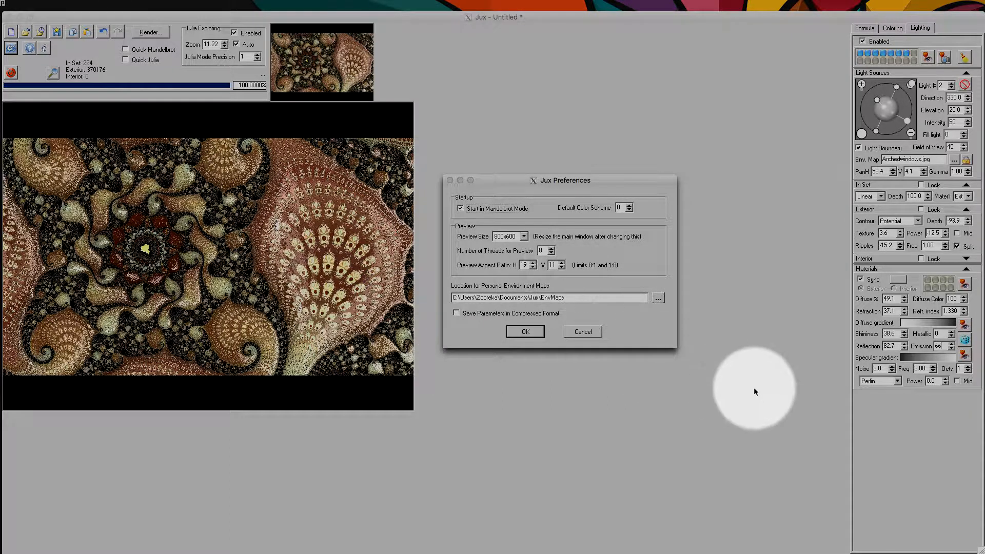
{"action": "double_click", "coordinate": [556, 264]}
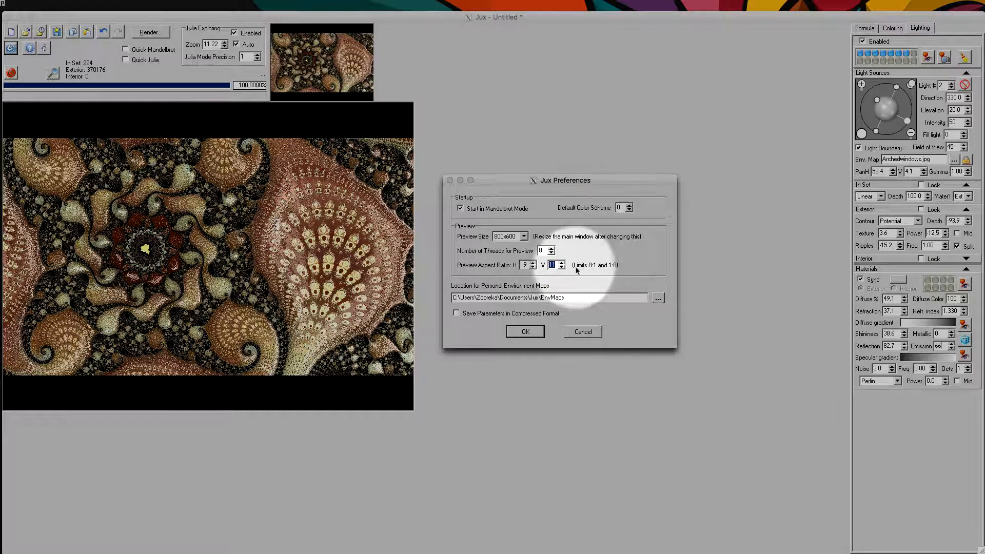
{"action": "type", "text": "9"}
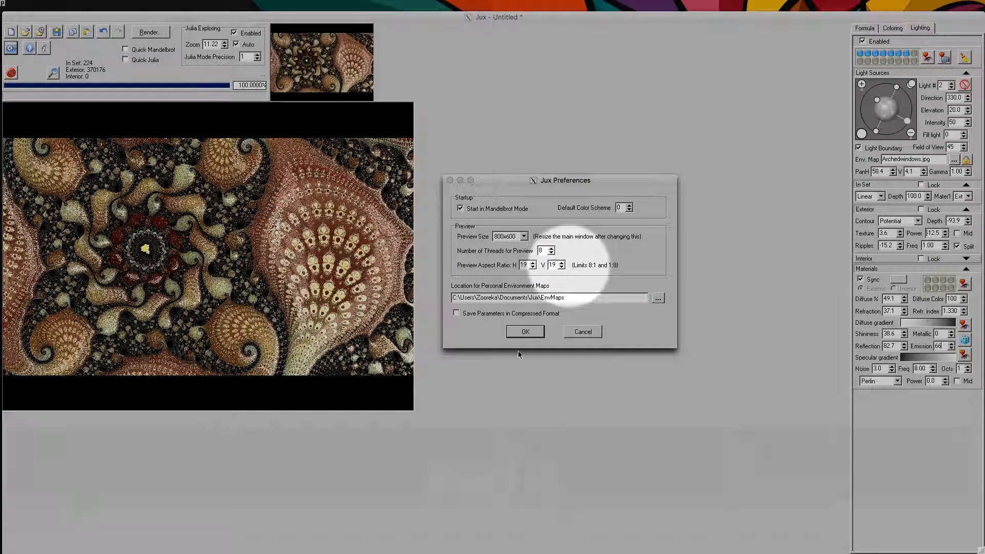
{"action": "left_click", "coordinate": [535, 332]}
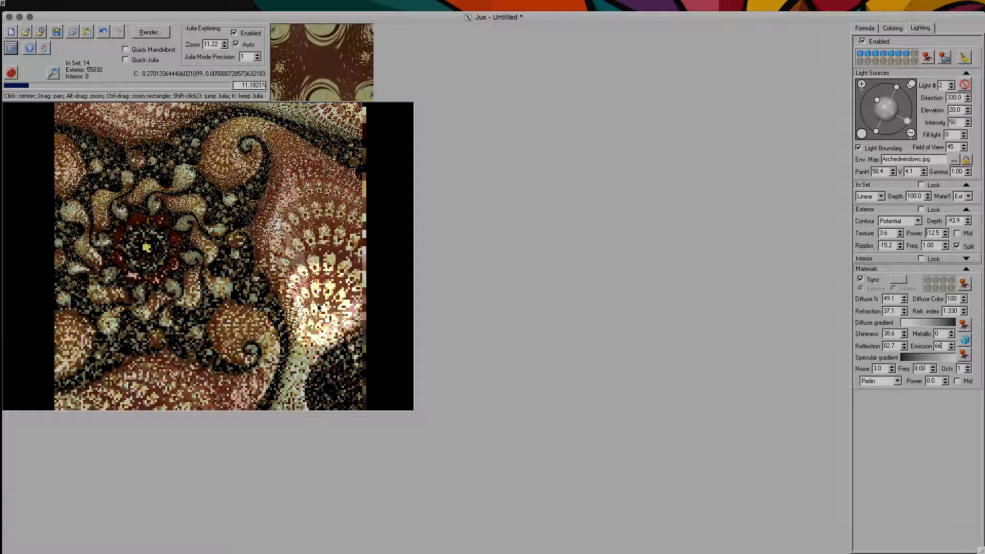
{"action": "left_click_drag", "start_coordinate": [328, 290], "coordinate": [372, 286]}
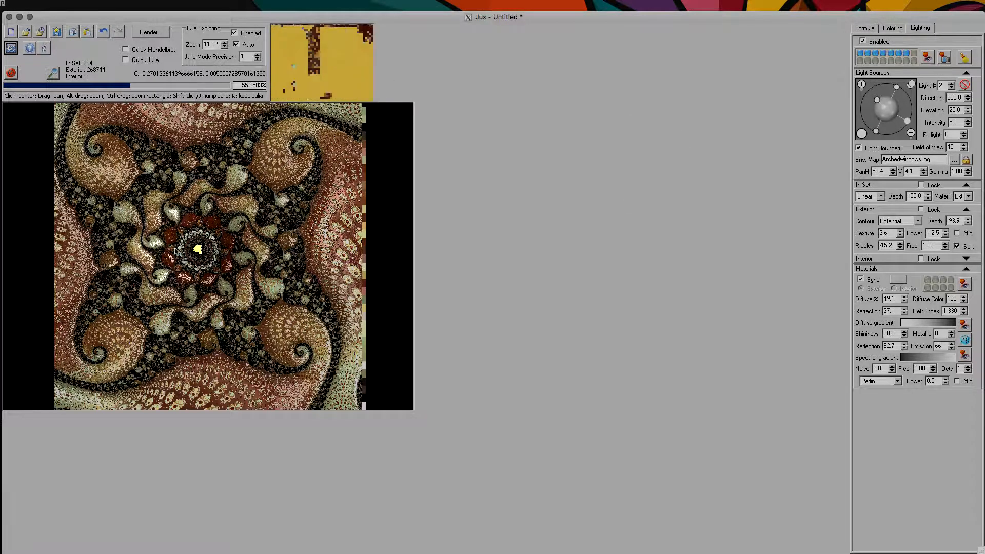
- Recolour the yellow marker of the interior gradient to the muted olive #9D9853 and accept the gradient
{"action": "left_click", "coordinate": [893, 28]}
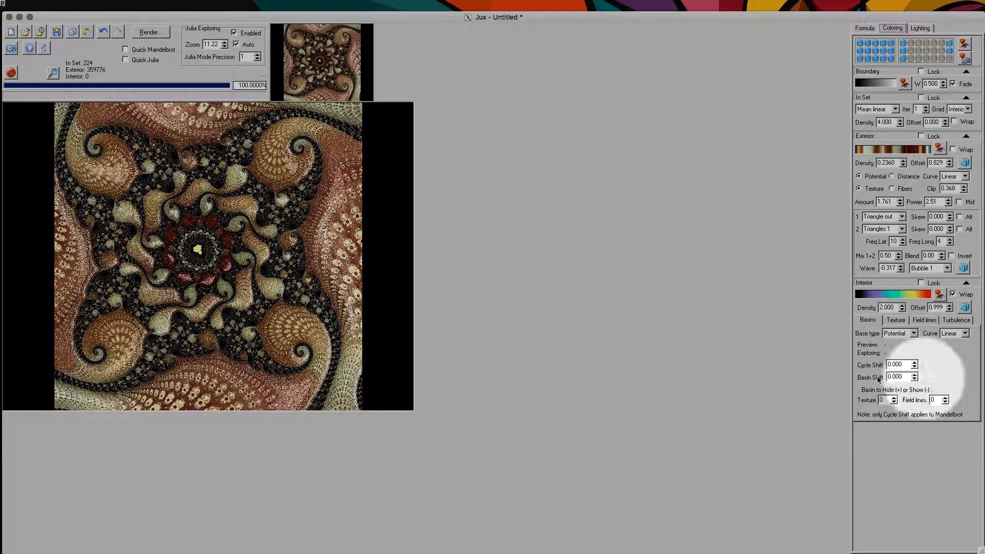
{"action": "left_click", "coordinate": [918, 294]}
{"action": "left_click", "coordinate": [775, 216]}
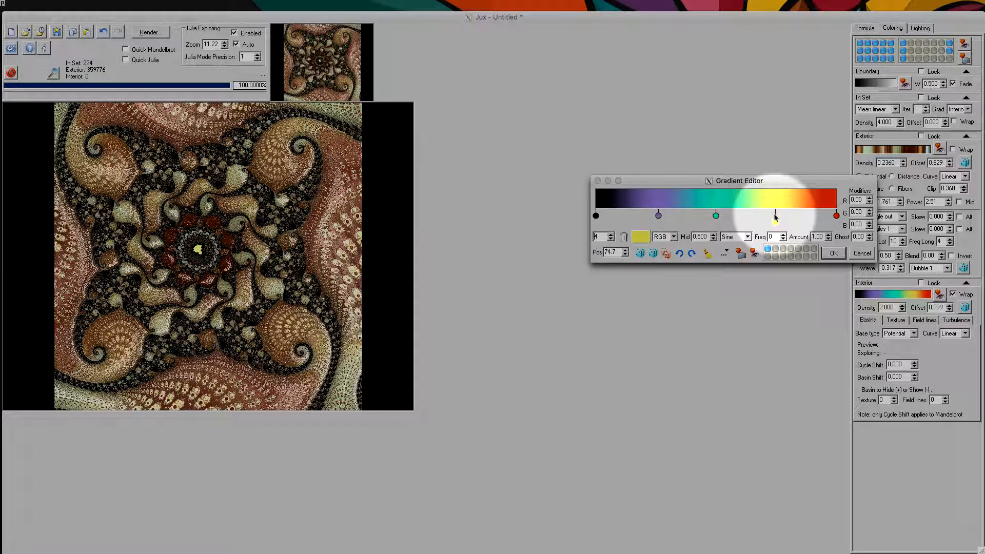
{"action": "left_click", "coordinate": [649, 237]}
{"action": "left_click_drag", "start_coordinate": [699, 41], "coordinate": [708, 88]}
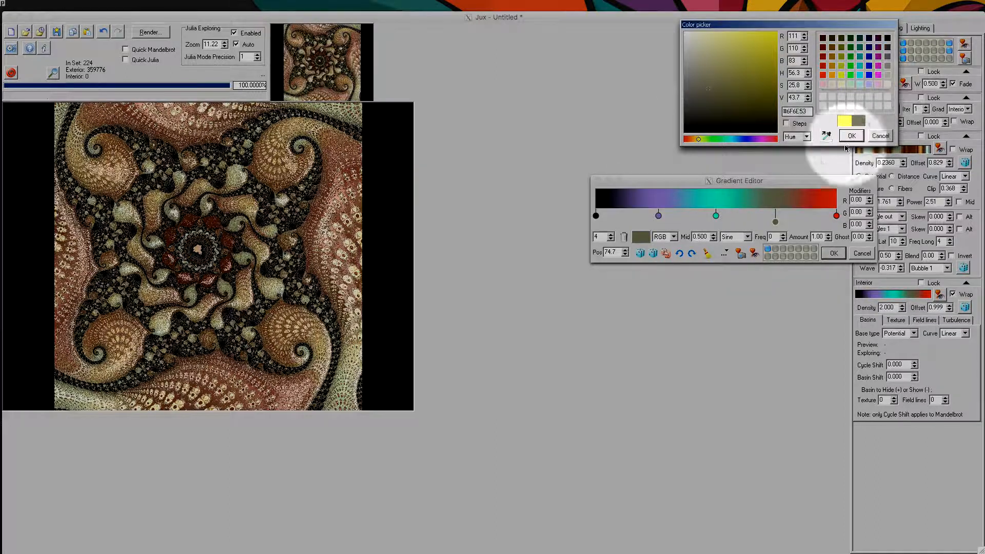
{"action": "left_click", "coordinate": [711, 91]}
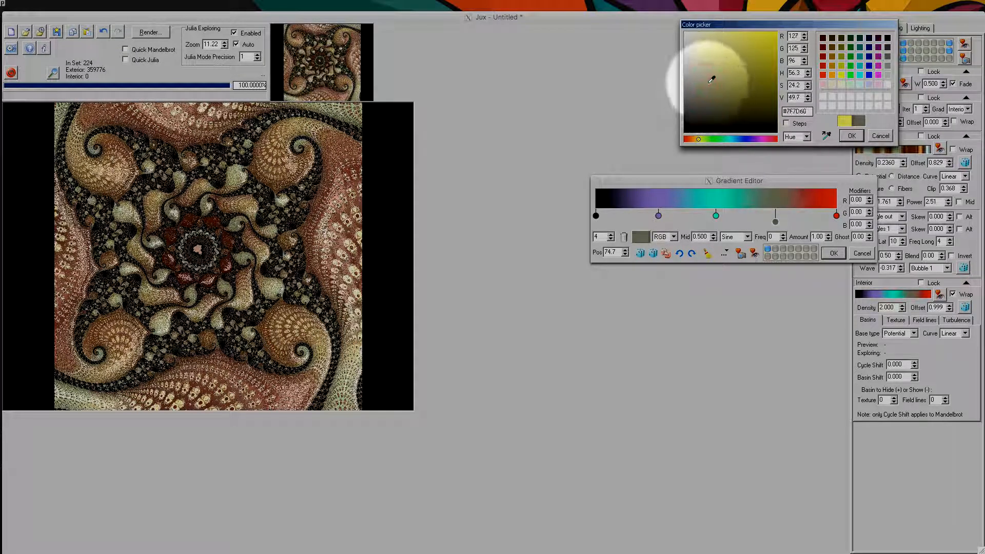
{"action": "left_click", "coordinate": [724, 80]}
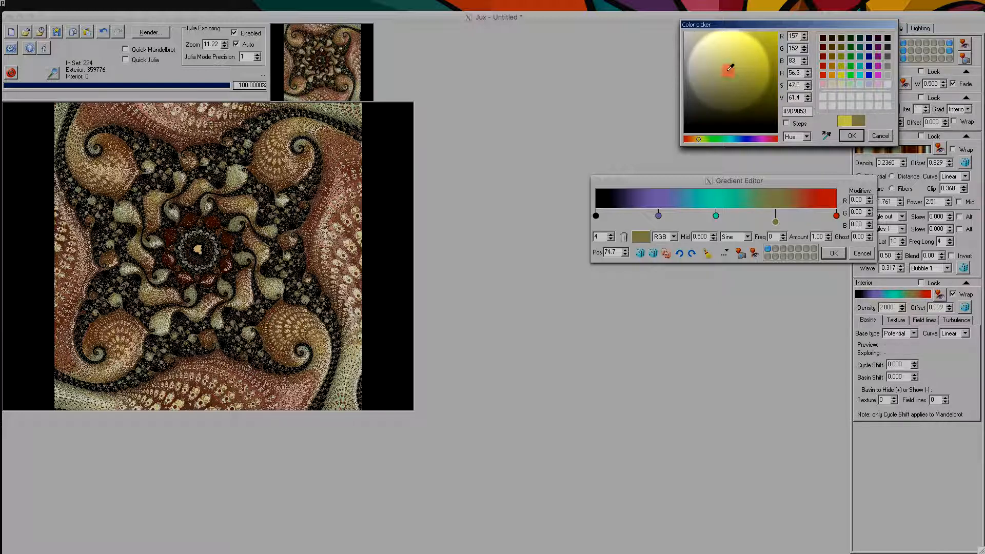
{"action": "left_click", "coordinate": [852, 135]}
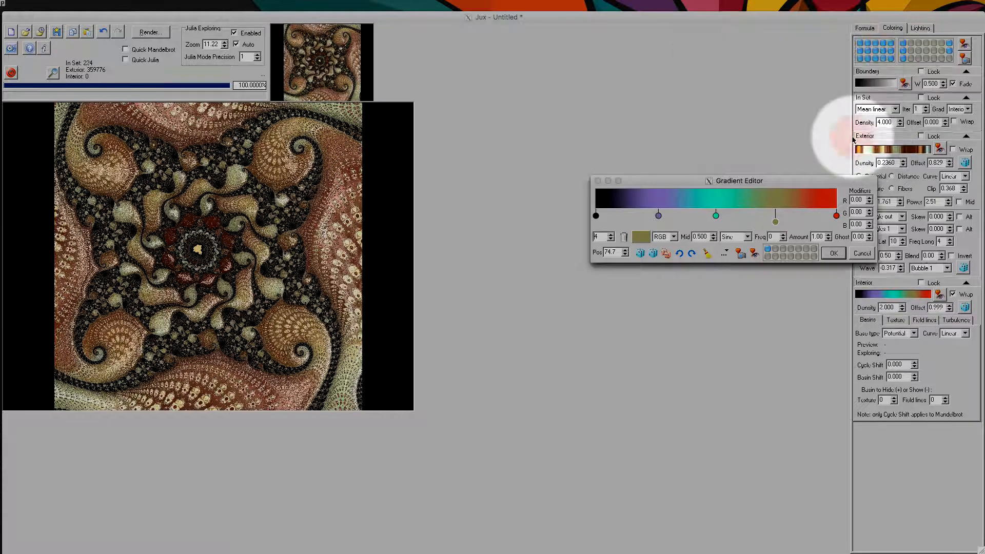
{"action": "left_click", "coordinate": [833, 253]}
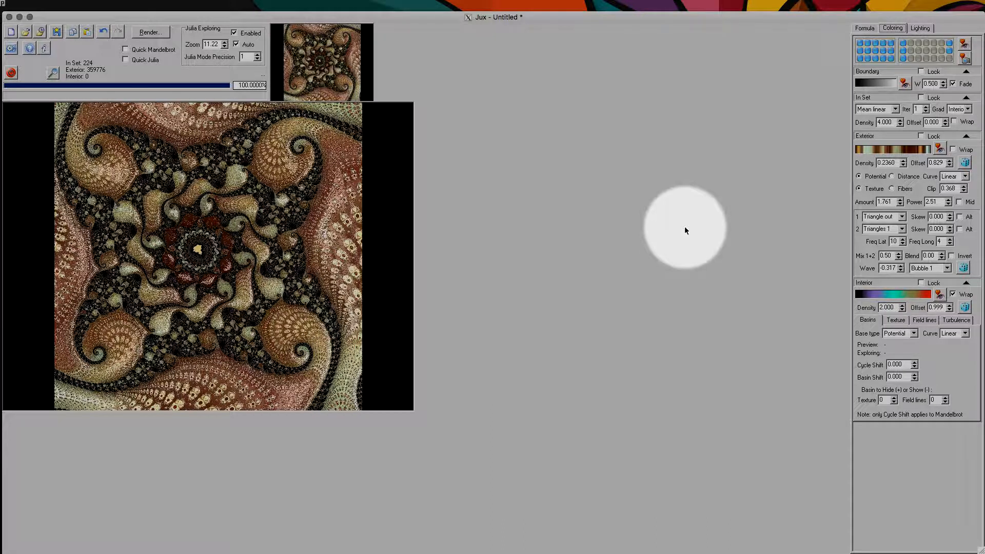
- Try two distance-based exterior contours in the lighting, choose Log Distance, and set the exterior depth to -115.2
{"action": "left_click", "coordinate": [919, 29]}
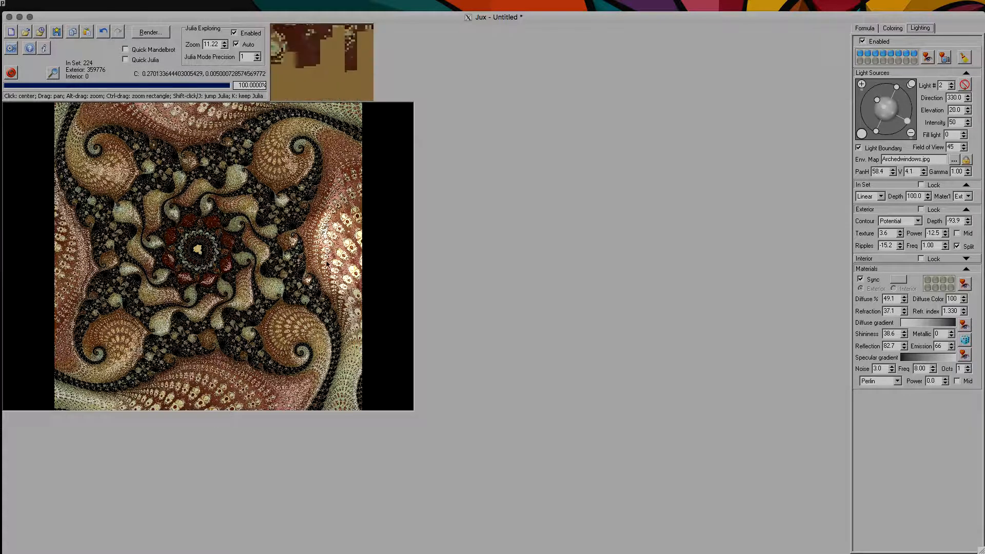
{"action": "left_click", "coordinate": [902, 220]}
{"action": "left_click", "coordinate": [907, 243]}
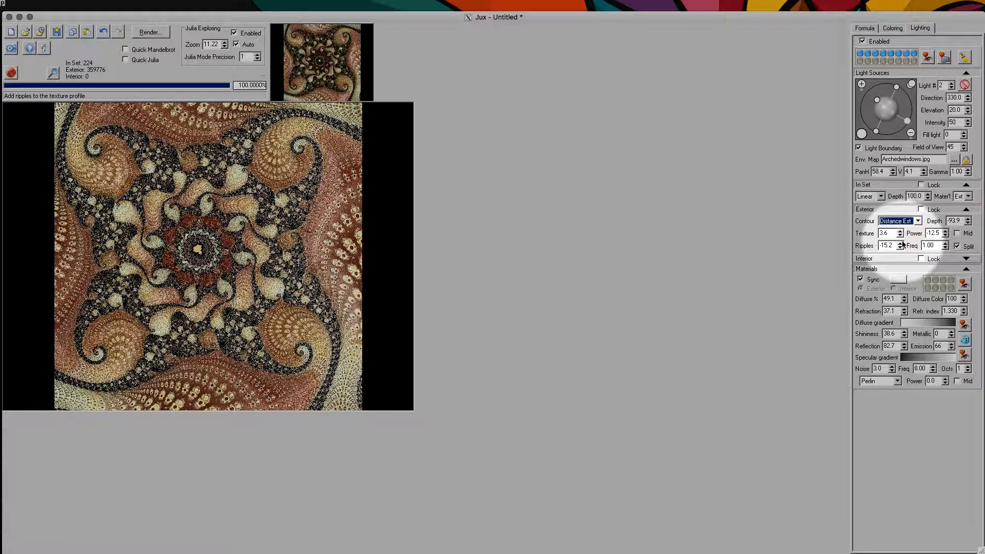
{"action": "left_click", "coordinate": [900, 221]}
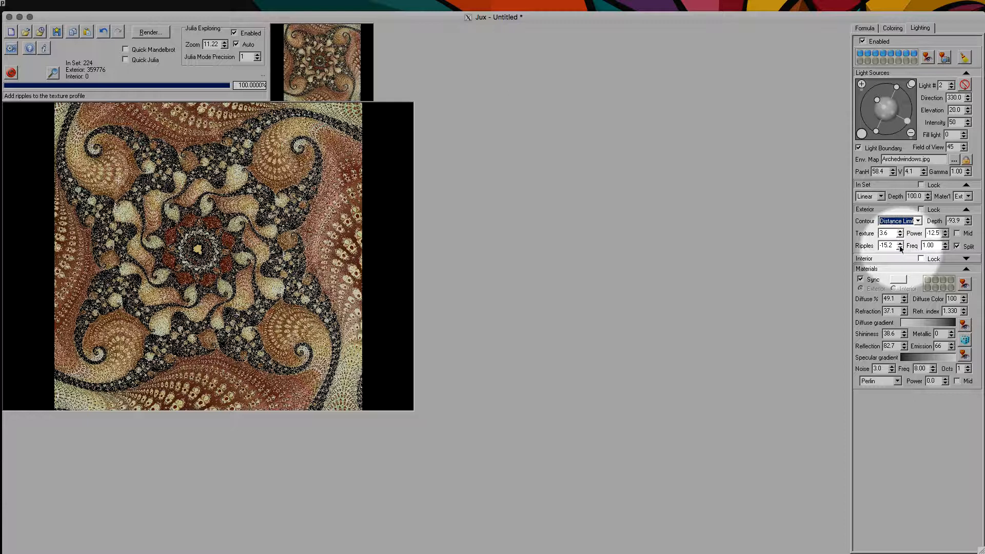
{"action": "left_click", "coordinate": [899, 221]}
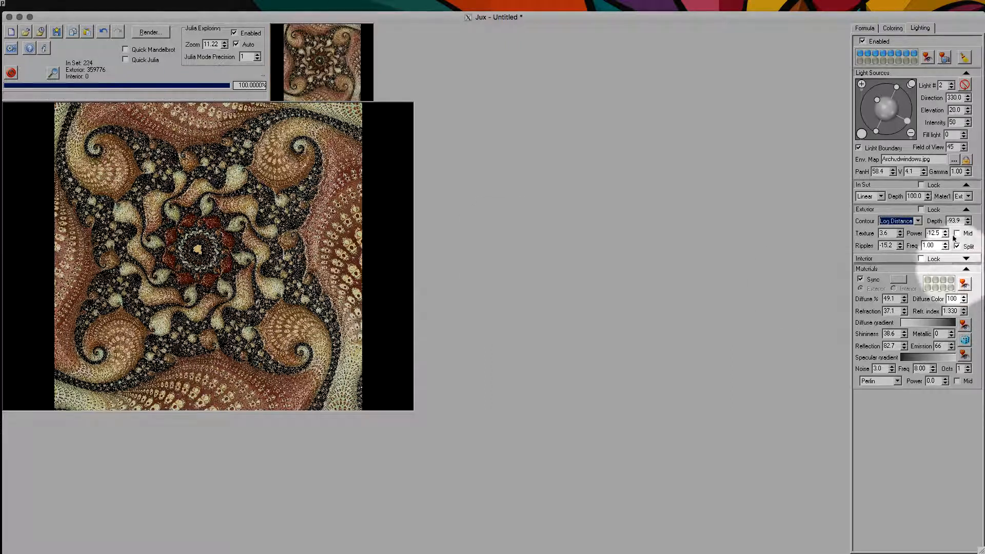
{"action": "left_click_drag", "start_coordinate": [955, 220], "coordinate": [940, 259]}
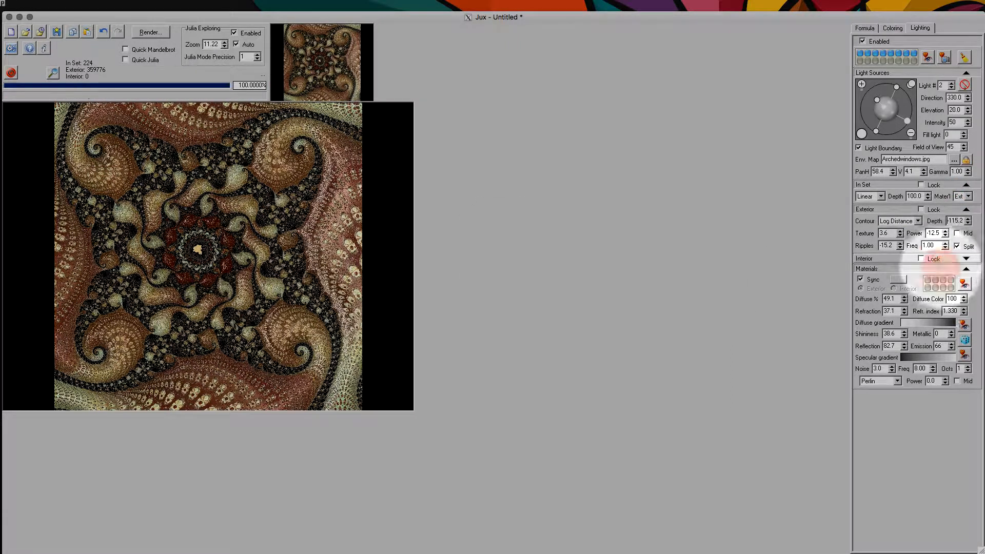
- Set the material's emission to 71, shininess to 40.2 and reflection to 107.3, and the environment map's horizontal pan to 54.3
{"action": "left_click_drag", "start_coordinate": [938, 346], "coordinate": [894, 328]}
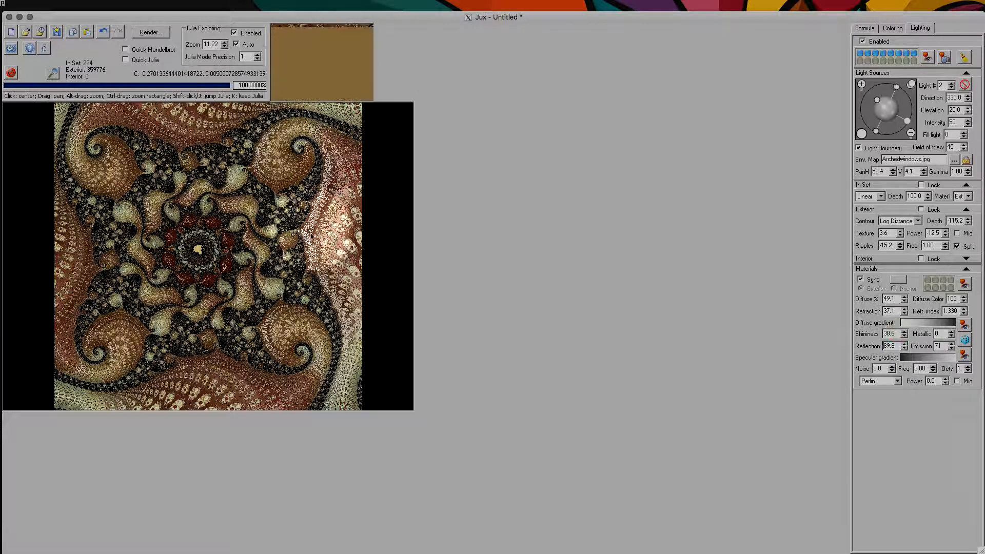
{"action": "left_click_drag", "start_coordinate": [889, 333], "coordinate": [895, 286]}
{"action": "mouse_move", "coordinate": [885, 170]}
{"action": "left_mouse_down"}
{"action": "mouse_move", "coordinate": [877, 156]}
{"action": "mouse_move", "coordinate": [882, 176]}
{"action": "left_mouse_up"}
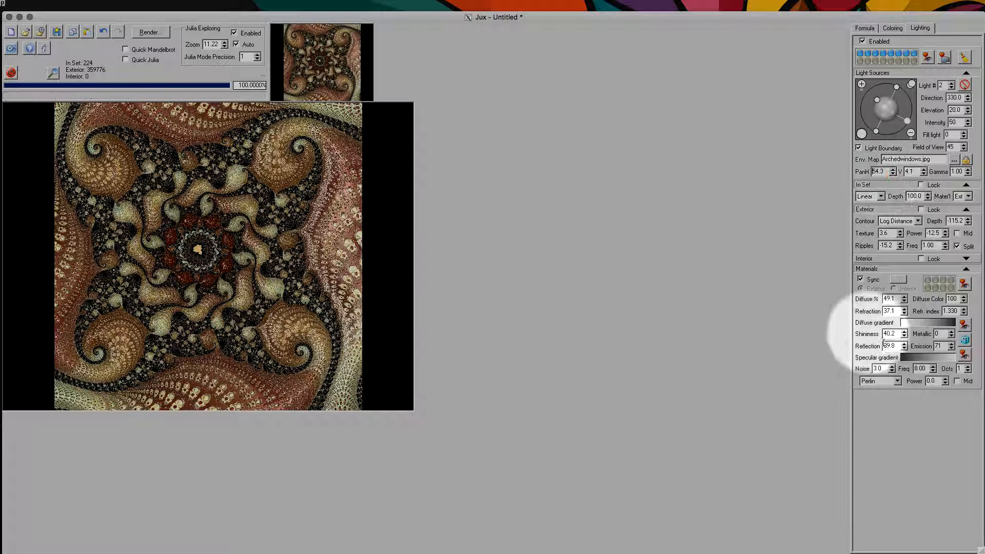
{"action": "mouse_move", "coordinate": [890, 343]}
{"action": "left_mouse_down"}
{"action": "mouse_move", "coordinate": [897, 243]}
{"action": "mouse_move", "coordinate": [885, 367]}
{"action": "mouse_move", "coordinate": [901, 328]}
{"action": "left_mouse_up"}
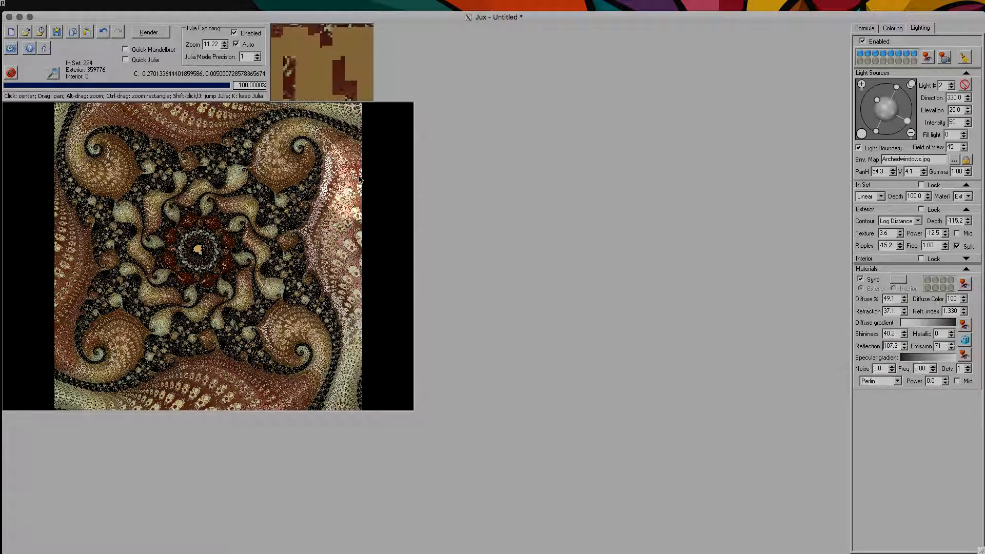
- Apply the Beach 4 preset to the specular gradient
{"action": "left_click", "coordinate": [963, 356]}
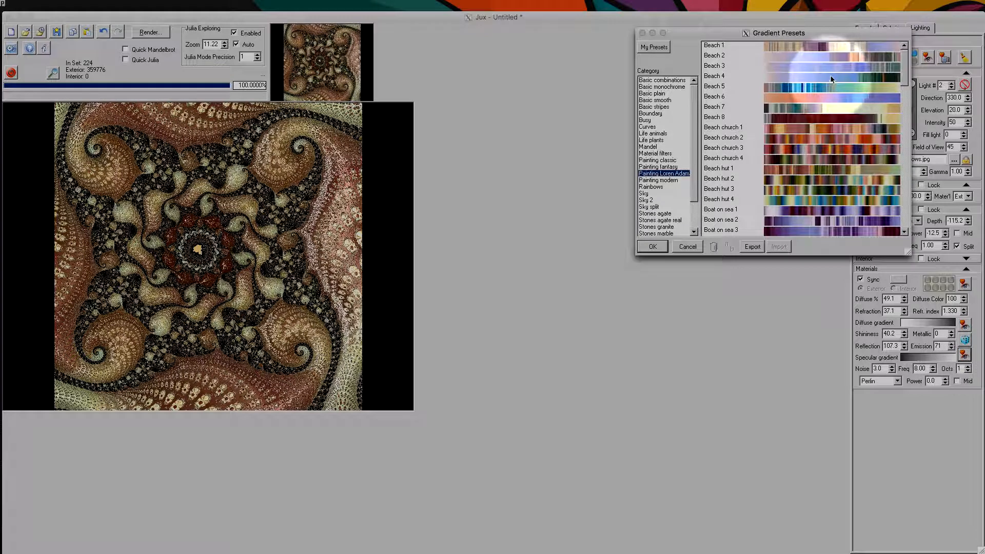
{"action": "left_click", "coordinate": [831, 77]}
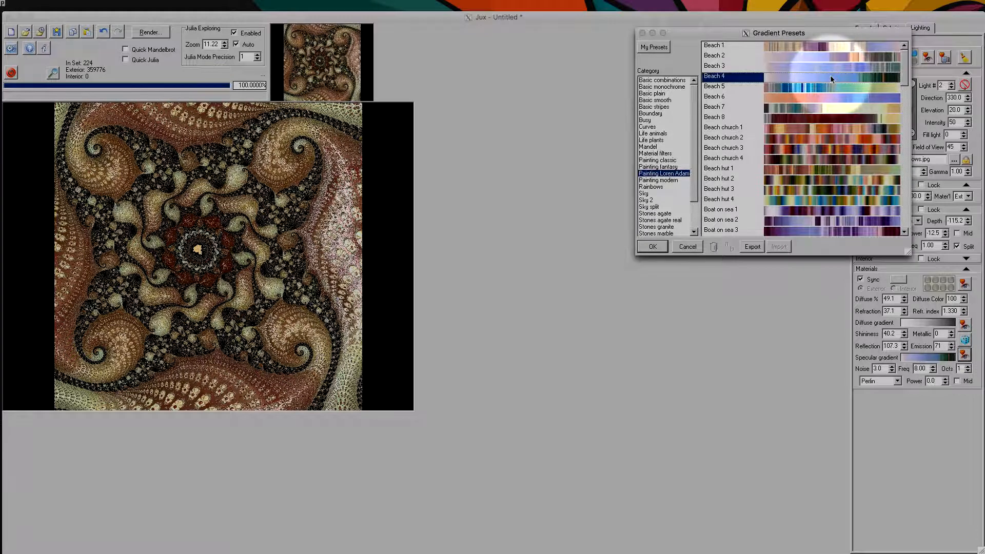
{"action": "left_click", "coordinate": [653, 246]}
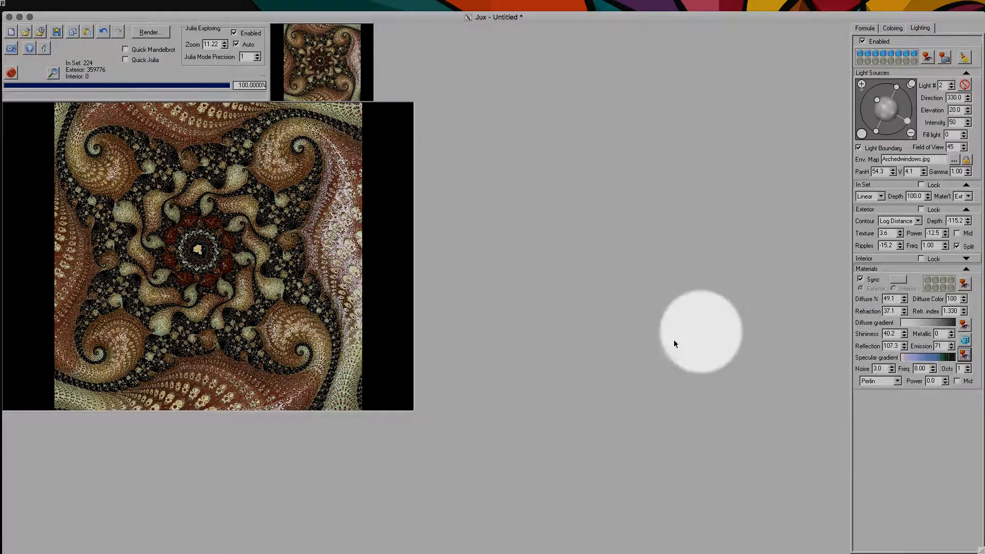
- Try rotating the specular gradient's colours in the gradient editor and discard the changes
{"action": "left_click", "coordinate": [930, 357]}
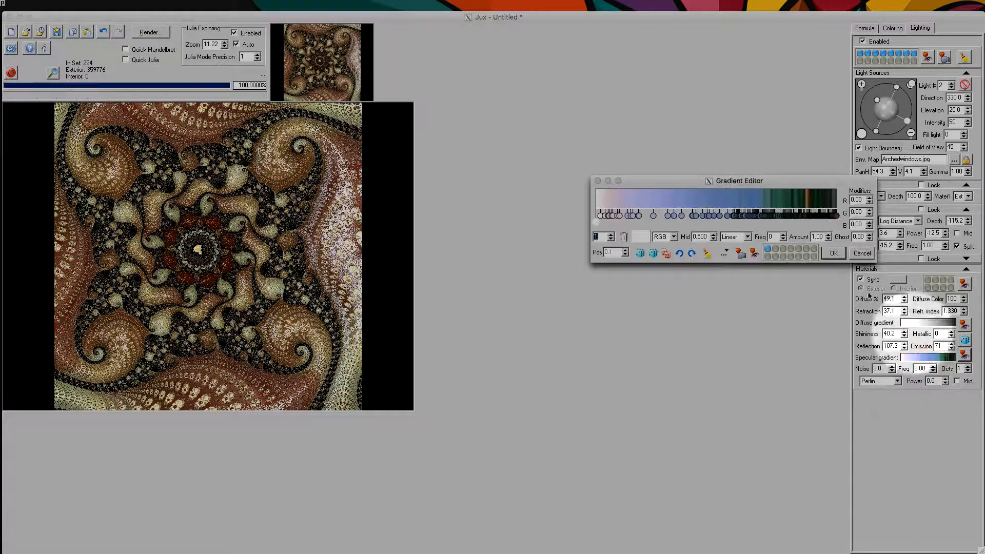
{"action": "left_click", "coordinate": [680, 254]}
{"action": "left_click", "coordinate": [680, 254]}
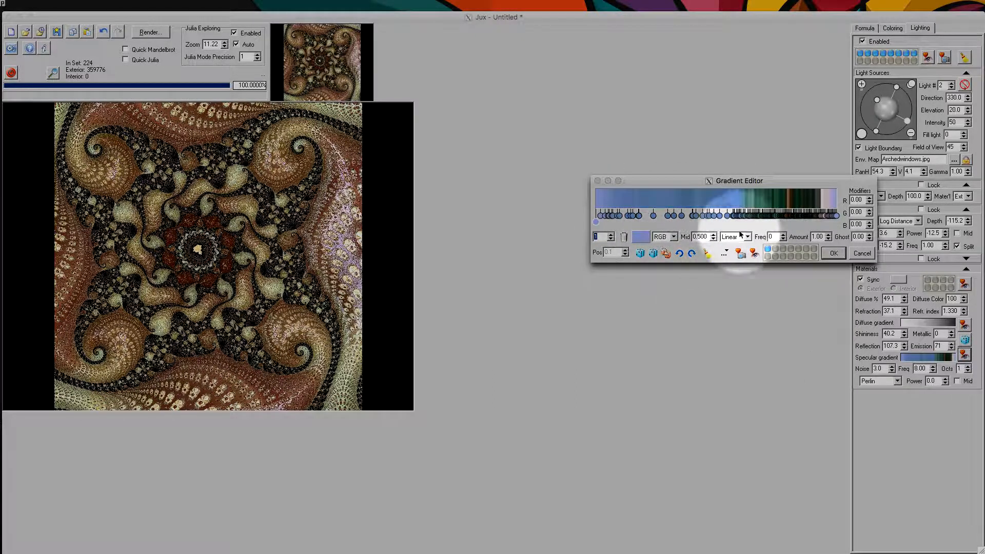
{"action": "left_click", "coordinate": [679, 253]}
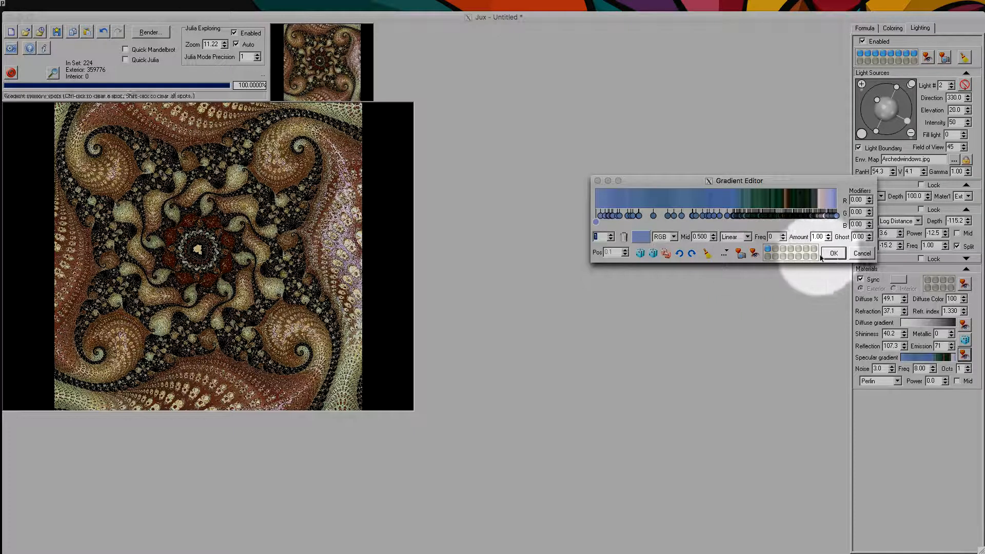
{"action": "left_click", "coordinate": [859, 253]}
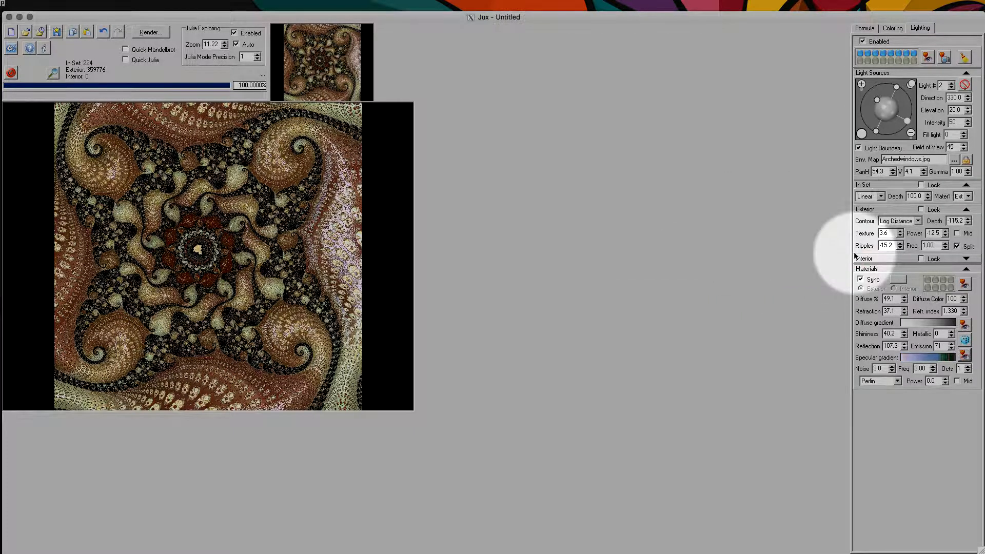
- Recall the stored lighting with the Potential contour and store the rosette's formula and view in the second formula memory spot
{"action": "left_click", "coordinate": [909, 53]}
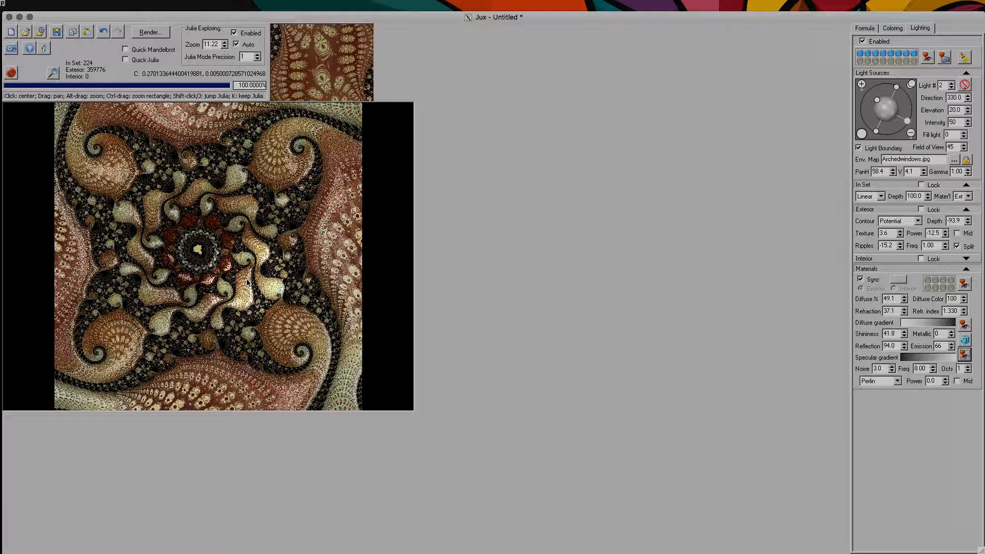
{"action": "left_click", "coordinate": [863, 30]}
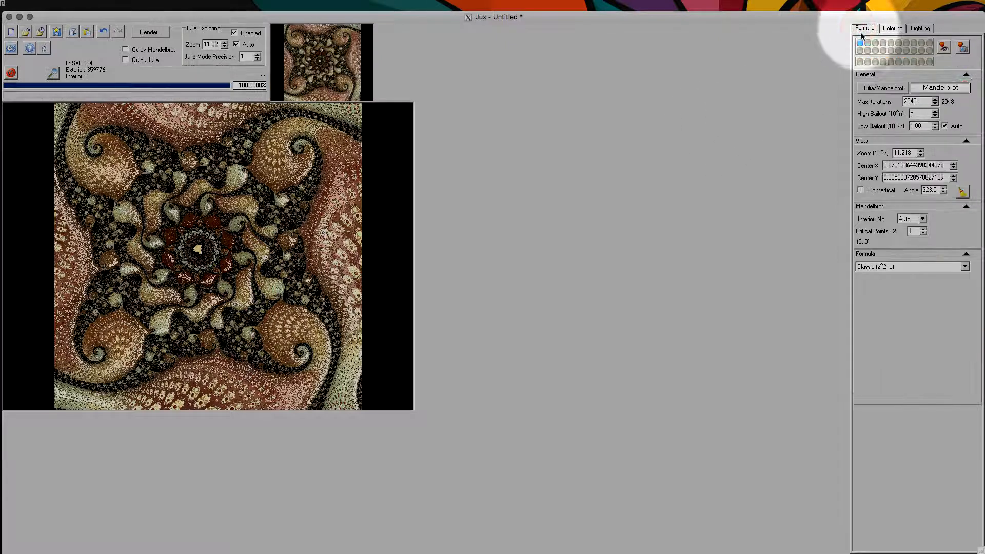
{"action": "left_click", "coordinate": [867, 43]}
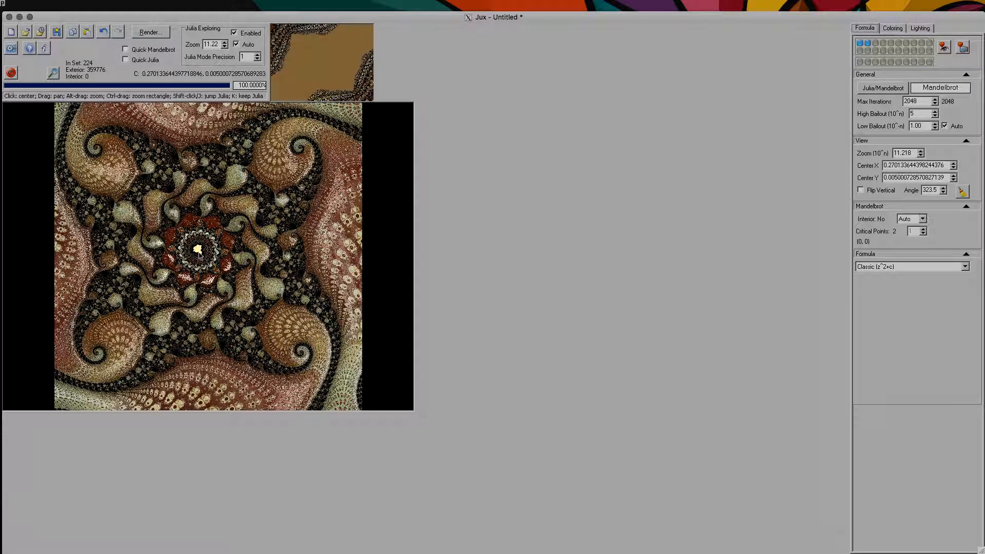
- Zoom out from the rosette to about 9.538, try zooming into the neighbouring spiral area, and undo that last zoom
{"action": "key", "text": "super"}
{"action": "left_click_drag", "start_coordinate": [199, 251], "coordinate": [211, 422]}
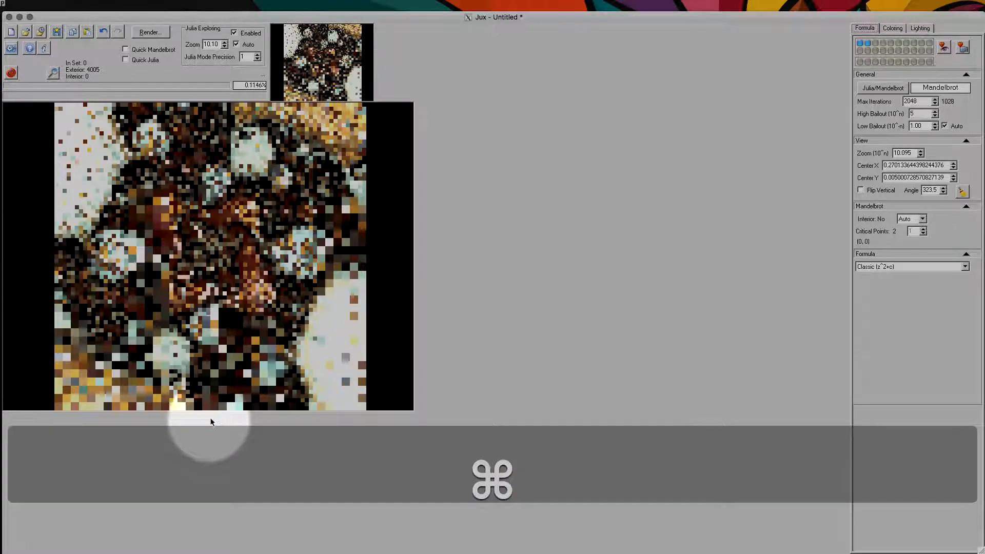
{"action": "key", "text": "super"}
{"action": "left_click_drag", "start_coordinate": [214, 264], "coordinate": [221, 342]}
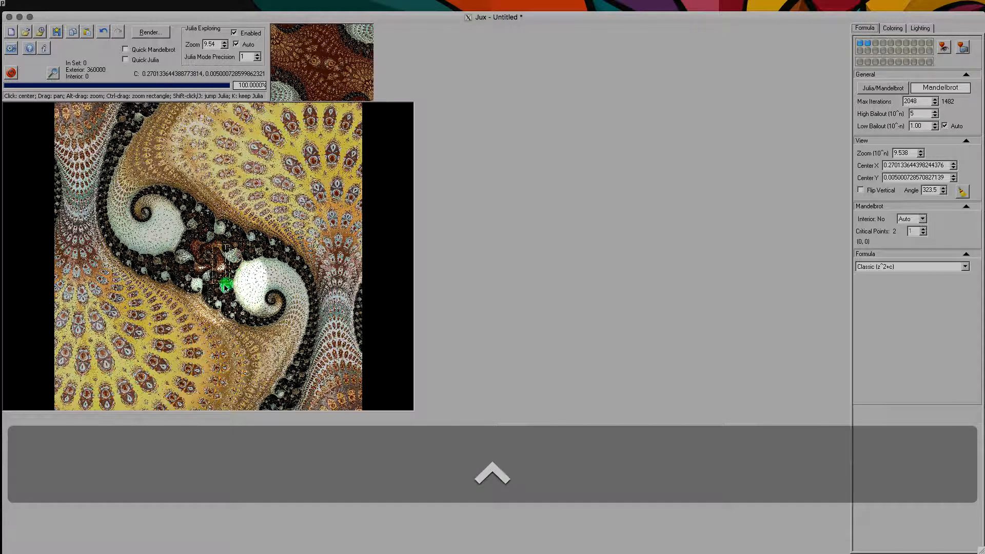
{"action": "scroll", "coordinate": [257, 268], "scroll_direction": "up", "scroll_amount": 3}
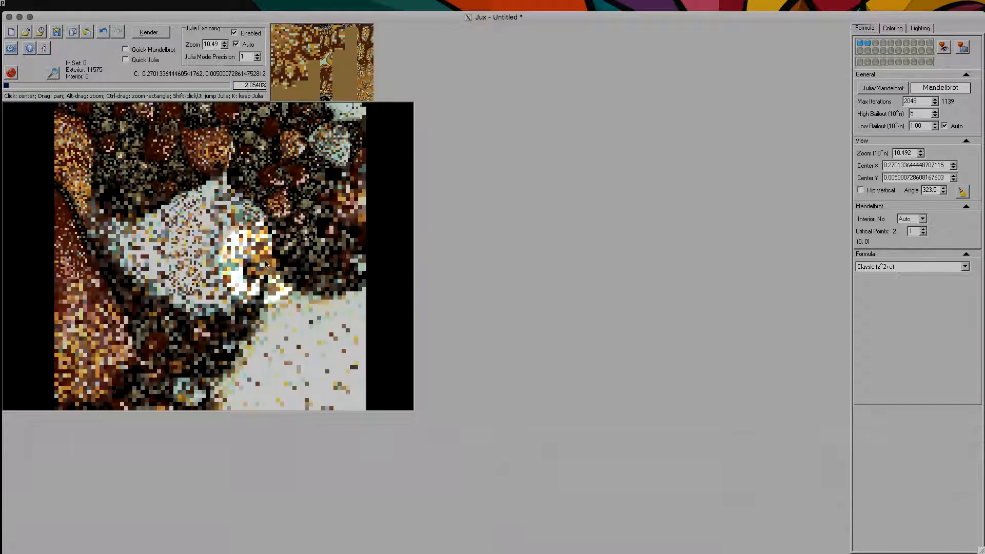
{"action": "left_click", "coordinate": [104, 32]}
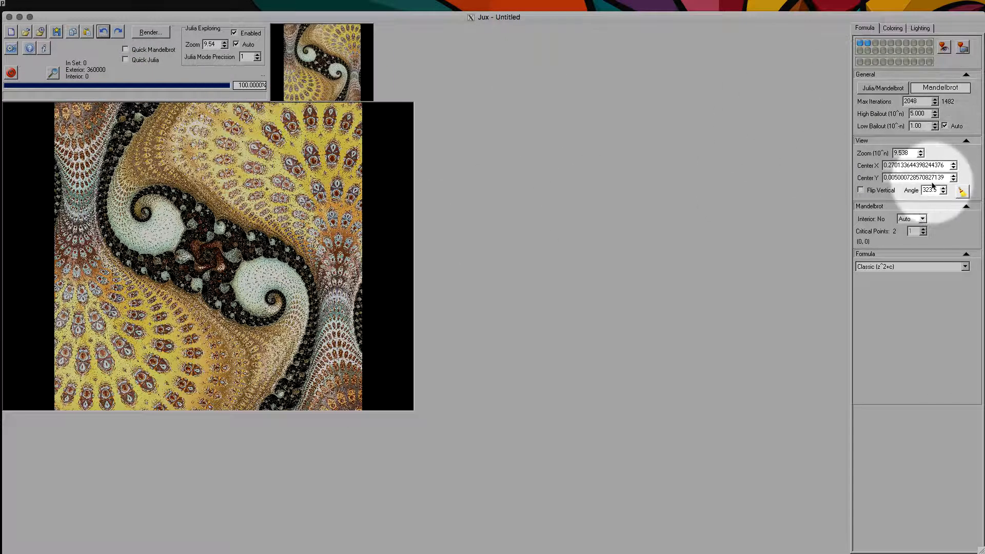
- Reset the view to the full Mandelbrot set and zoom to about 1.03 on the cusp of the main cardioid
{"action": "left_click", "coordinate": [962, 192]}
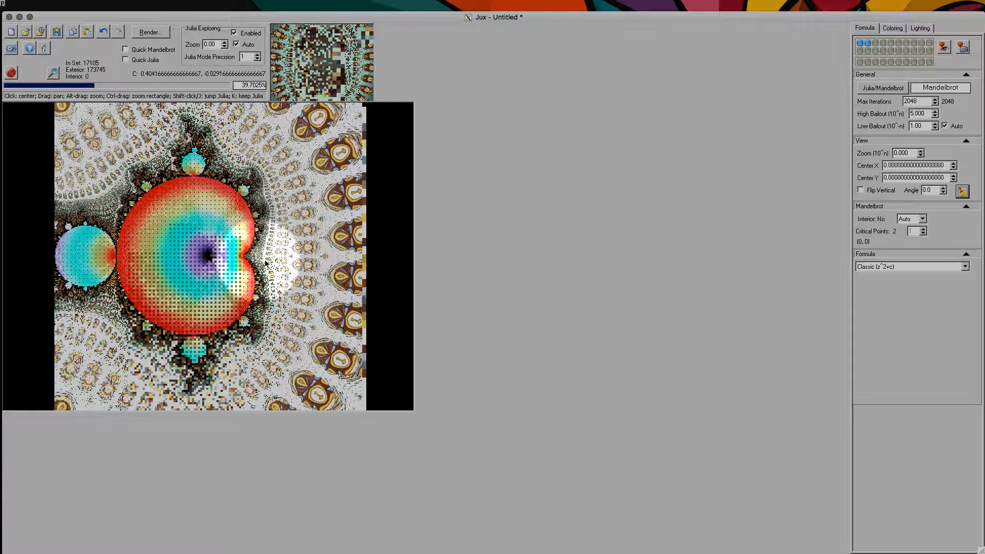
{"action": "left_click_drag", "start_coordinate": [229, 245], "coordinate": [258, 273]}
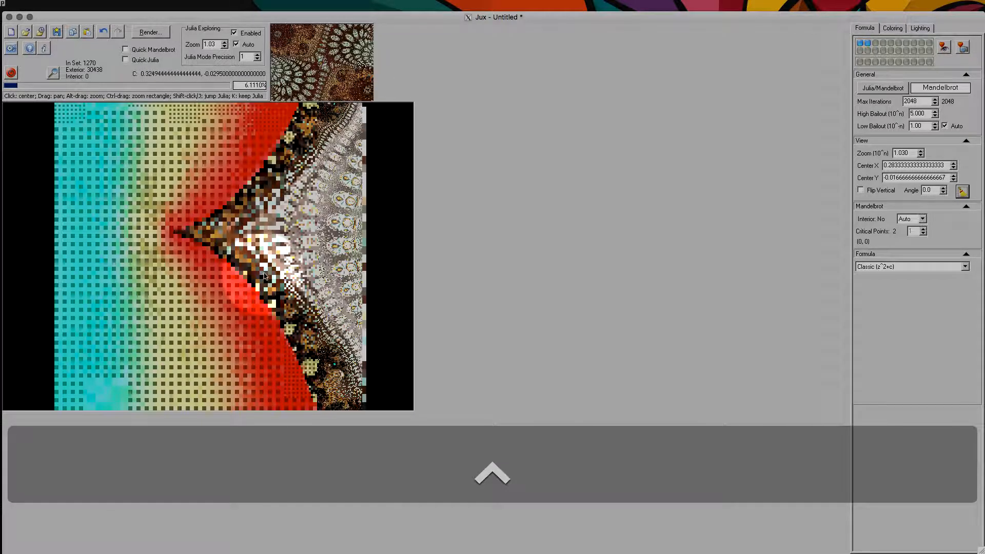
{"action": "key", "text": "alt"}
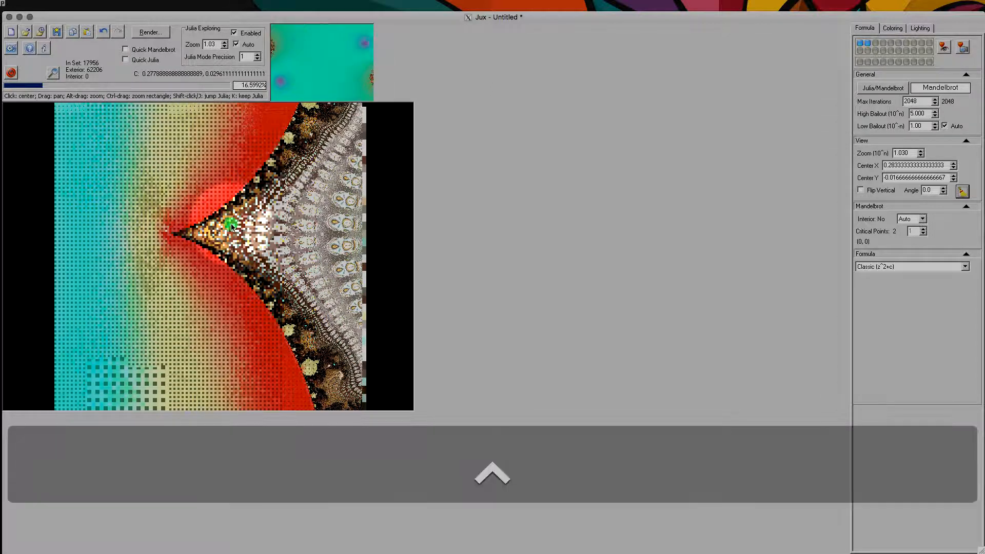
- Zoom in along the bulbs on the cardioid's edge above the cusp to about 2.778, and zoom back out to about 1.385
{"action": "left_click_drag", "start_coordinate": [231, 225], "coordinate": [231, 224]}
{"action": "left_click_drag", "start_coordinate": [228, 314], "coordinate": [195, 209]}
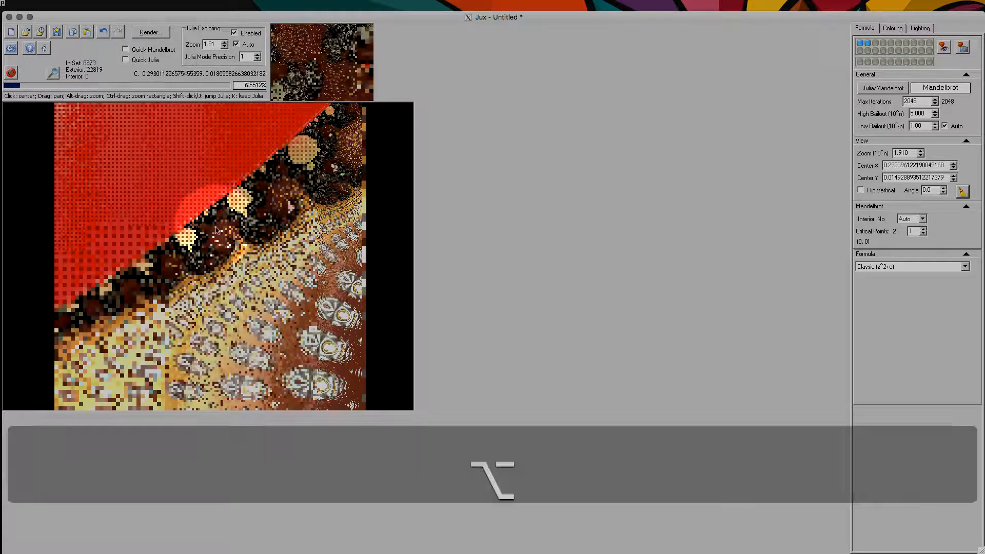
{"action": "left_click_drag", "start_coordinate": [213, 224], "coordinate": [191, 189]}
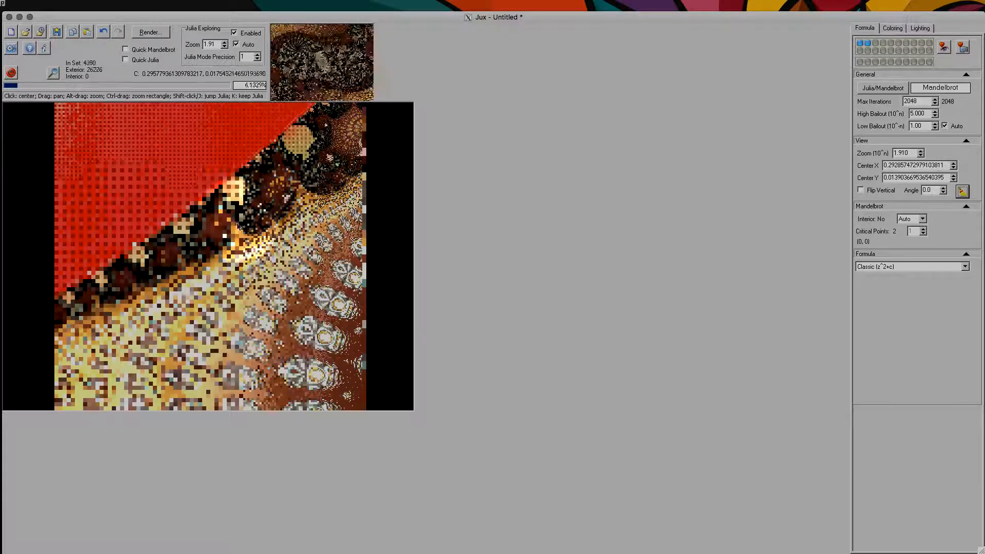
{"action": "mouse_move", "coordinate": [230, 232]}
{"action": "left_mouse_down", "text": "super"}
{"action": "mouse_move", "coordinate": [228, 264]}
{"action": "mouse_move", "coordinate": [241, 223]}
{"action": "mouse_move", "coordinate": [222, 279]}
{"action": "mouse_move", "coordinate": [234, 224]}
{"action": "left_mouse_up", "text": "super"}
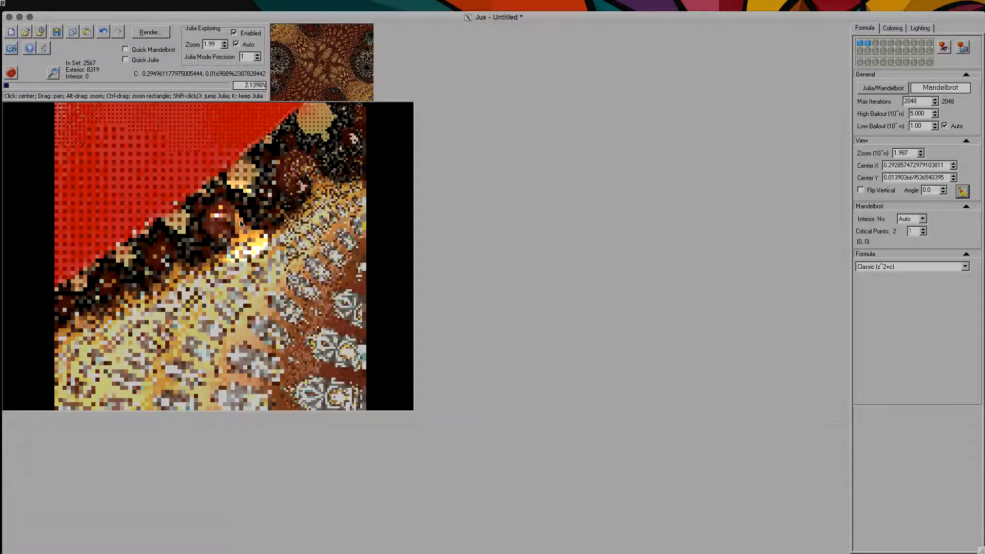
{"action": "left_click", "coordinate": [472, 233]}
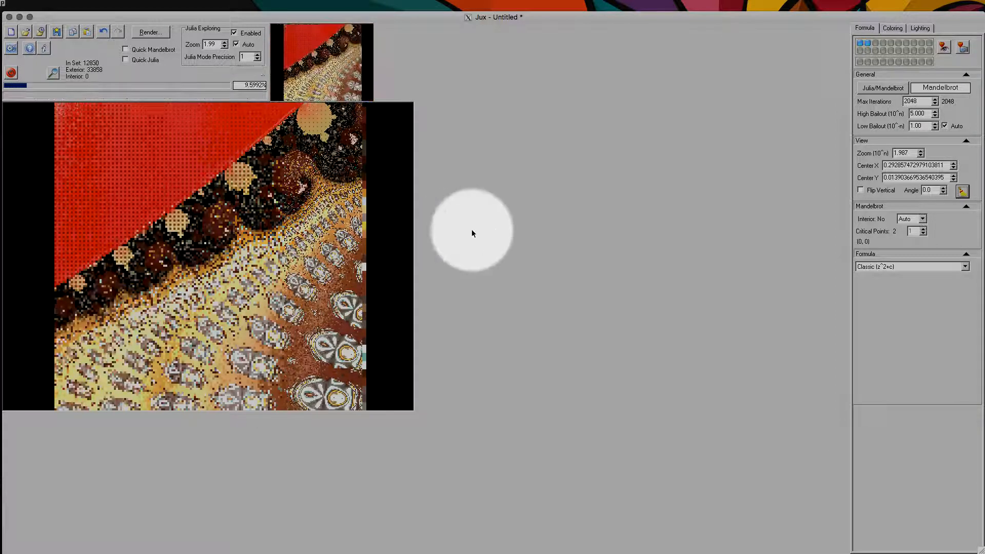
{"action": "left_click_drag", "start_coordinate": [326, 258], "coordinate": [251, 232]}
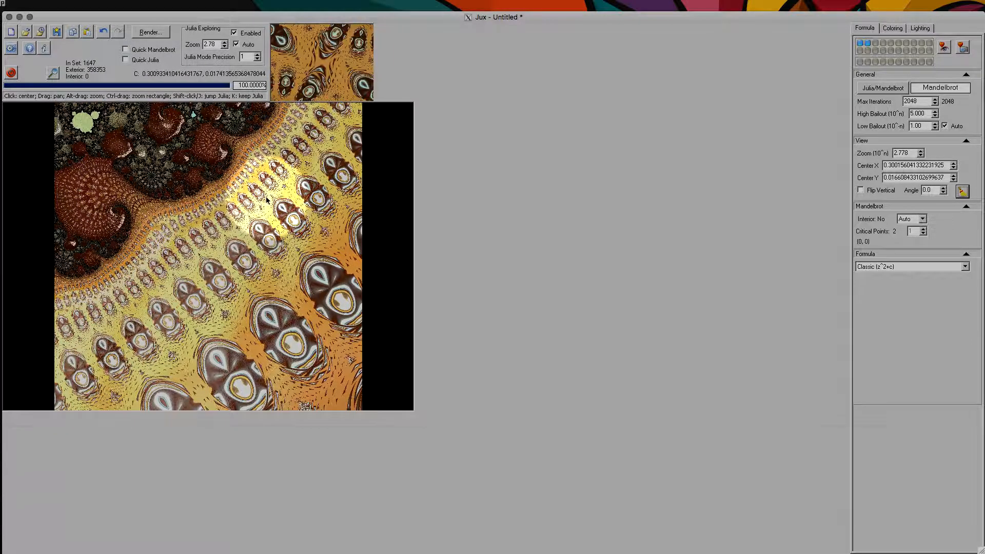
{"action": "left_click_drag", "start_coordinate": [266, 197], "coordinate": [171, 400]}
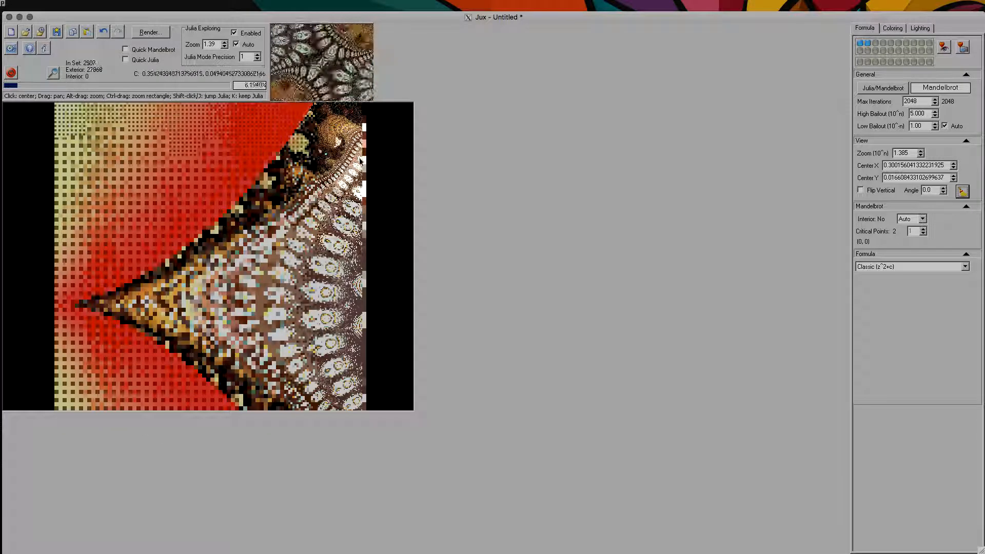